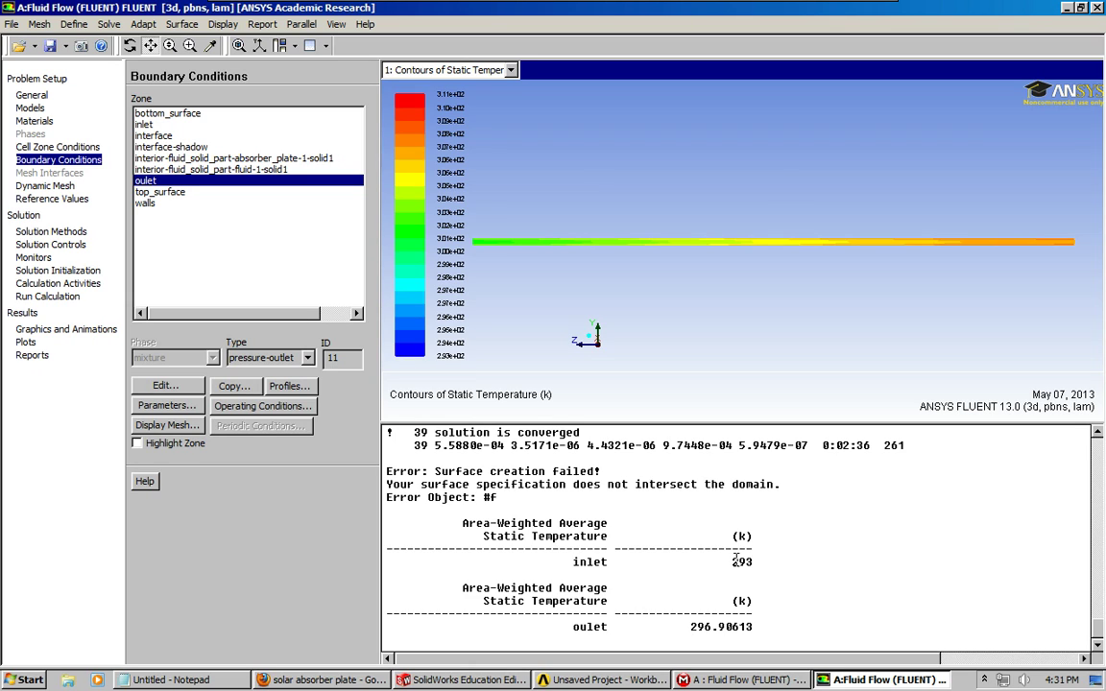
# Step: Compare the area-weighted average static temperatures reported for the inlet and outlet in the console
pyautogui.moveTo(731, 562); pyautogui.dragTo(761, 558)
pyautogui.click(728, 602)
pyautogui.moveTo(689, 631); pyautogui.dragTo(755, 629)
pyautogui.click(754, 612)
# Step: Set the velocity magnitude of the inlet boundary condition to 0.05 m/s
pyautogui.click(144, 125)
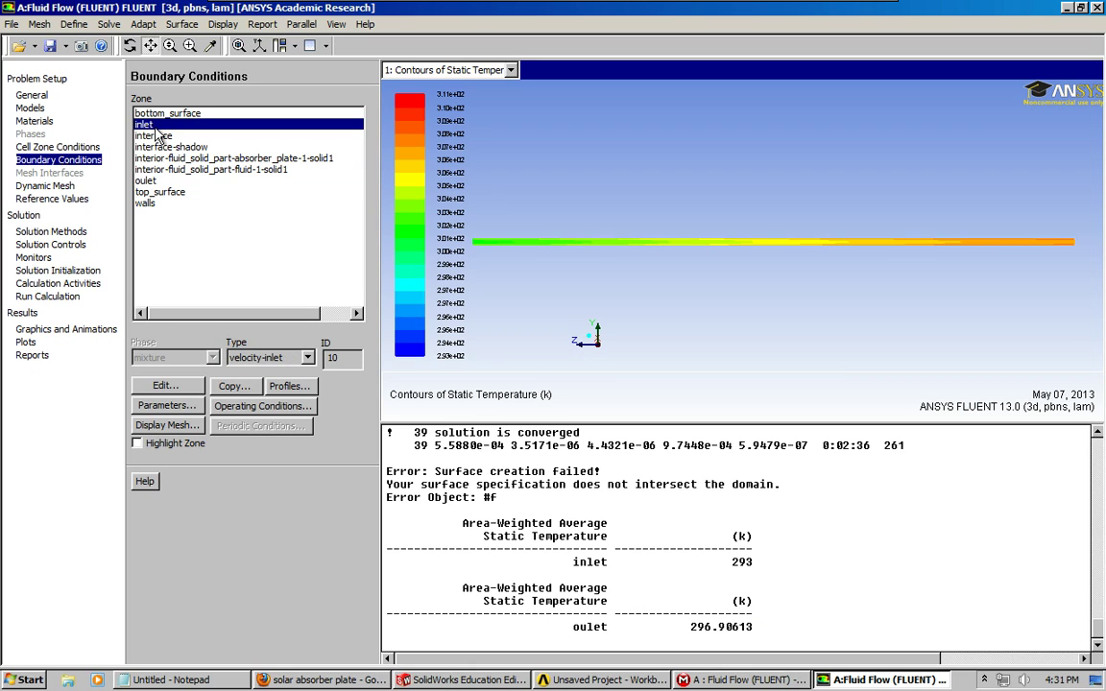
pyautogui.click(165, 384)
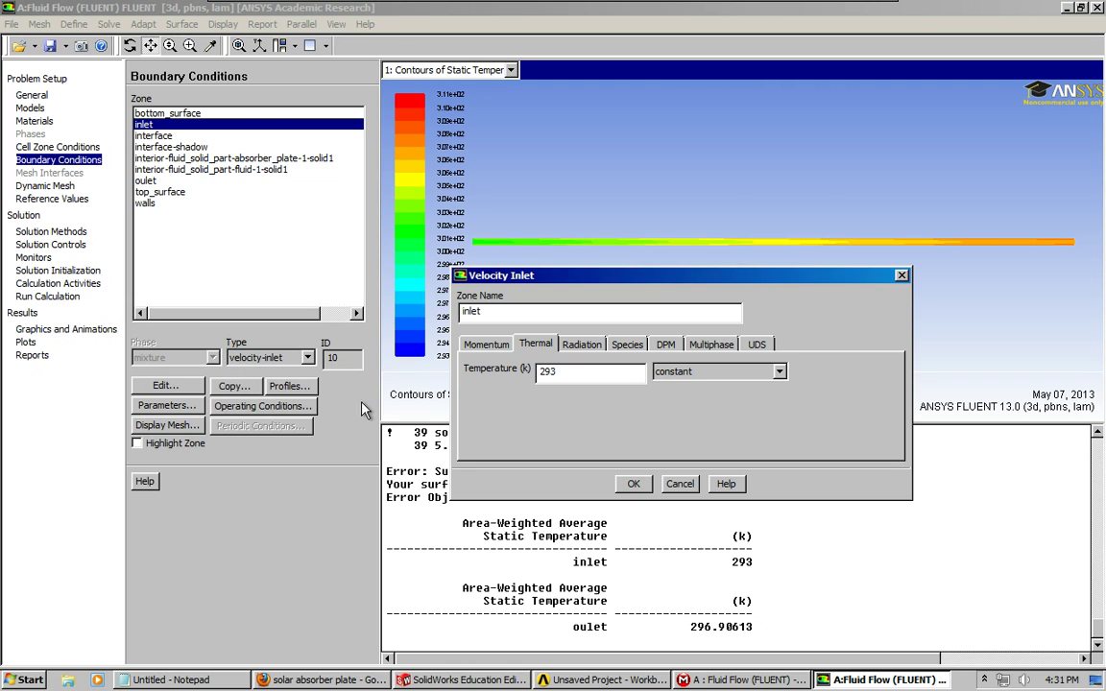
pyautogui.click(480, 344)
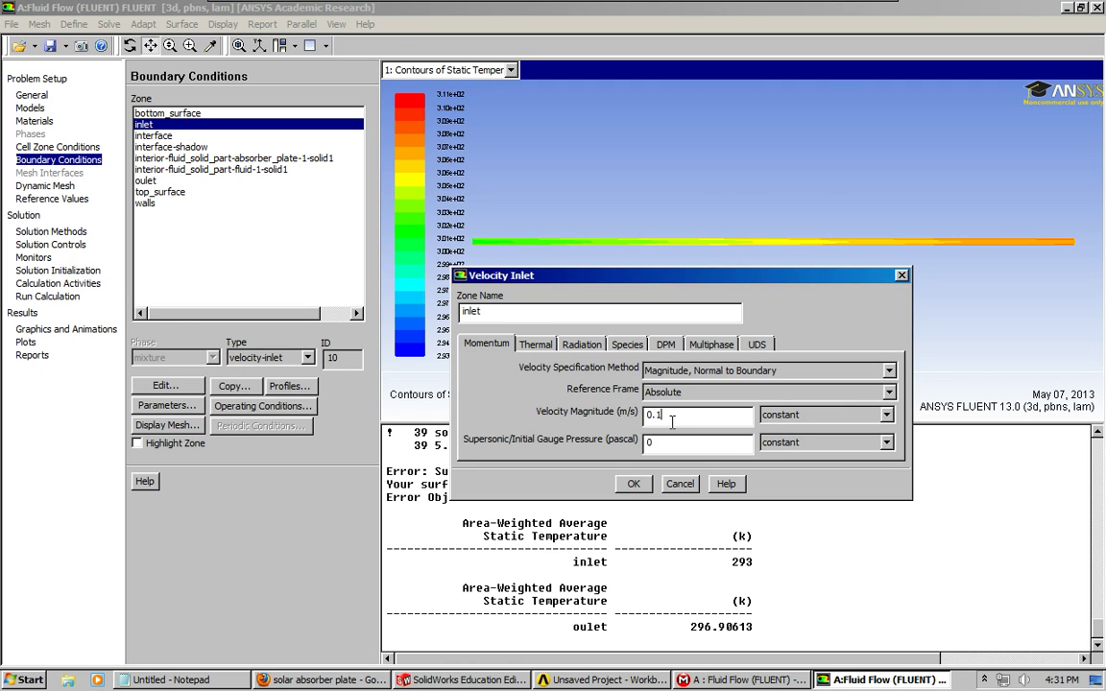
pyautogui.write('05')
pyautogui.click(645, 481)
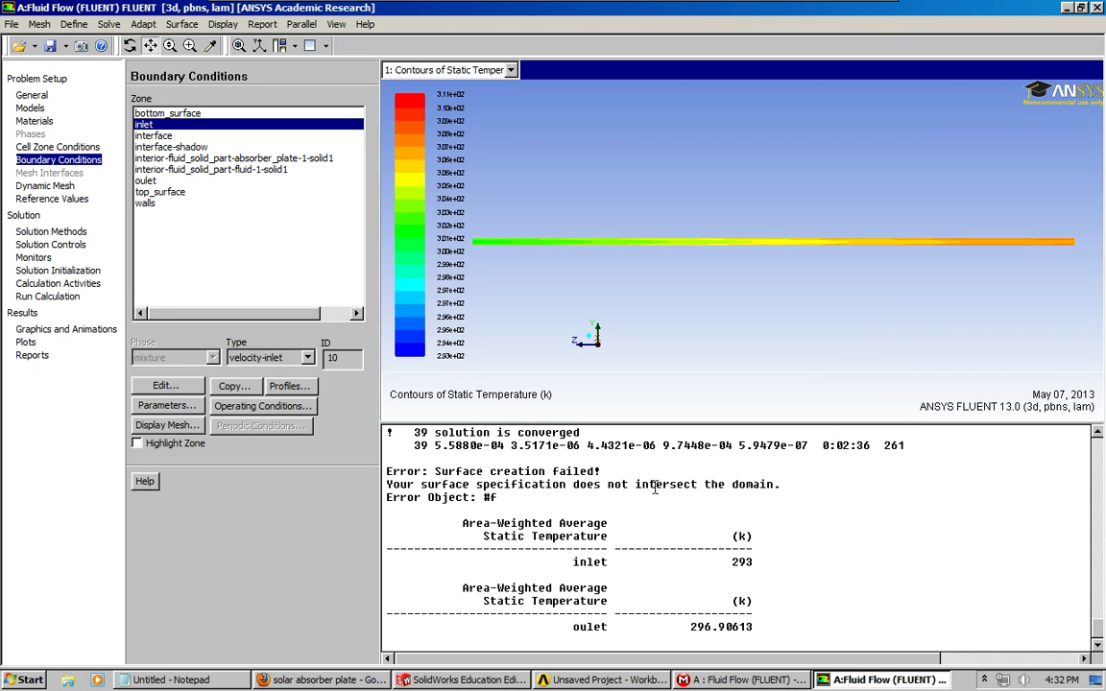
# Step: Initialize the solution with values computed from top_surface, discarding the unsaved current data
pyautogui.click(58, 185)
pyautogui.click(63, 200)
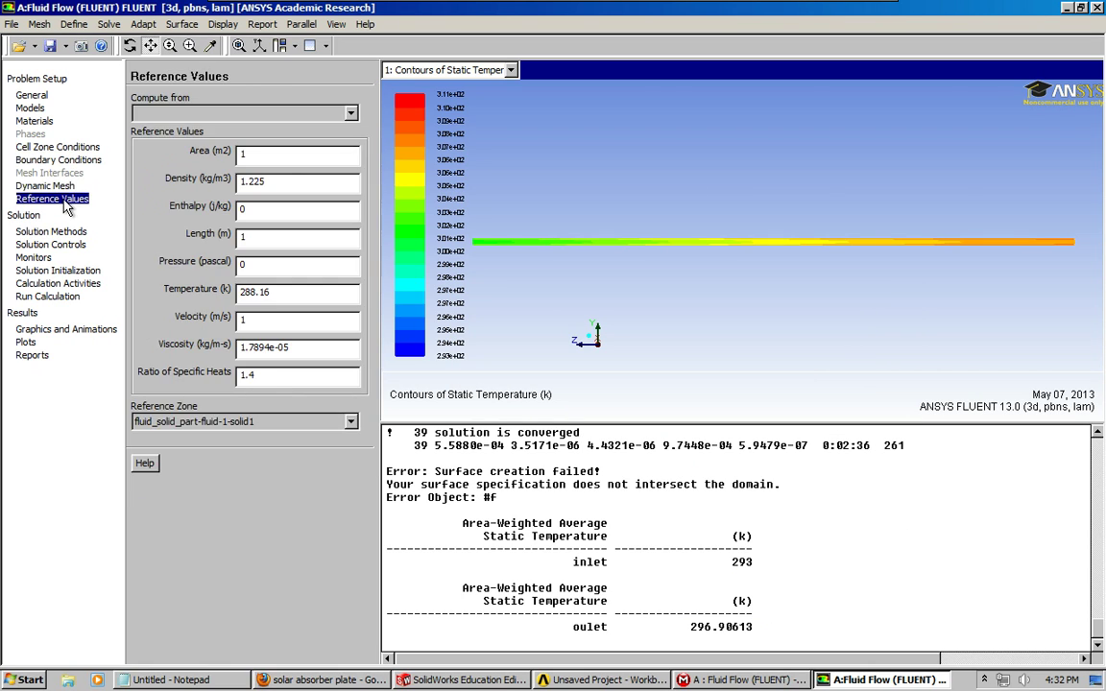
pyautogui.click(35, 231)
pyautogui.click(27, 244)
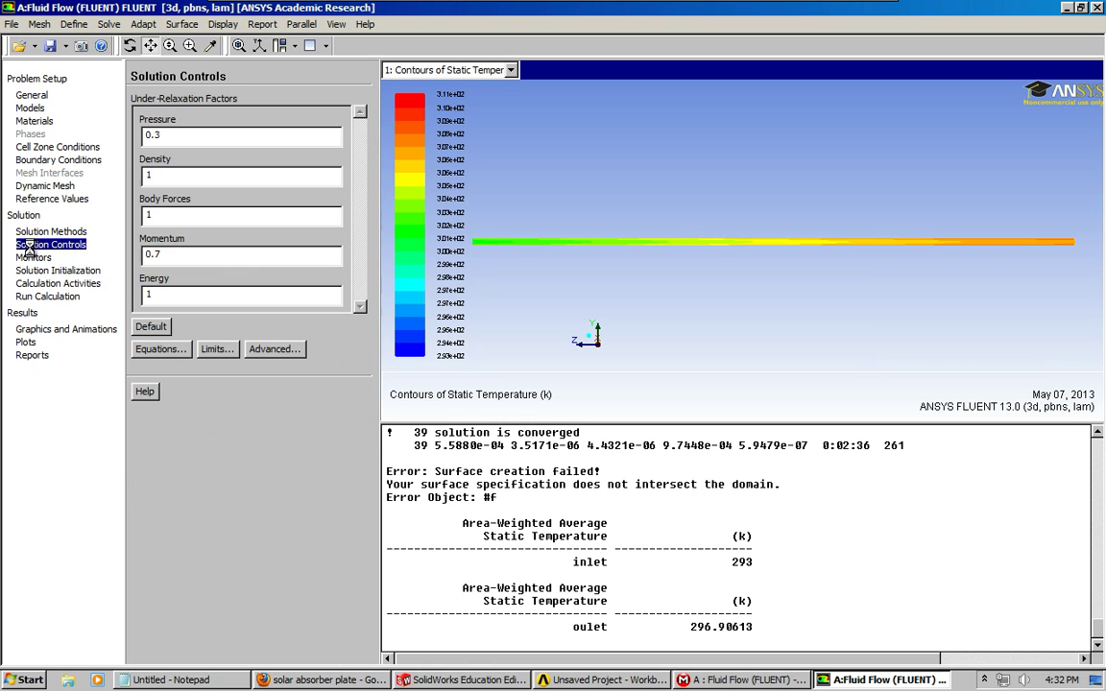
pyautogui.click(32, 257)
pyautogui.click(39, 270)
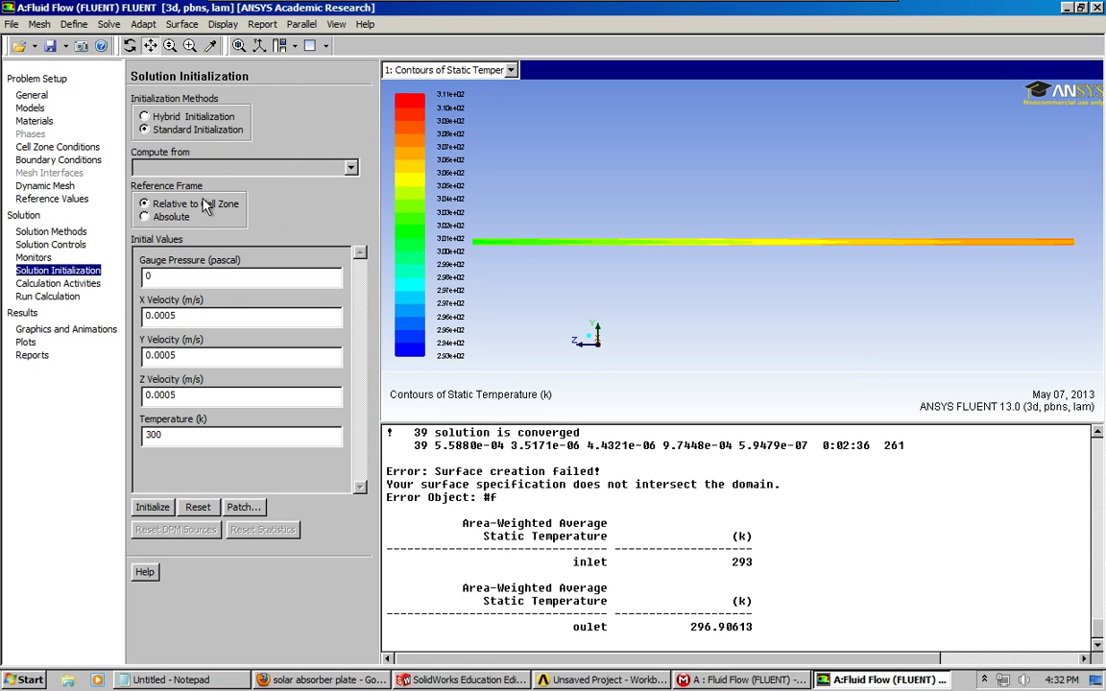
pyautogui.click(269, 168)
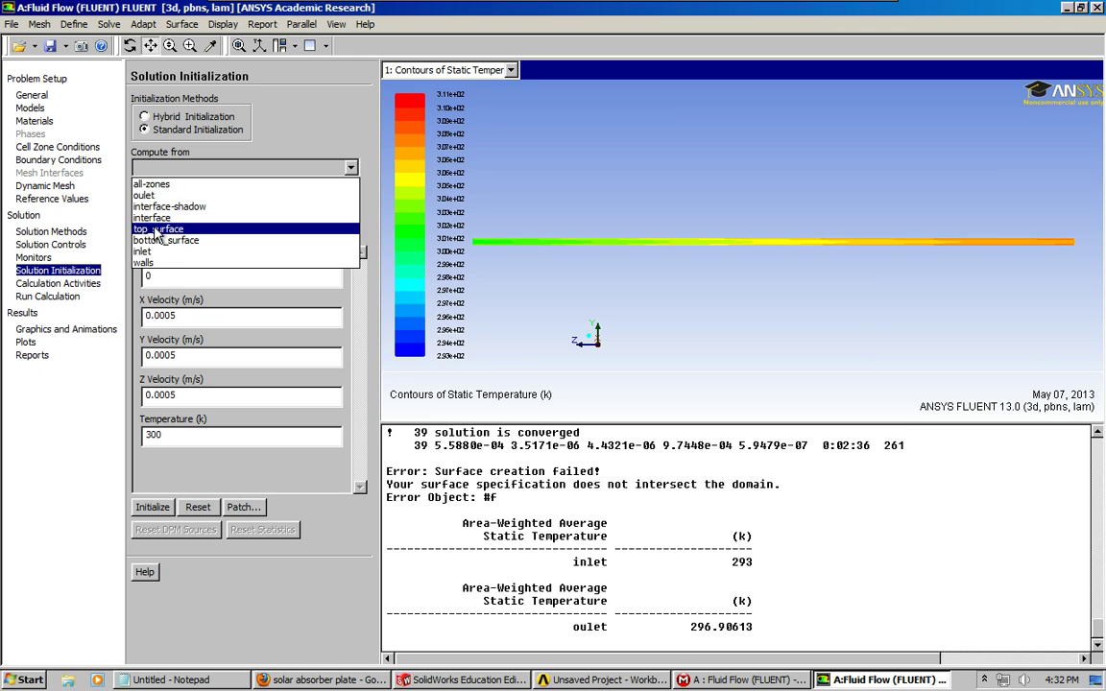
pyautogui.click(157, 231)
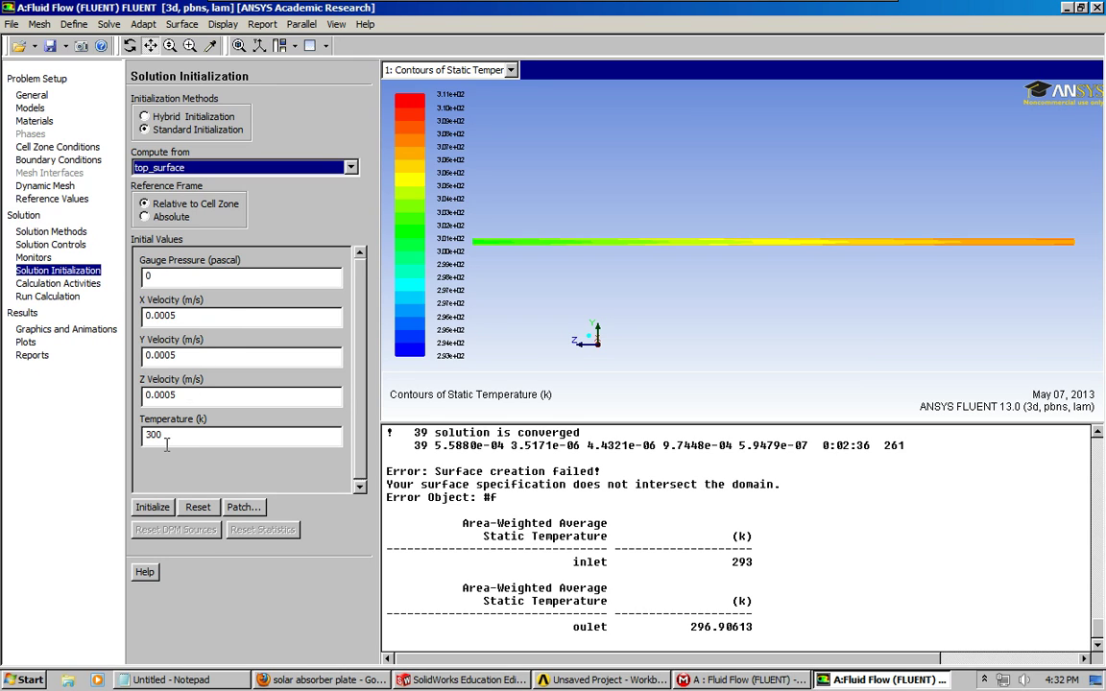
pyautogui.click(152, 507)
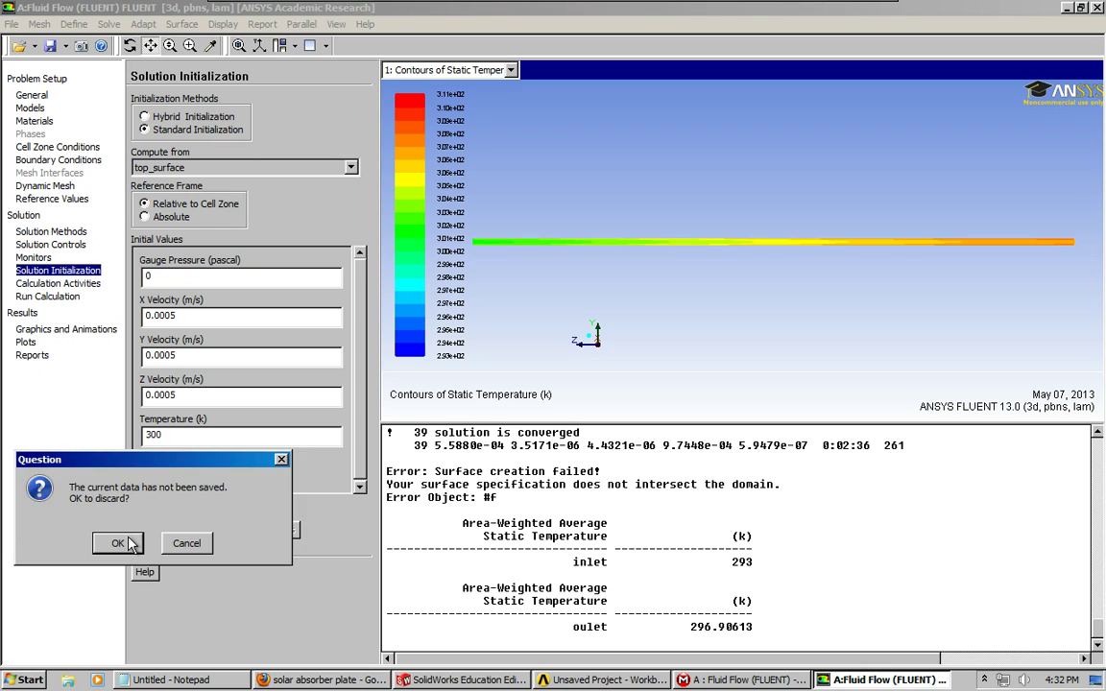
pyautogui.click(117, 544)
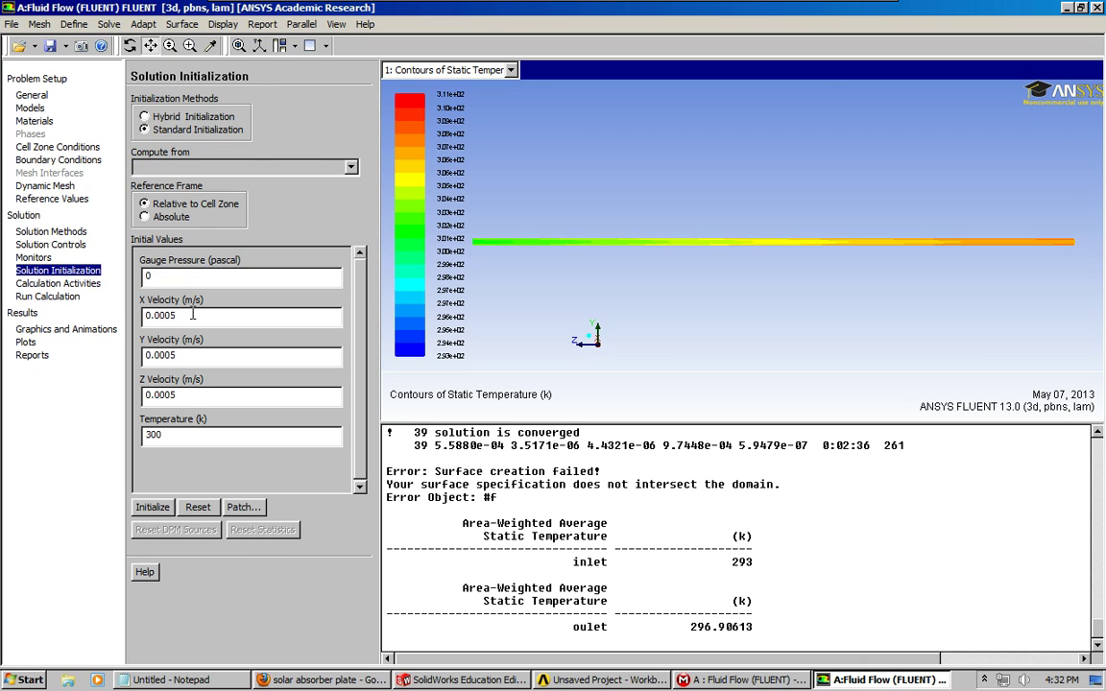
# Step: Run the calculation with 300 iterations and close the completion notice
pyautogui.click(55, 283)
pyautogui.click(58, 271)
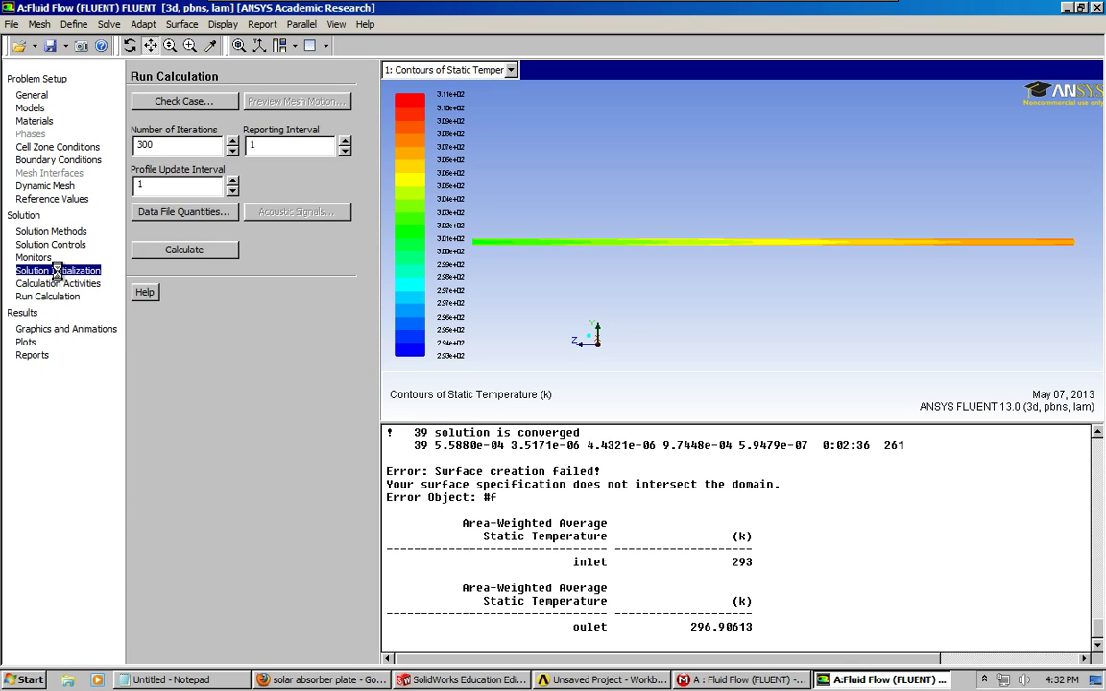
pyautogui.click(48, 296)
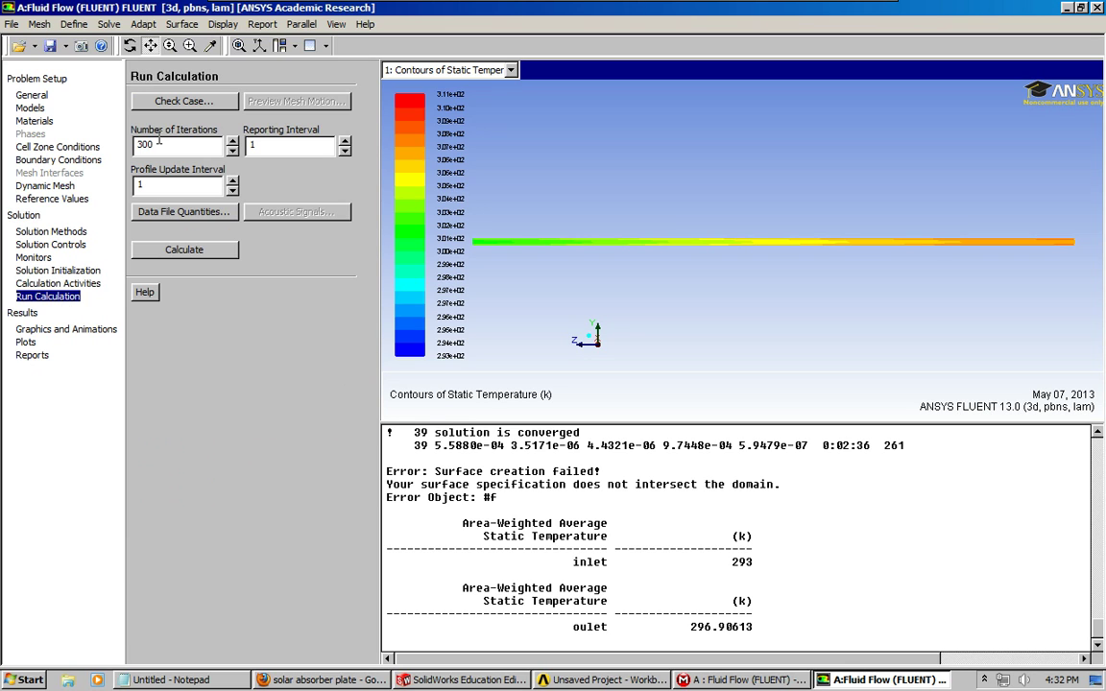
pyautogui.click(188, 250)
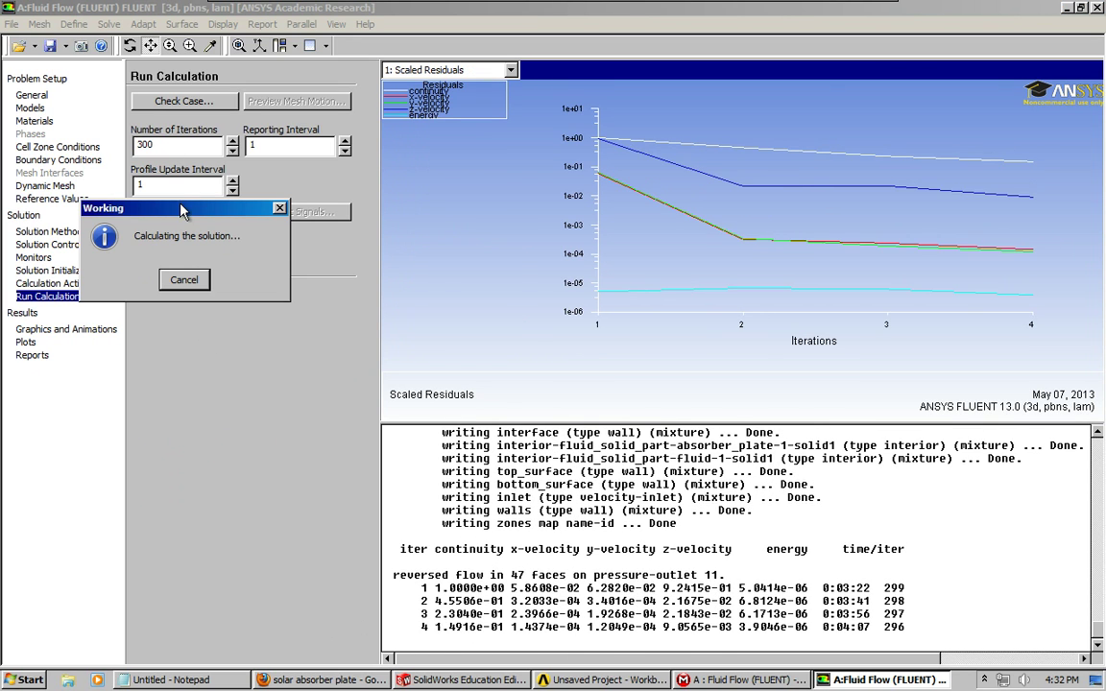
pyautogui.moveTo(180, 209); pyautogui.dragTo(254, 373)
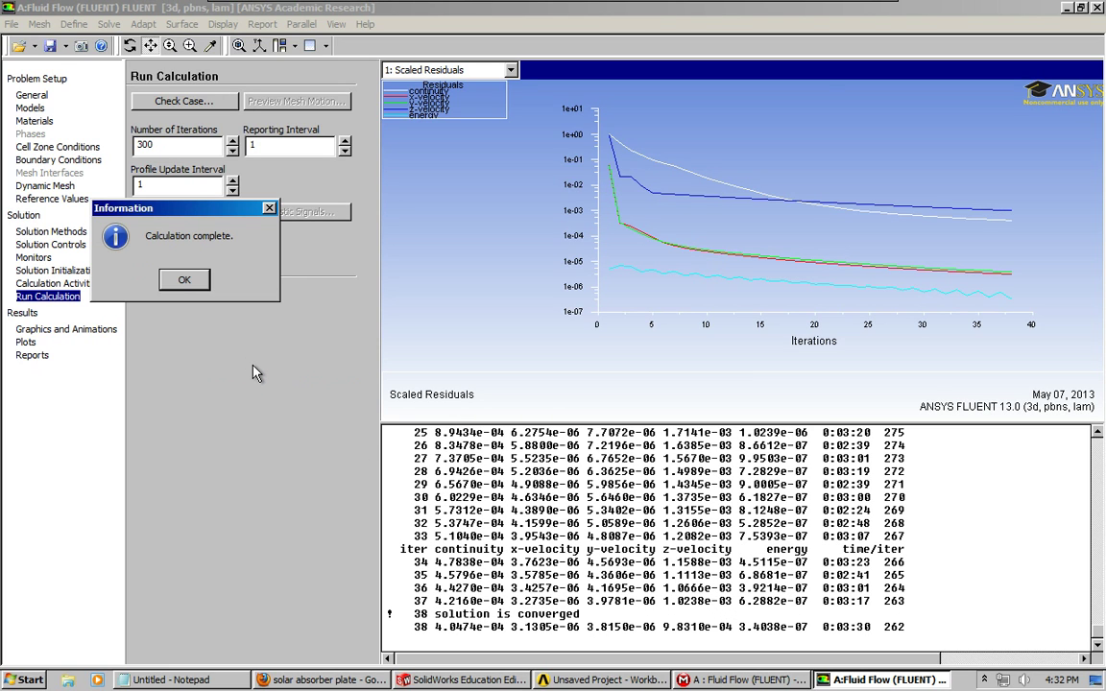
pyautogui.click(181, 278)
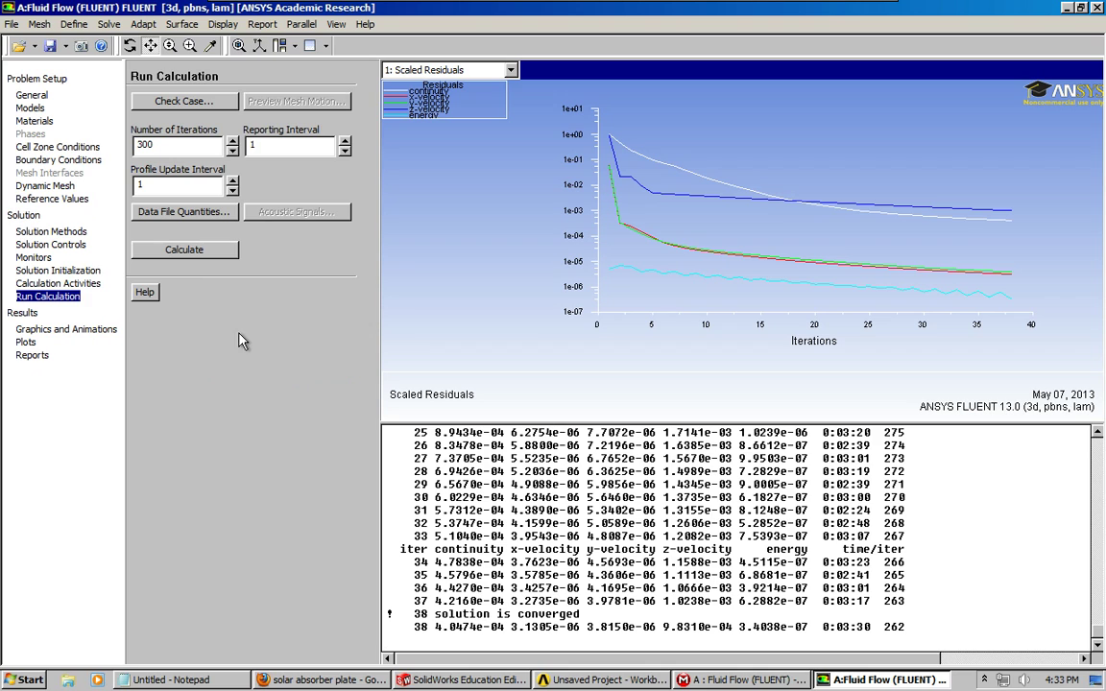
# Step: Display filled contours of static temperature on the interface surface
pyautogui.click(106, 329)
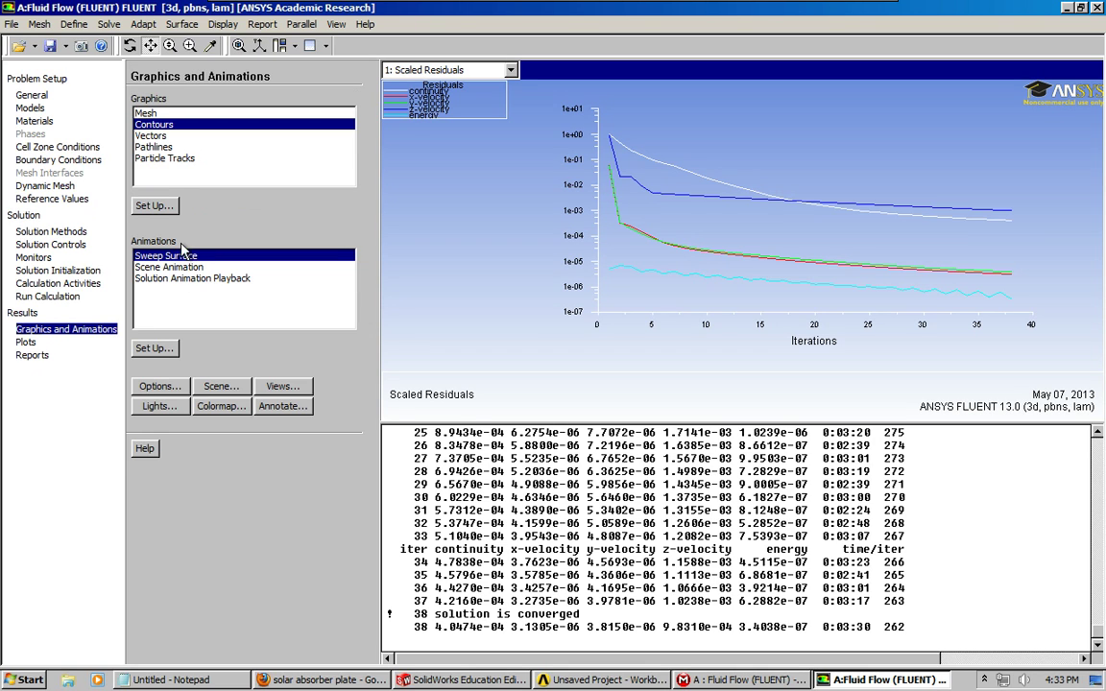
pyautogui.click(164, 213)
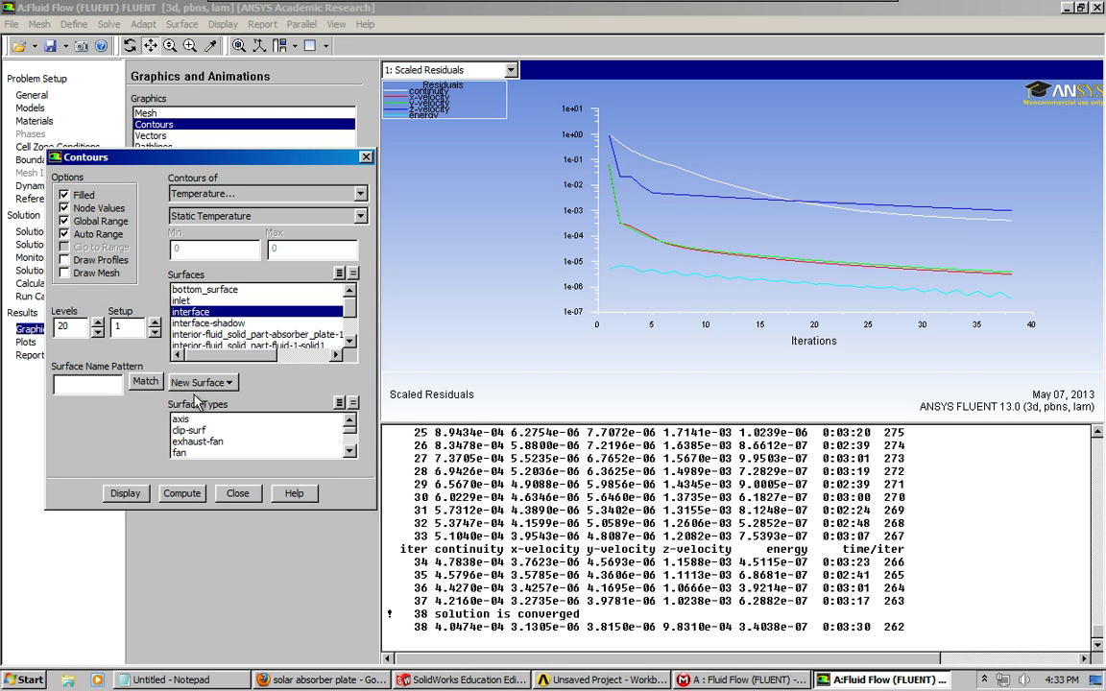
pyautogui.click(130, 498)
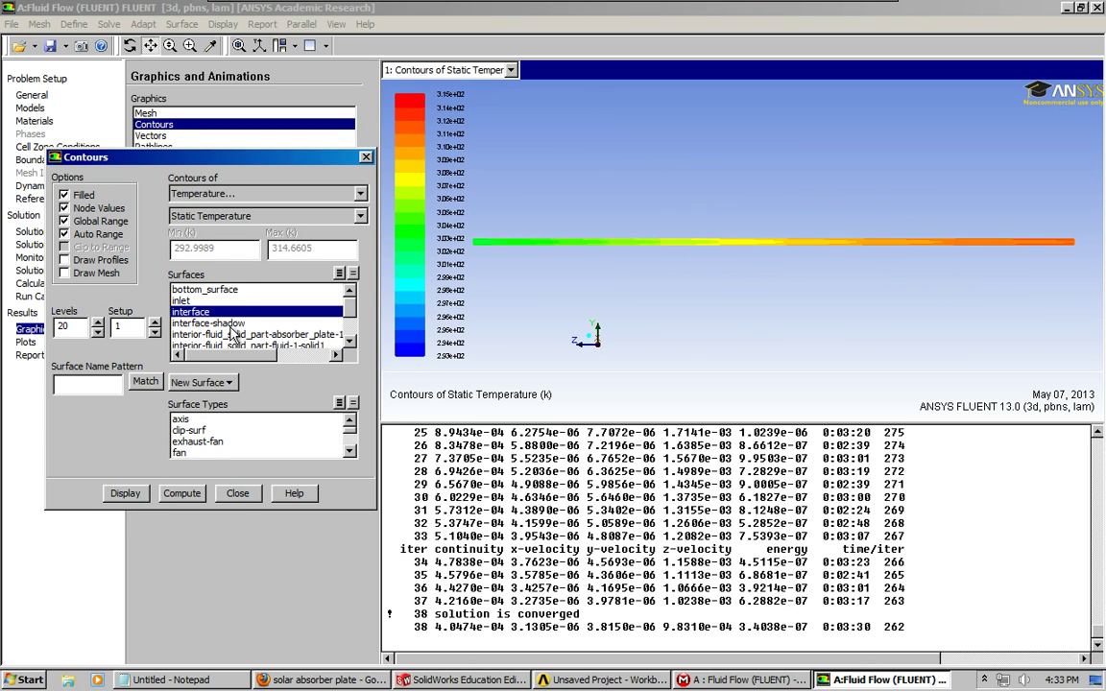
# Step: Display the static temperature contours on top_surface instead of the interface
pyautogui.click(352, 321)
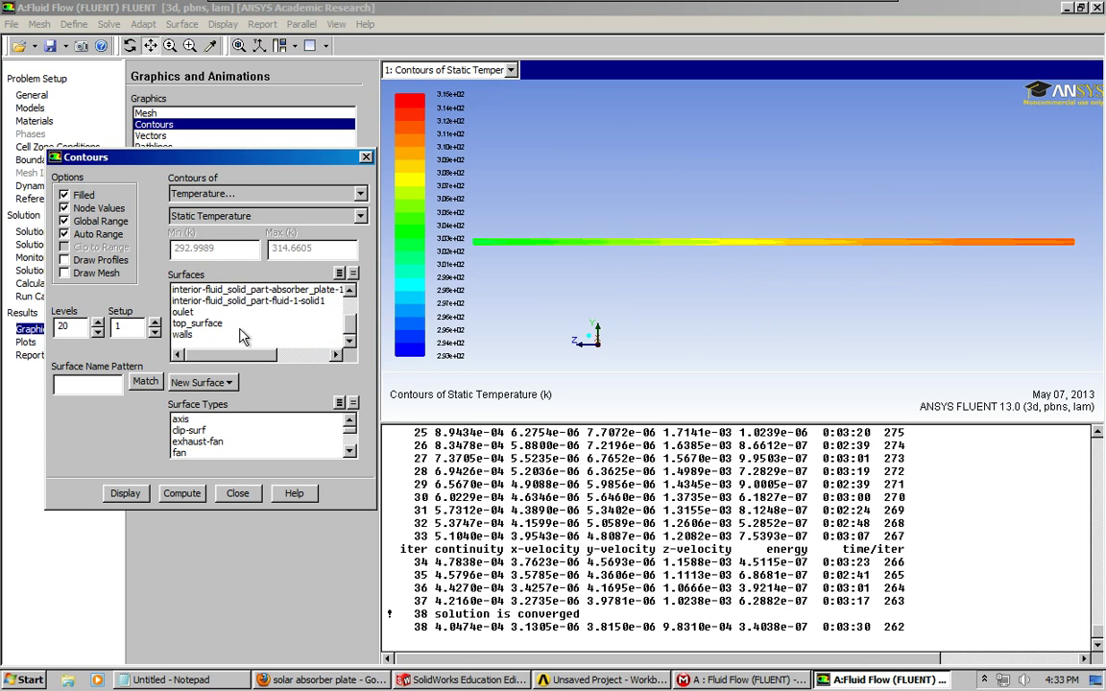
pyautogui.click(192, 333)
pyautogui.click(197, 324)
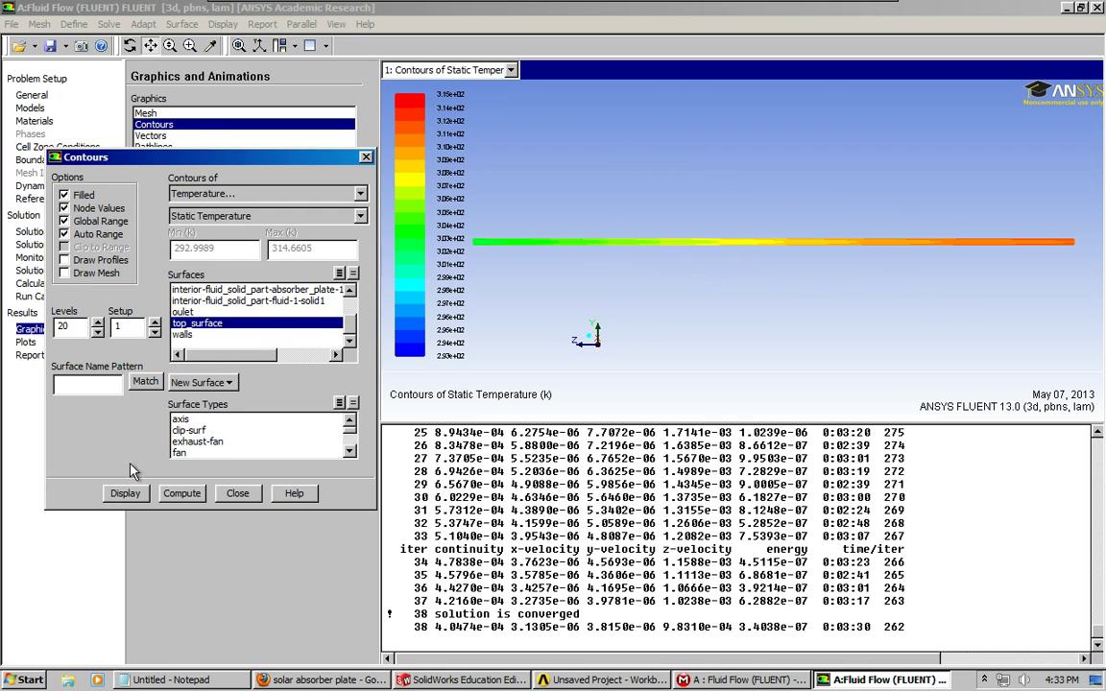
pyautogui.click(126, 494)
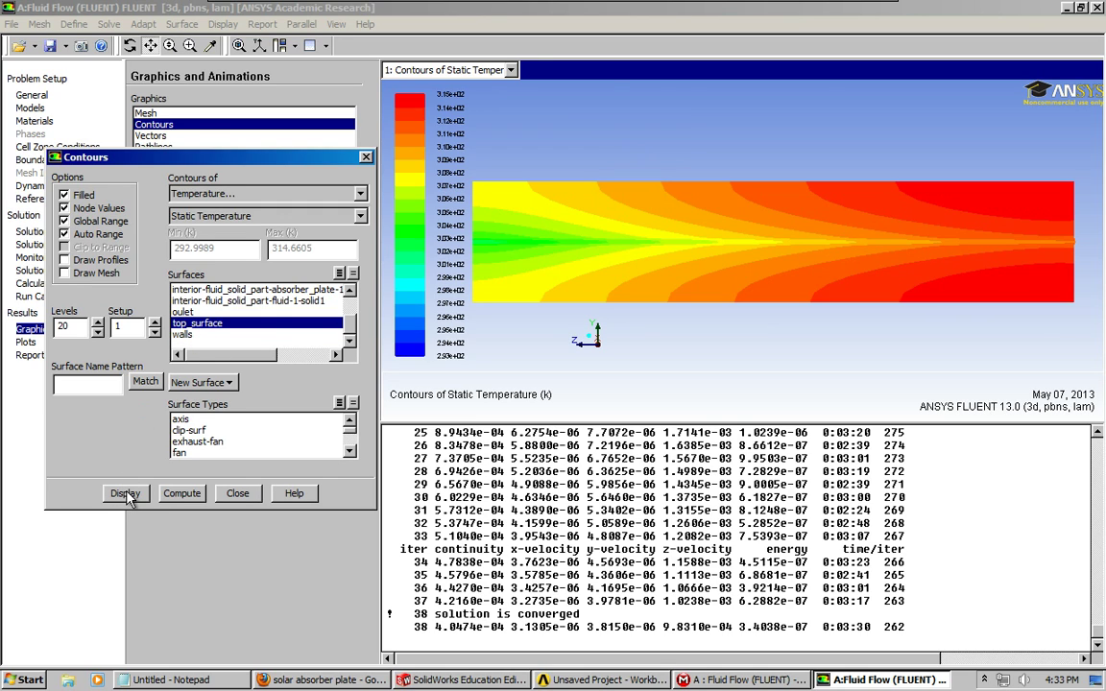
# Step: Display the static temperature contours on bottom_surface and close the contour setup
pyautogui.click(350, 330)
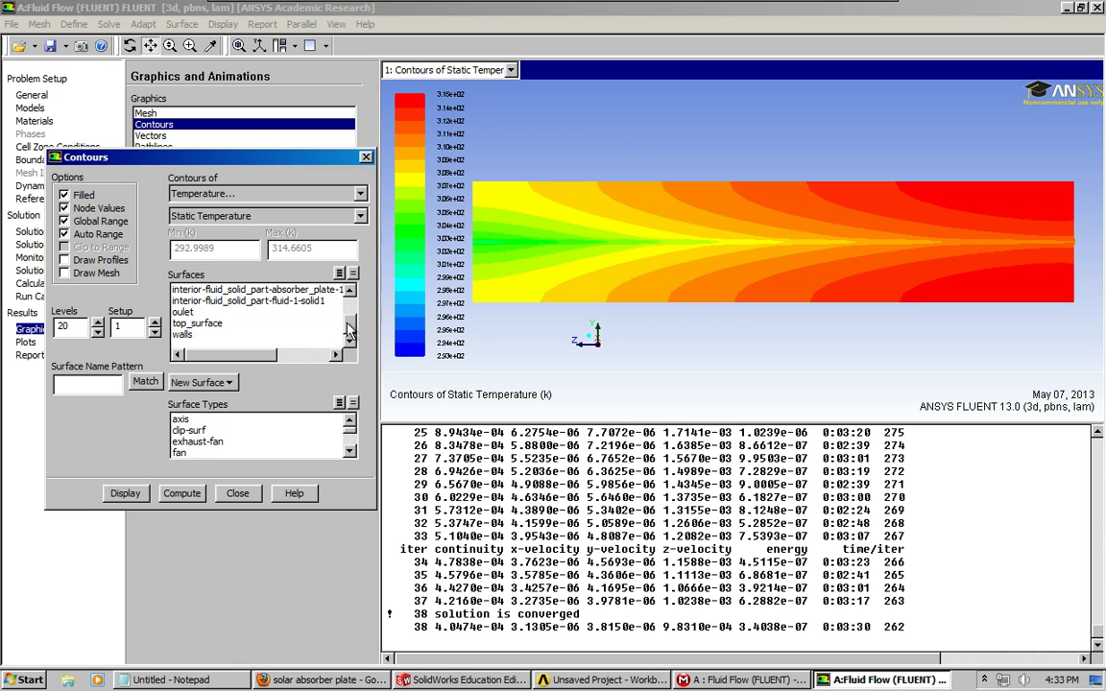
pyautogui.moveTo(350, 329); pyautogui.dragTo(350, 297)
pyautogui.click(230, 291)
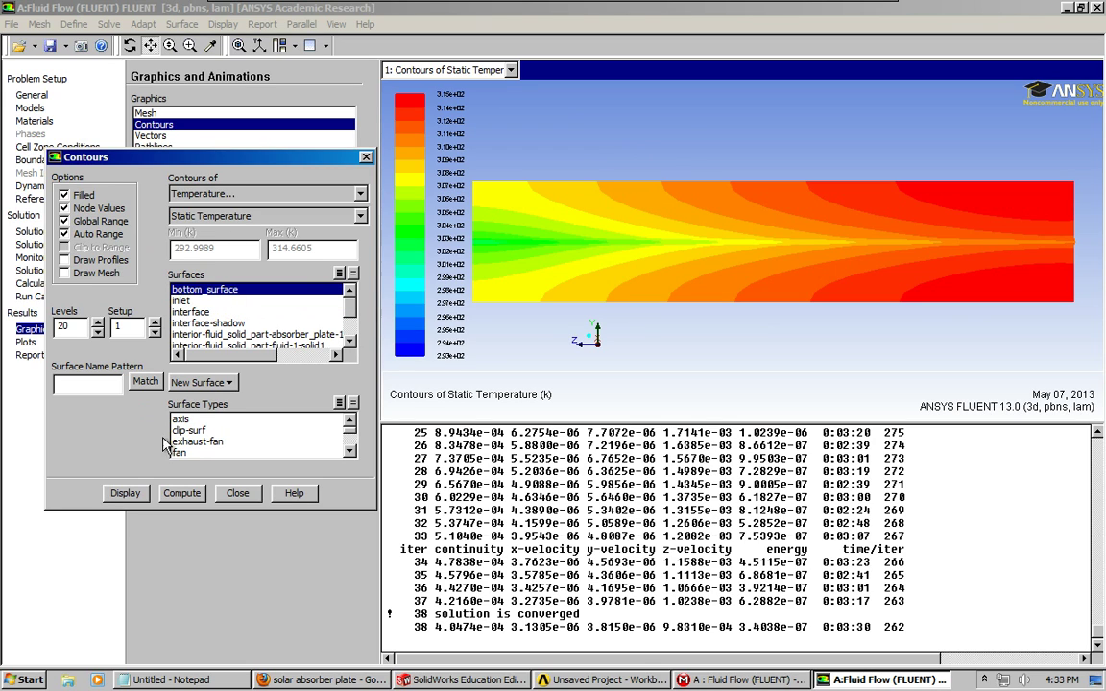
pyautogui.click(238, 493)
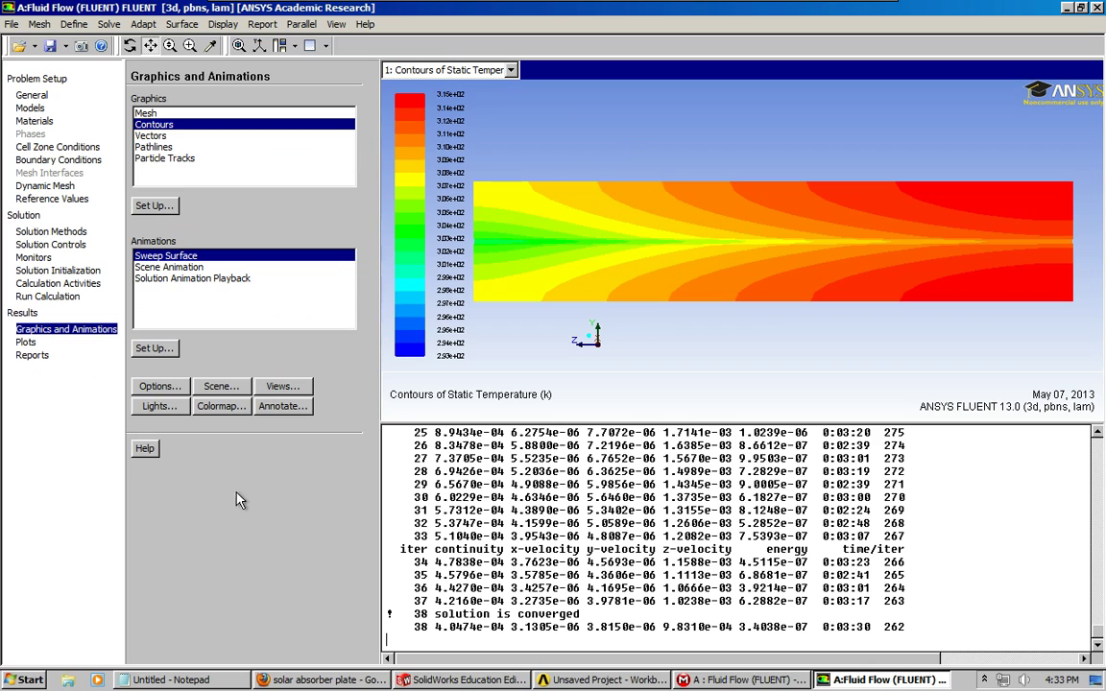
# Step: Compute a surface integral report of the area-weighted average static temperature for the inlet only
pyautogui.click(32, 355)
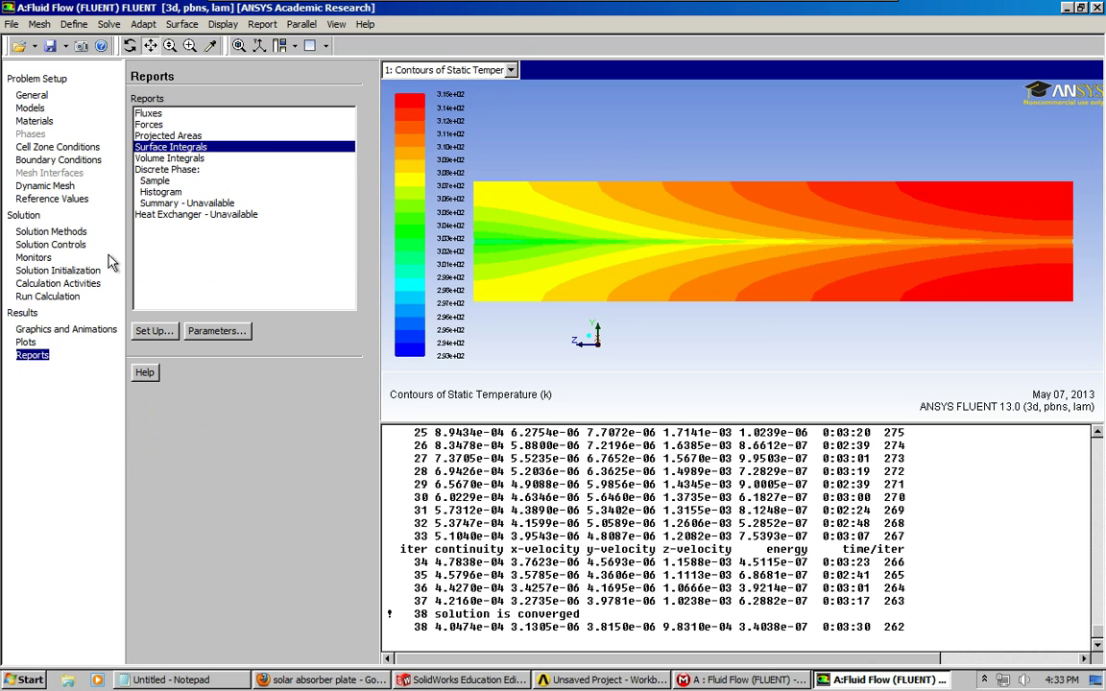
pyautogui.click(150, 334)
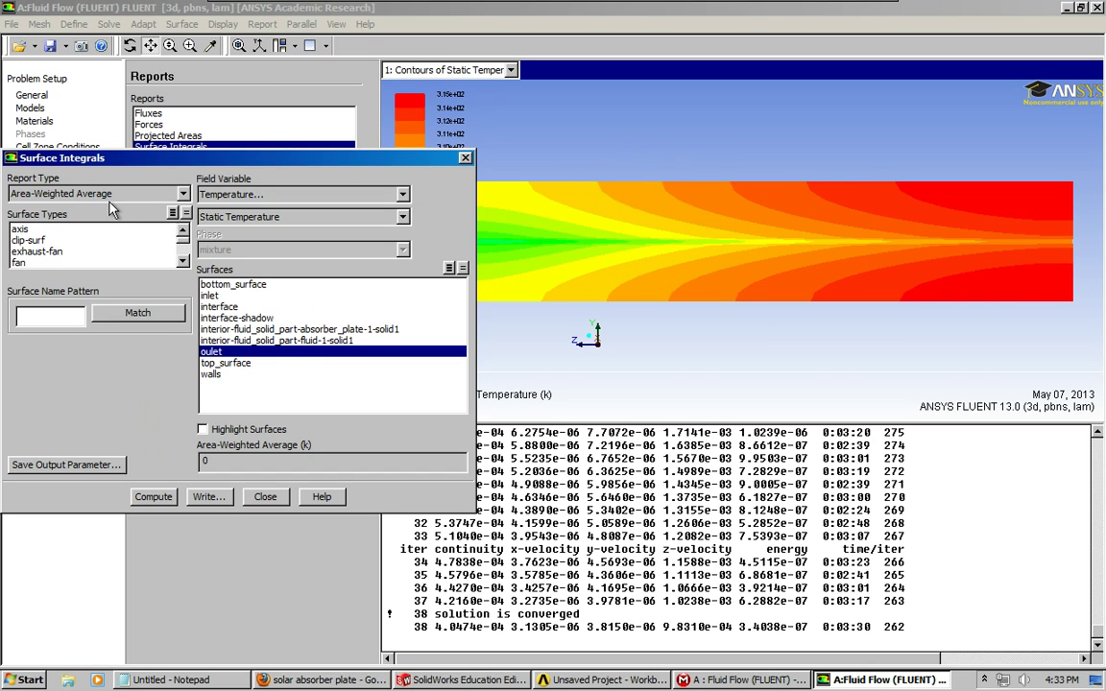
pyautogui.click(208, 296)
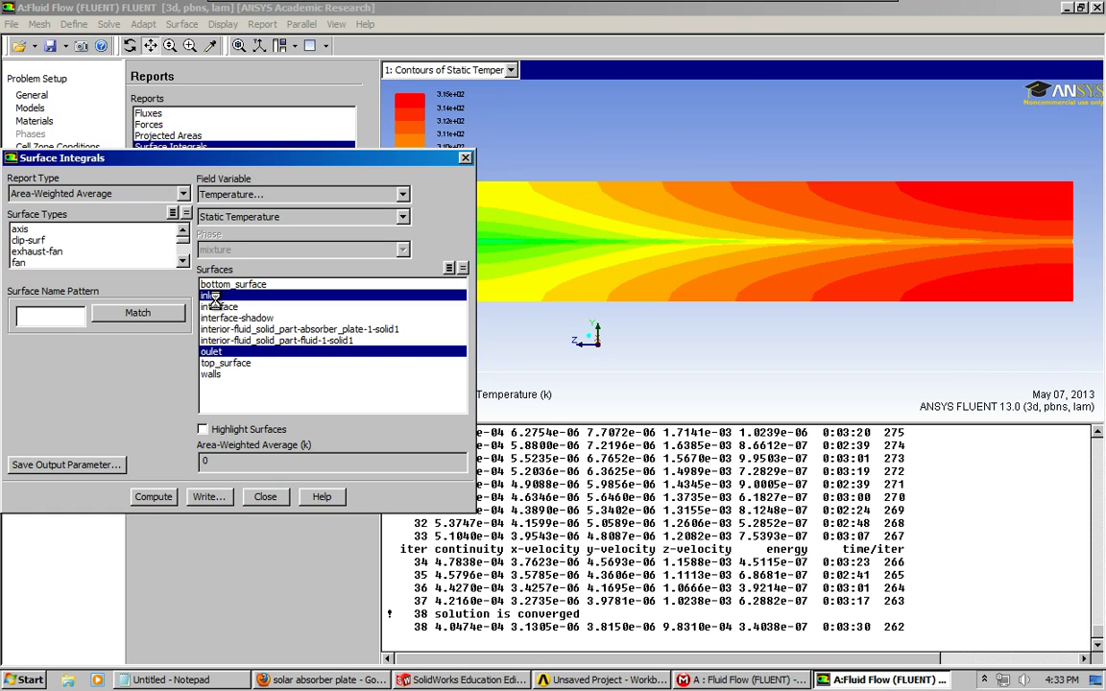
pyautogui.click(207, 352)
pyautogui.click(154, 496)
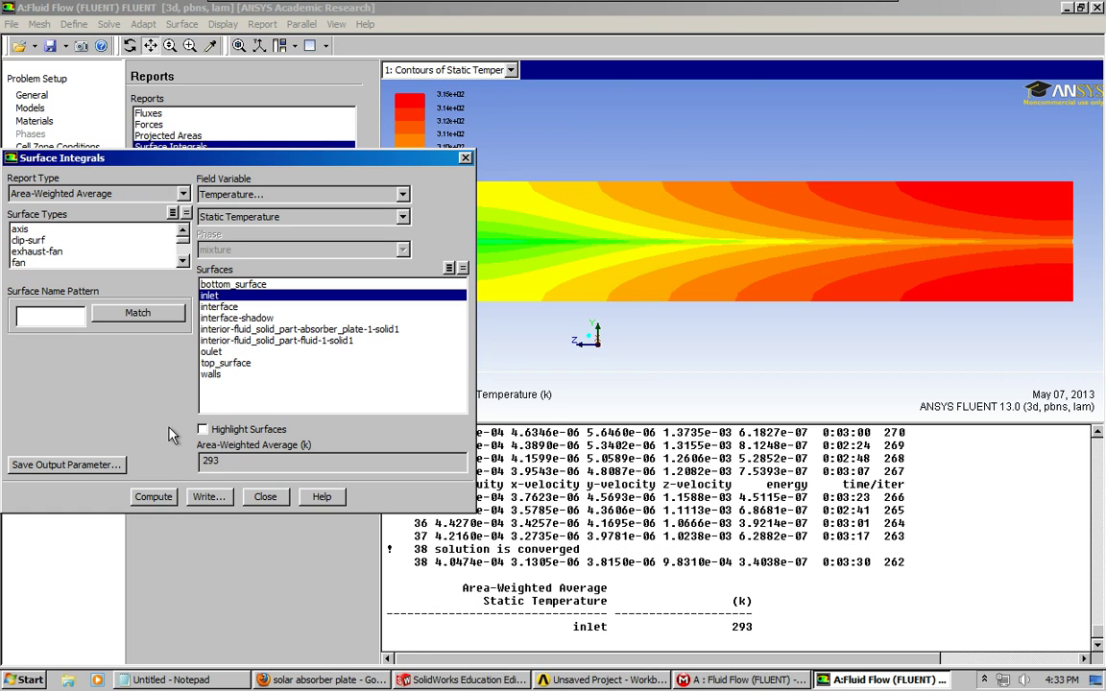
# Step: Compute the area-weighted average static temperature for the oulet surface only
pyautogui.click(212, 351)
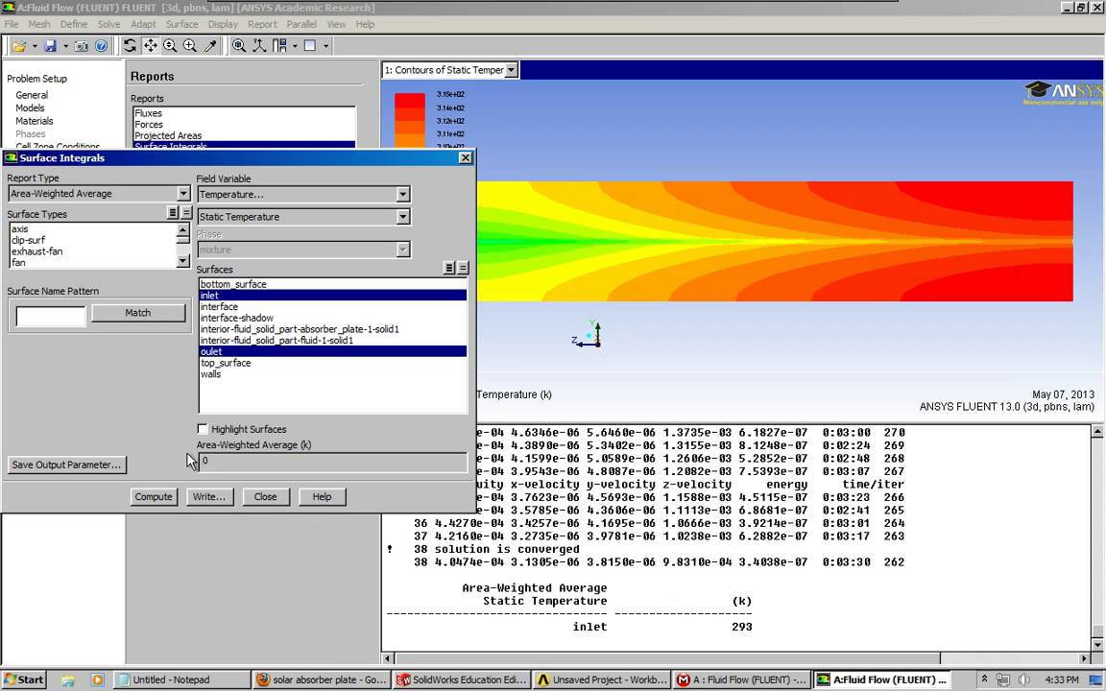
pyautogui.click(240, 297)
pyautogui.click(152, 496)
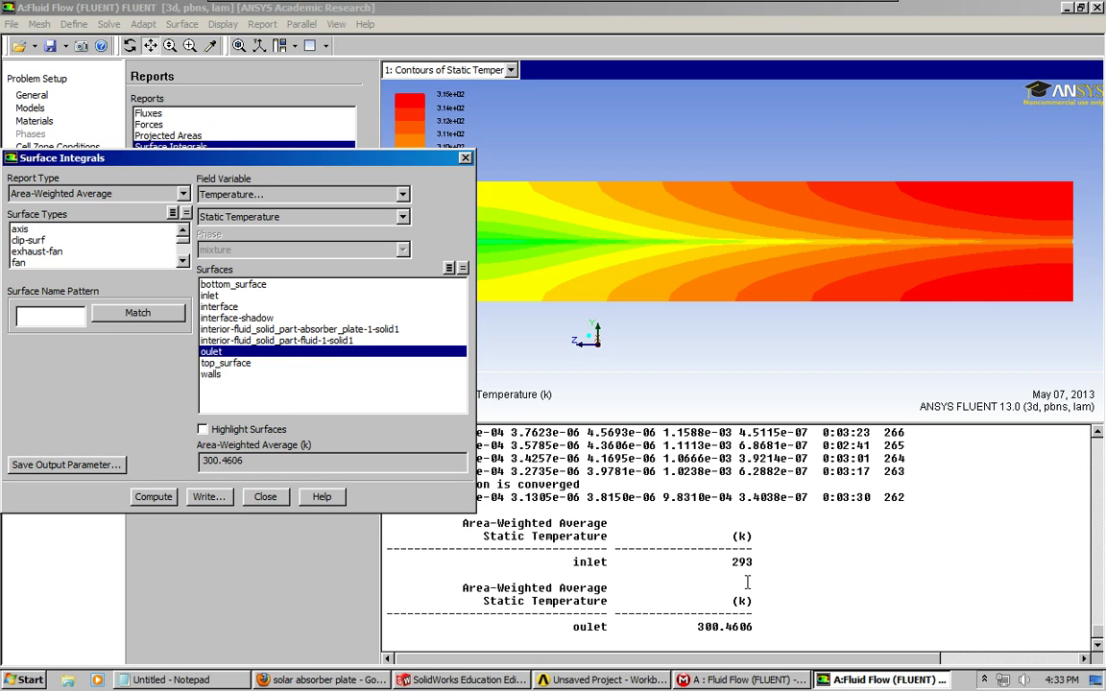
# Step: Compute the facet maximum of static temperature on the oulet surface and compare it with the reported outlet average
pyautogui.click(184, 194)
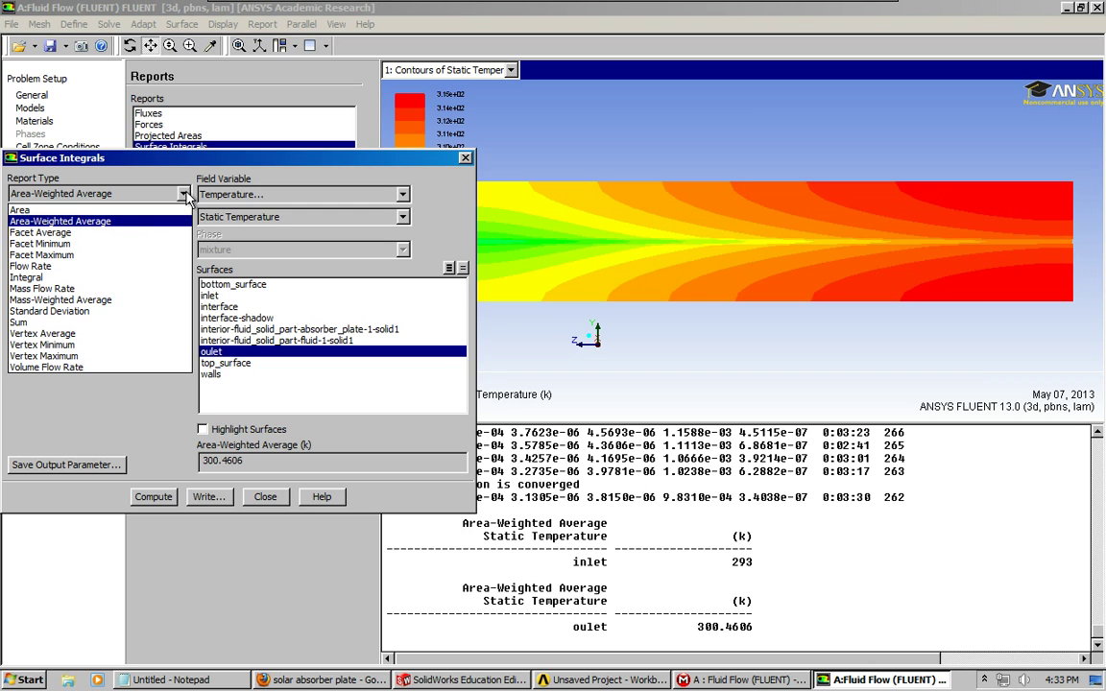
pyautogui.click(69, 258)
pyautogui.click(159, 496)
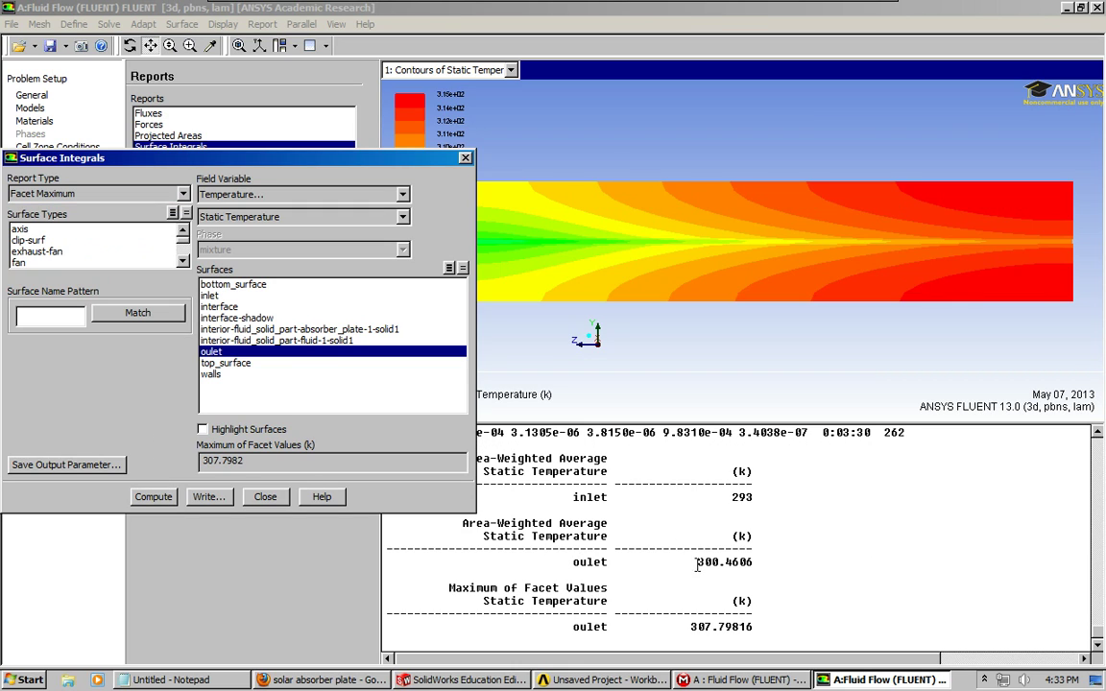
pyautogui.moveTo(698, 562); pyautogui.dragTo(723, 565)
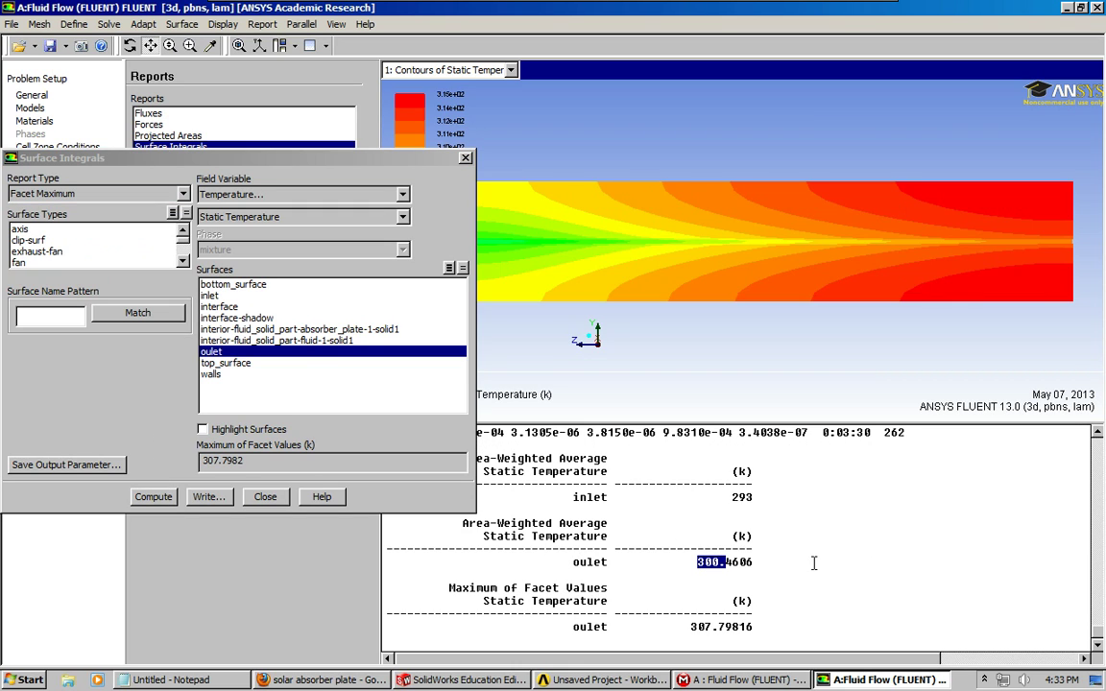
pyautogui.click(811, 561)
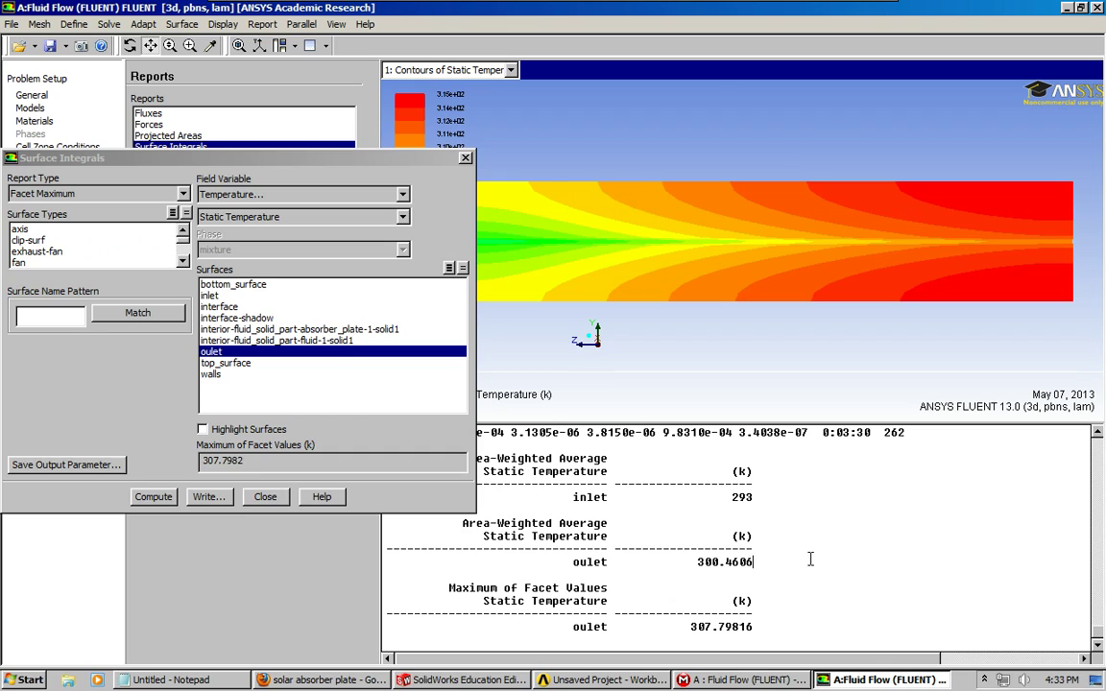
# Step: Review the reported inlet and oulet static temperatures in the console and close the surface integrals setup
pyautogui.moveTo(711, 631); pyautogui.dragTo(697, 627)
pyautogui.doubleClick(711, 627)
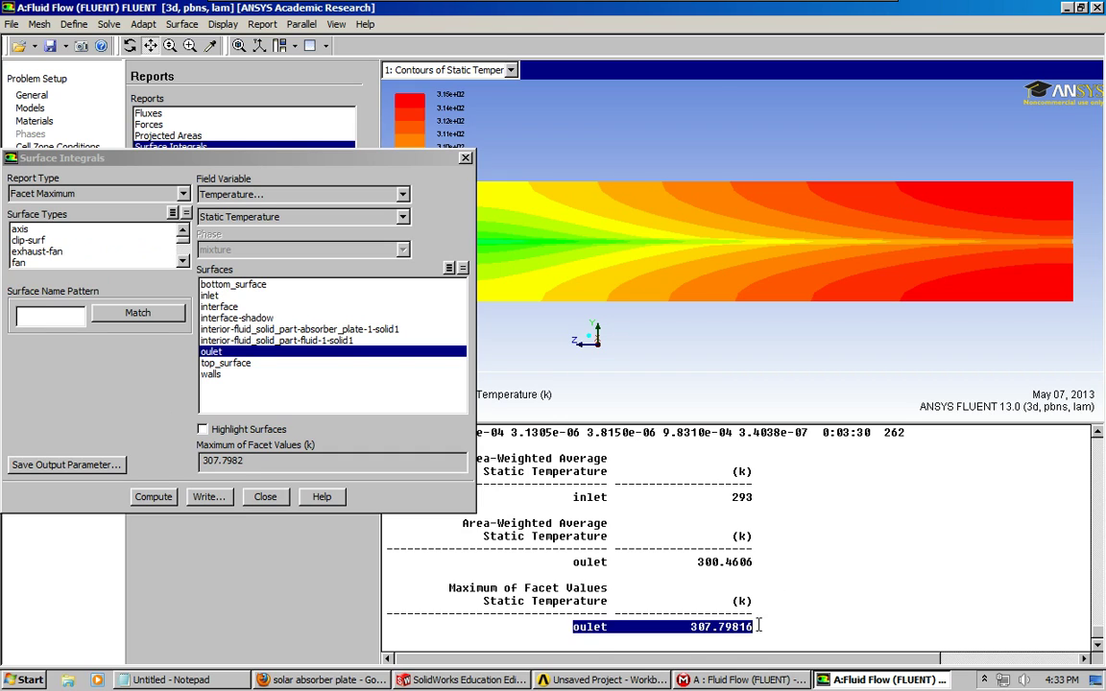
pyautogui.click(774, 616)
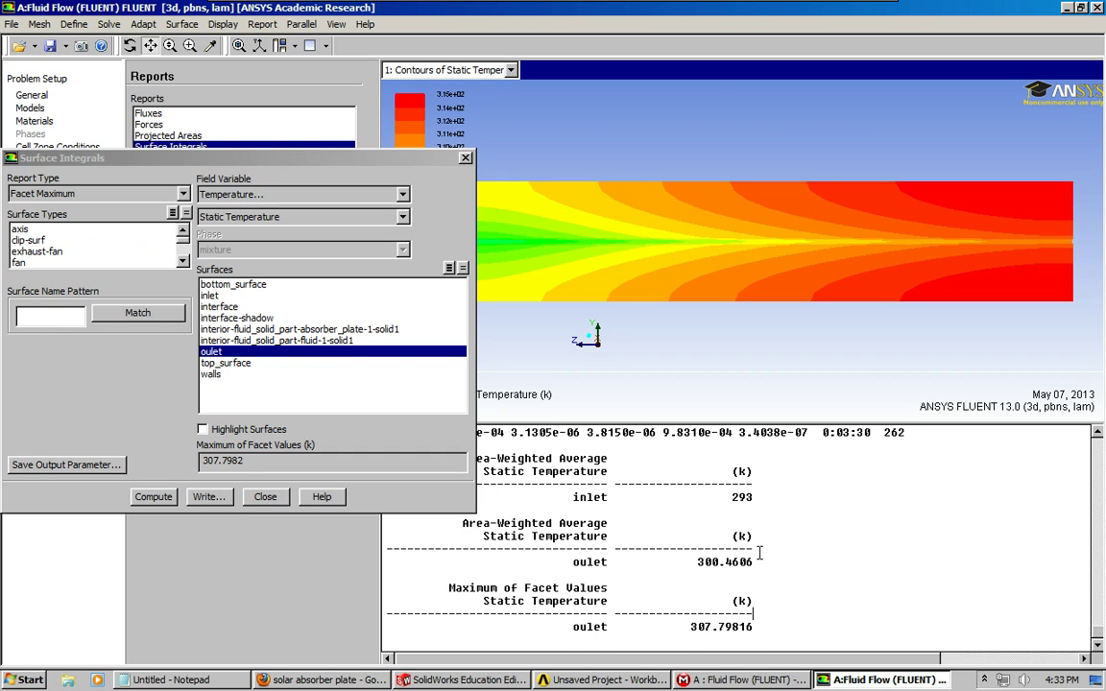
pyautogui.doubleClick(746, 495)
pyautogui.doubleClick(716, 562)
pyautogui.click(785, 565)
pyautogui.click(273, 500)
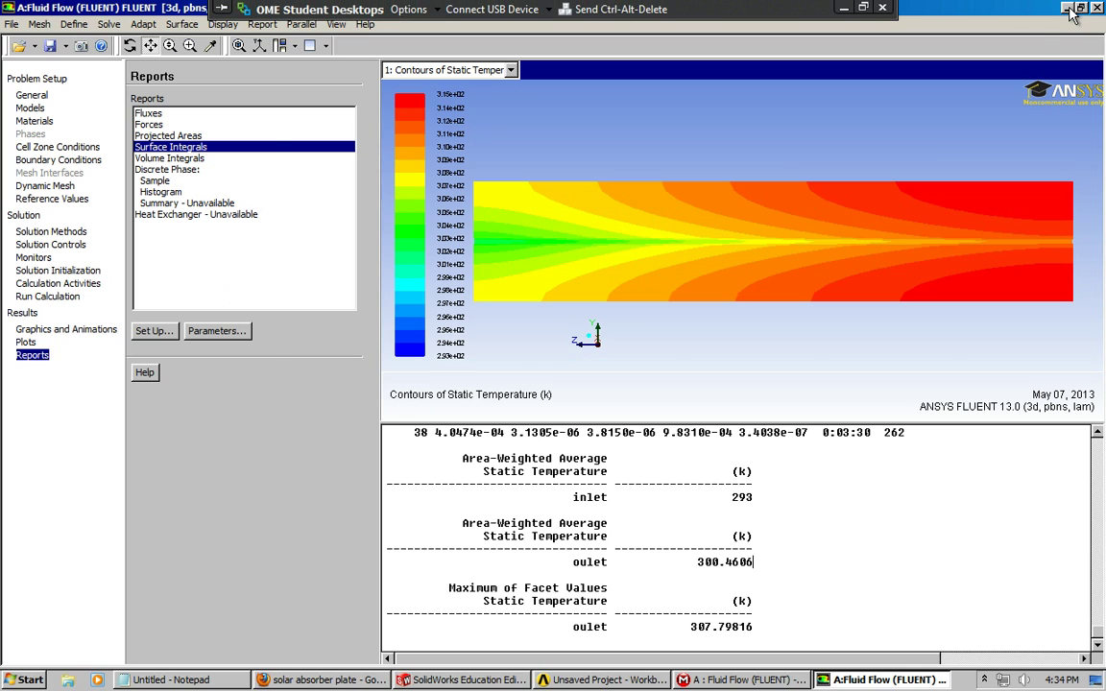
# Step: Switch to the Workbench project and open the Results of the Fluid Flow (FLUENT) system in CFD-Post
pyautogui.hotkey('alt', 'Tab')
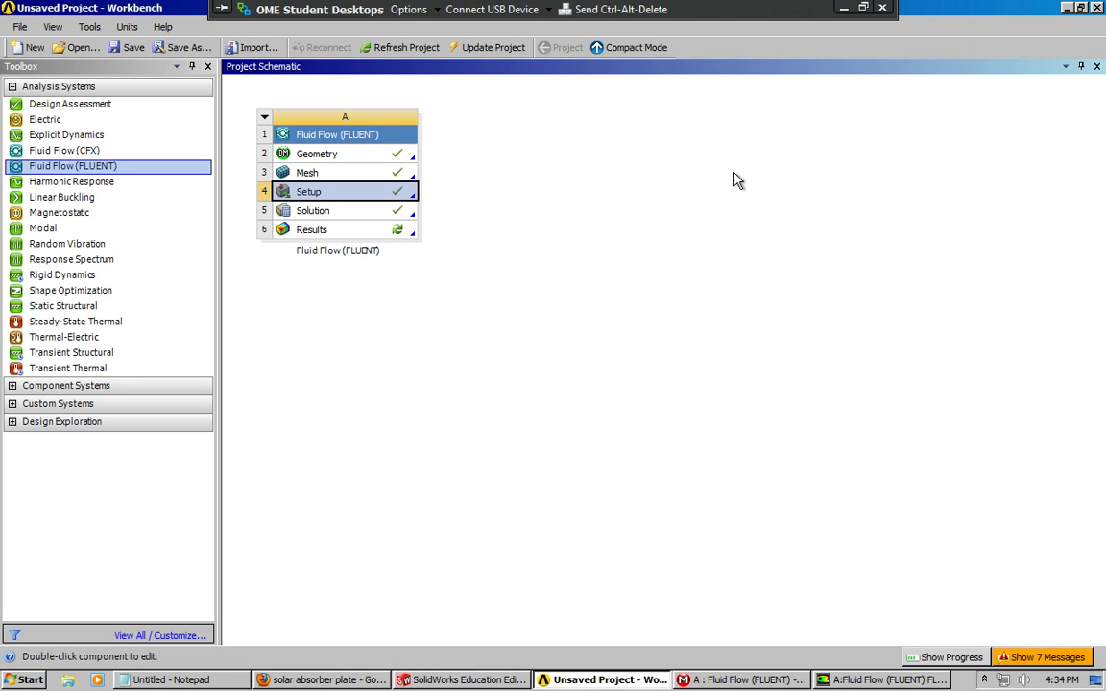
pyautogui.rightClick(356, 233)
pyautogui.click(413, 242)
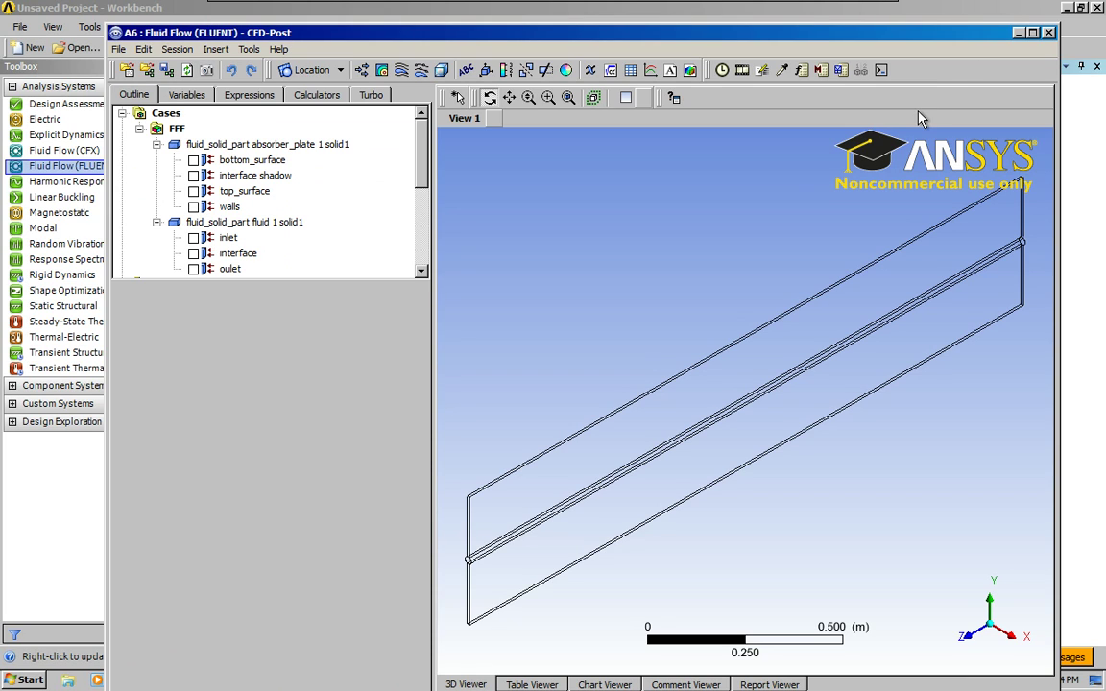
# Step: Insert a contour plot named Contour 1 on the interface location of the fluid_solid_part fluid 1 solid1 domain
pyautogui.click(382, 71)
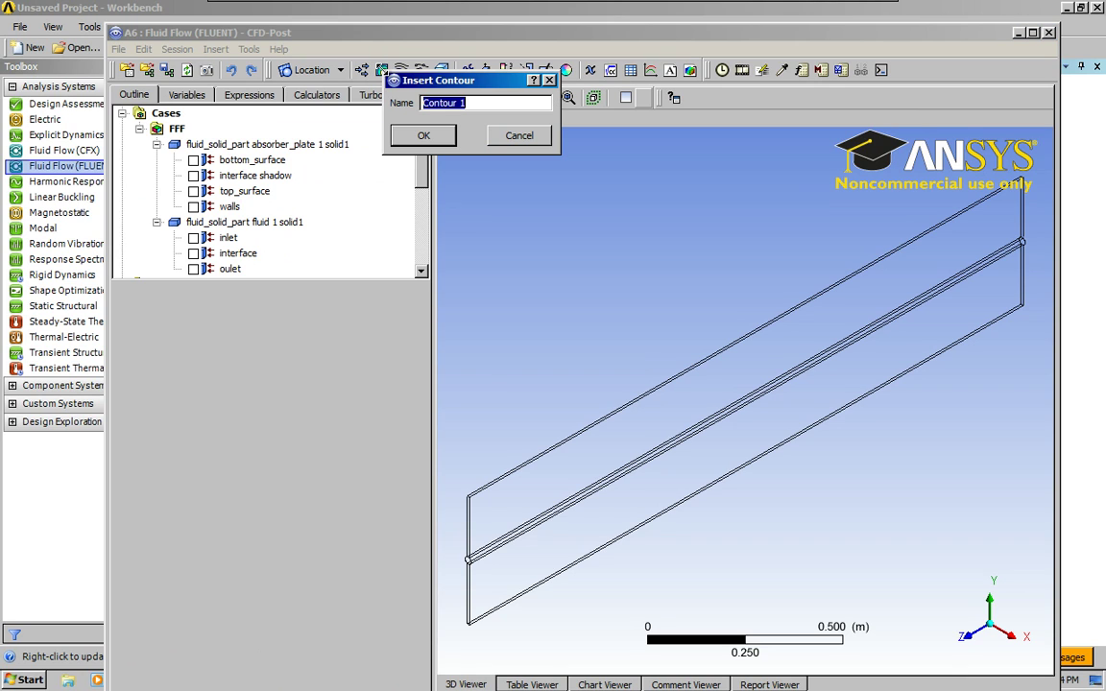
pyautogui.click(425, 136)
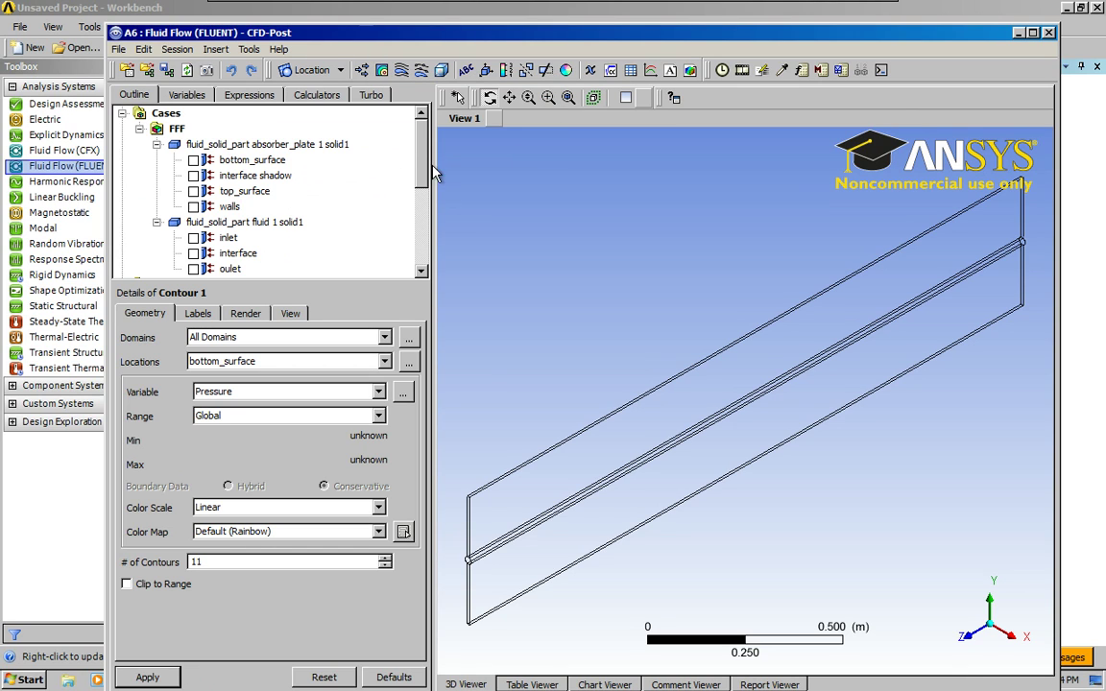
pyautogui.click(384, 337)
pyautogui.click(259, 365)
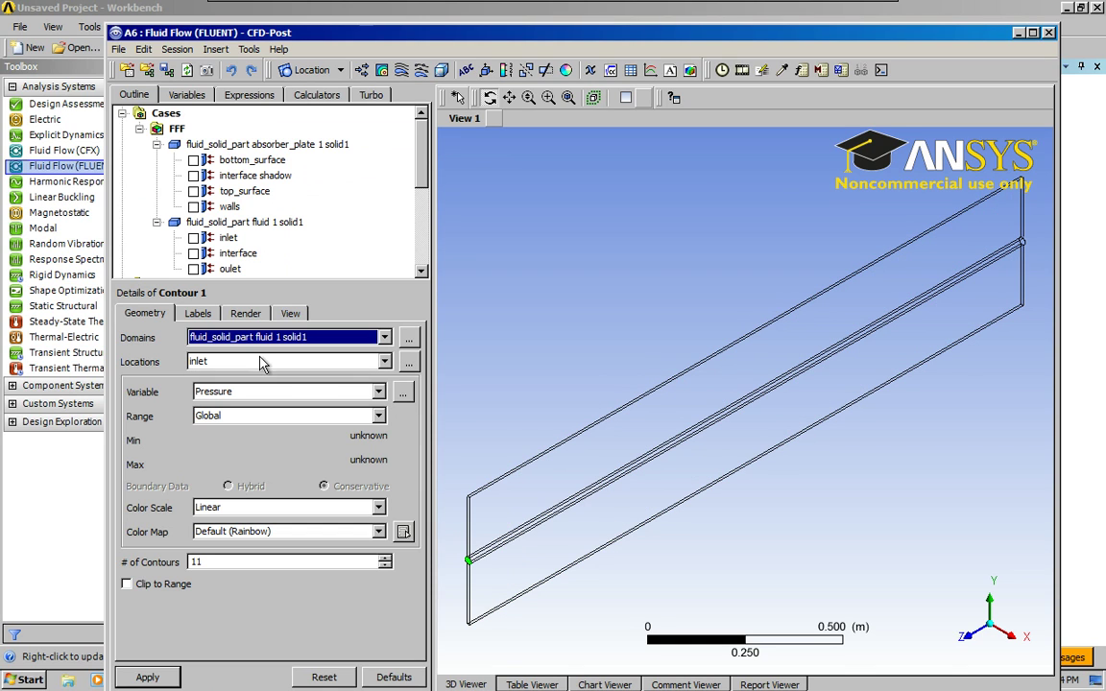
pyautogui.click(310, 362)
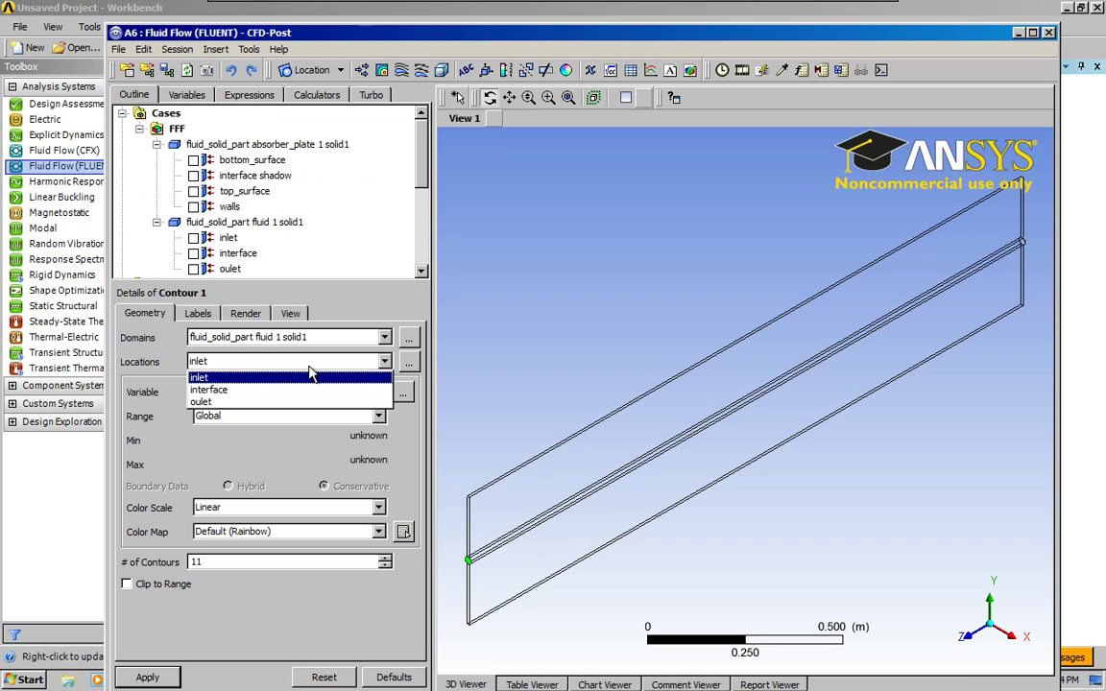
pyautogui.click(219, 393)
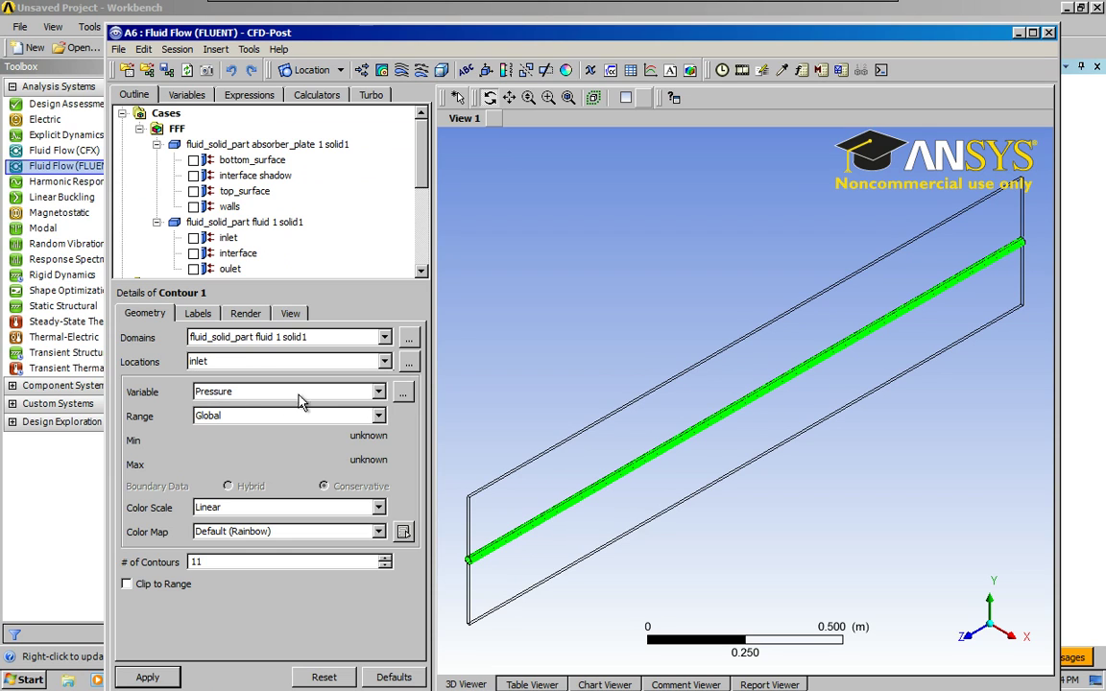
# Step: Set the contour variable to Temperature with a Local range and 15 contours, and display the plot
pyautogui.click(306, 392)
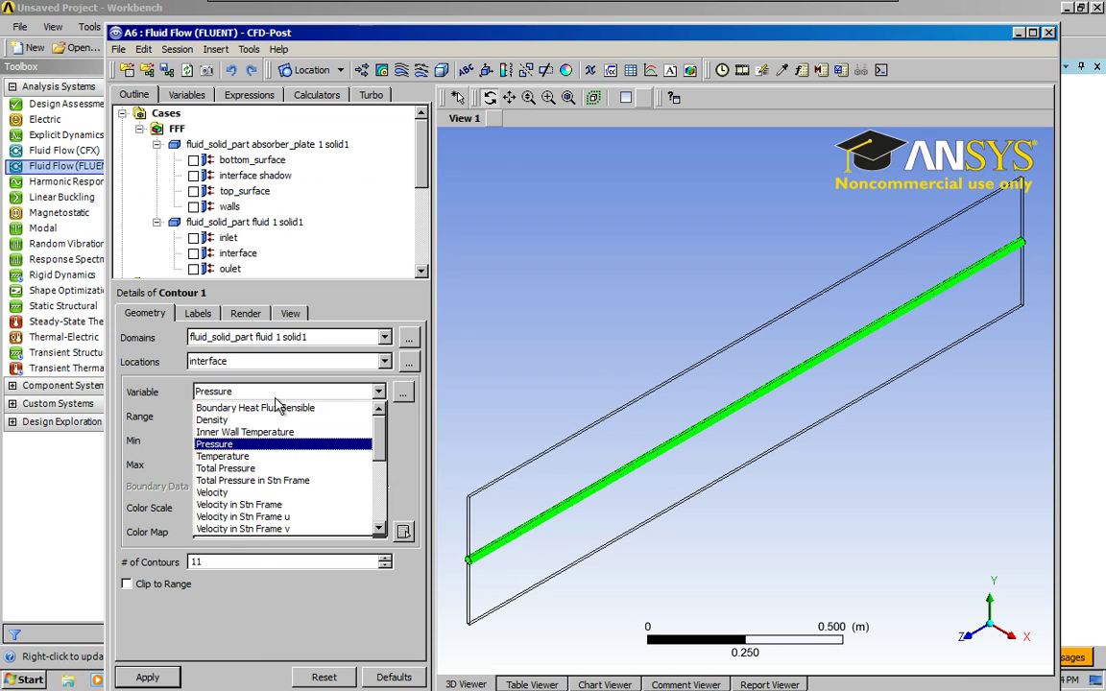
pyautogui.click(240, 457)
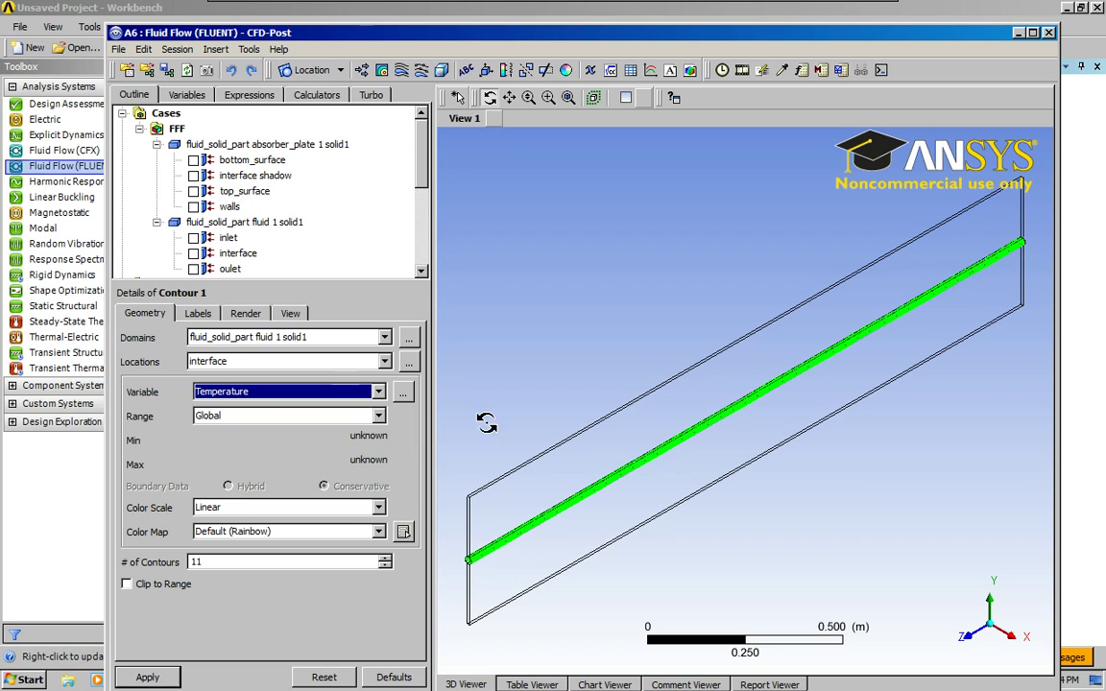
pyautogui.click(377, 416)
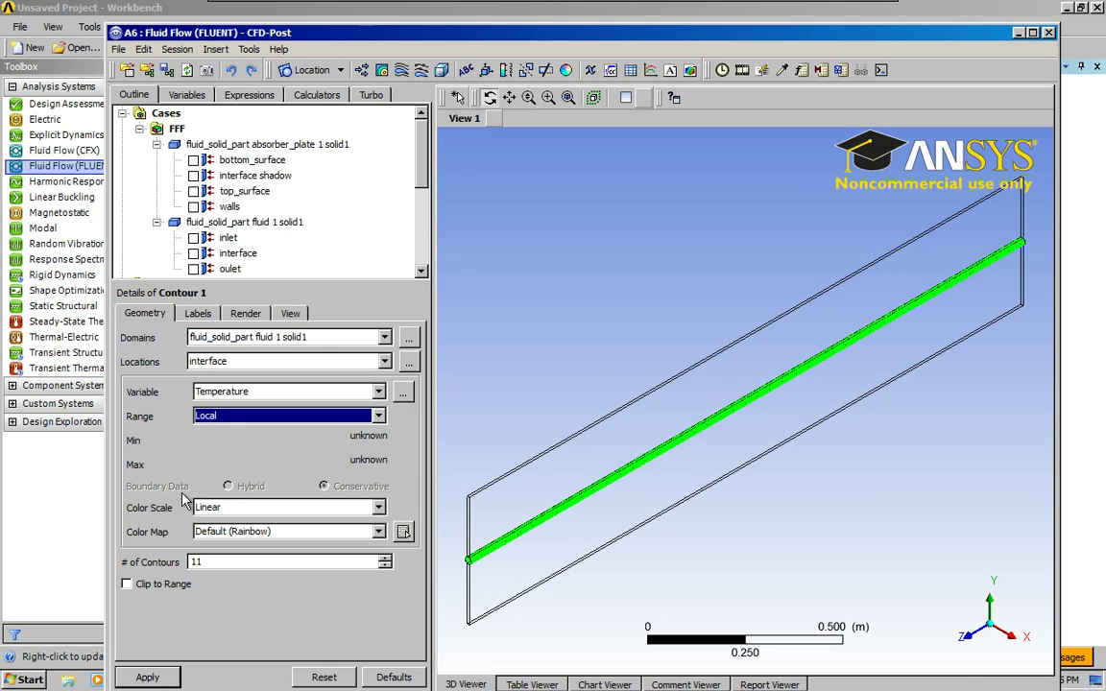
pyautogui.doubleClick(191, 563)
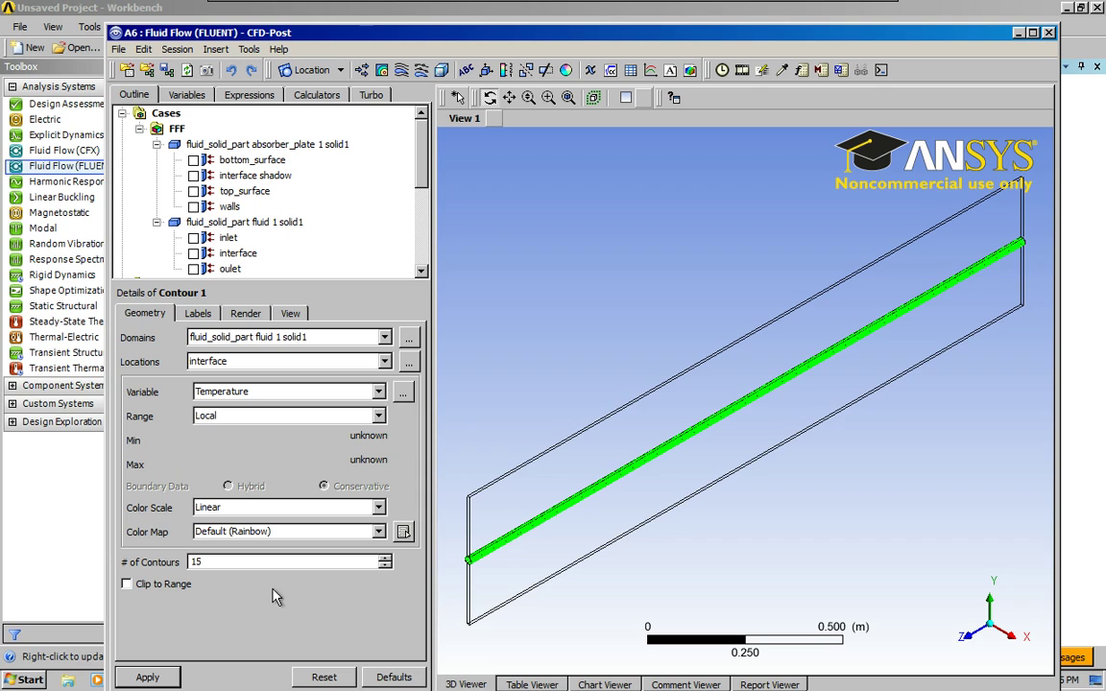
pyautogui.click(163, 678)
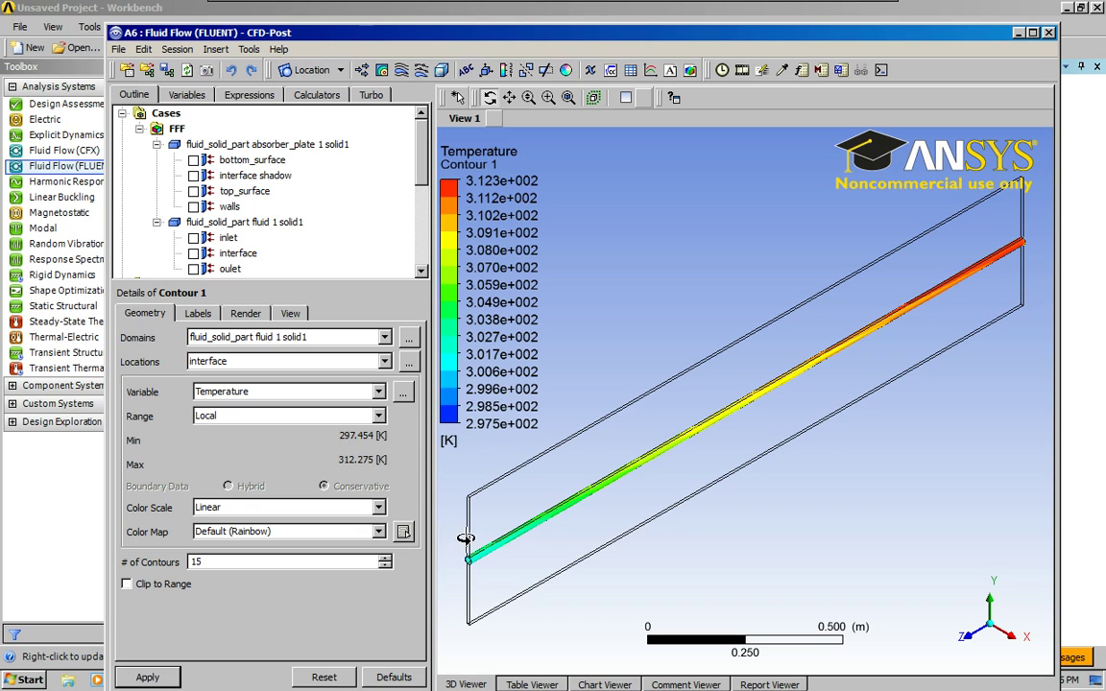
# Step: Examine the temperature contours up close at the inlet and outlet ends of the pipe
pyautogui.click(549, 97)
pyautogui.moveTo(459, 528); pyautogui.dragTo(494, 585)
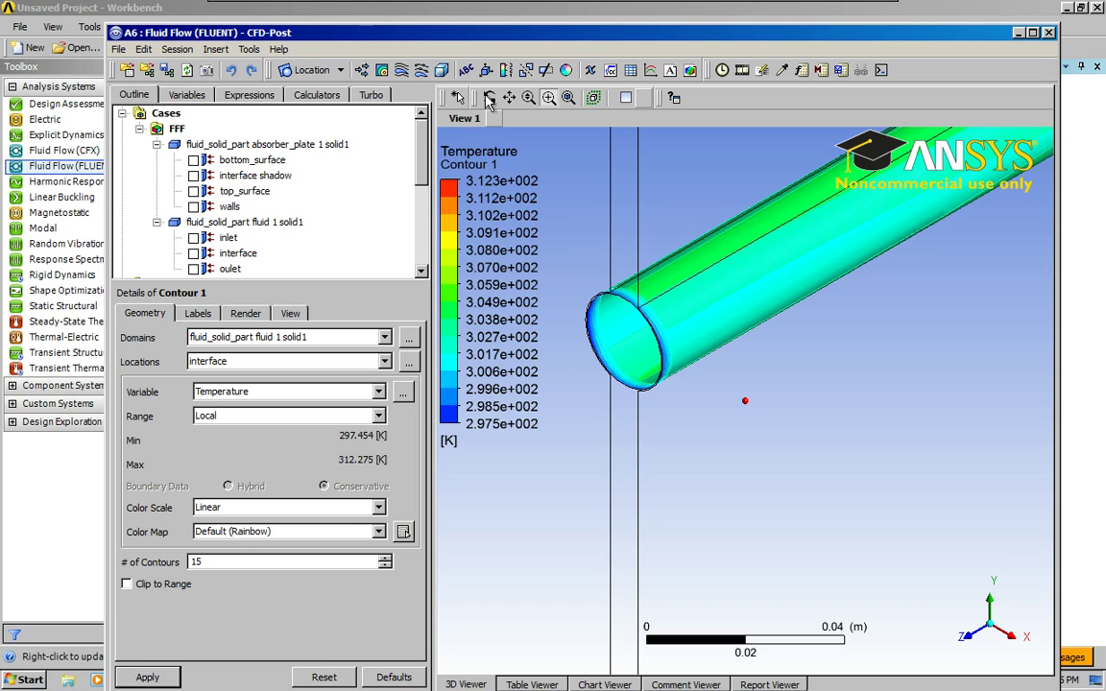
pyautogui.click(567, 97)
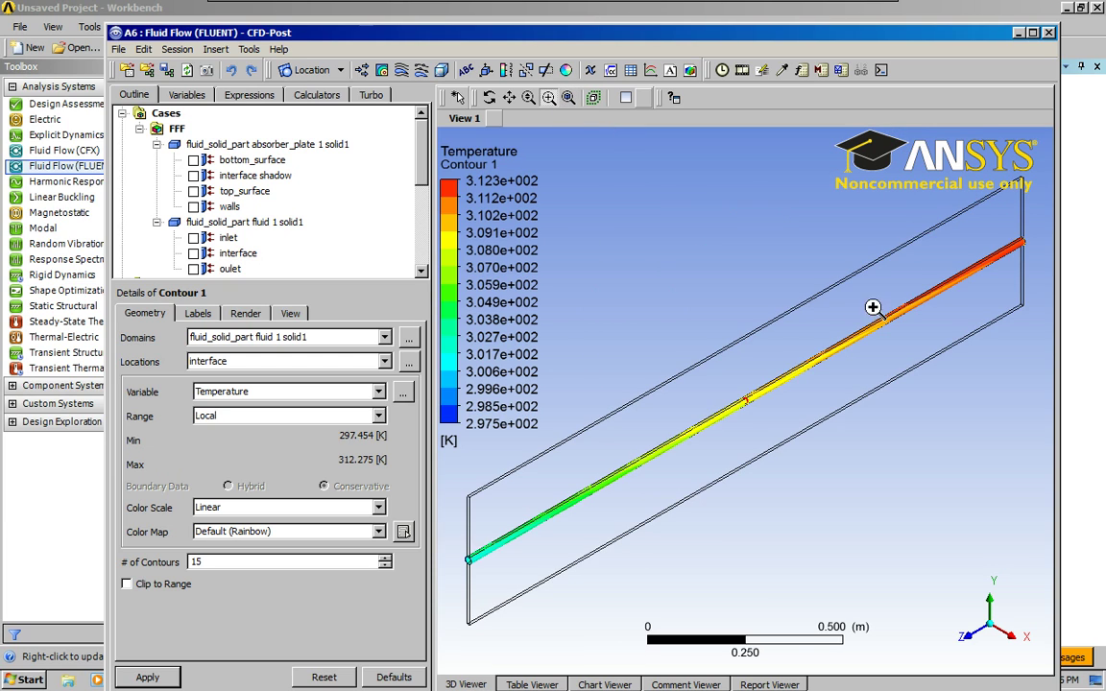
pyautogui.moveTo(1041, 273); pyautogui.dragTo(970, 231)
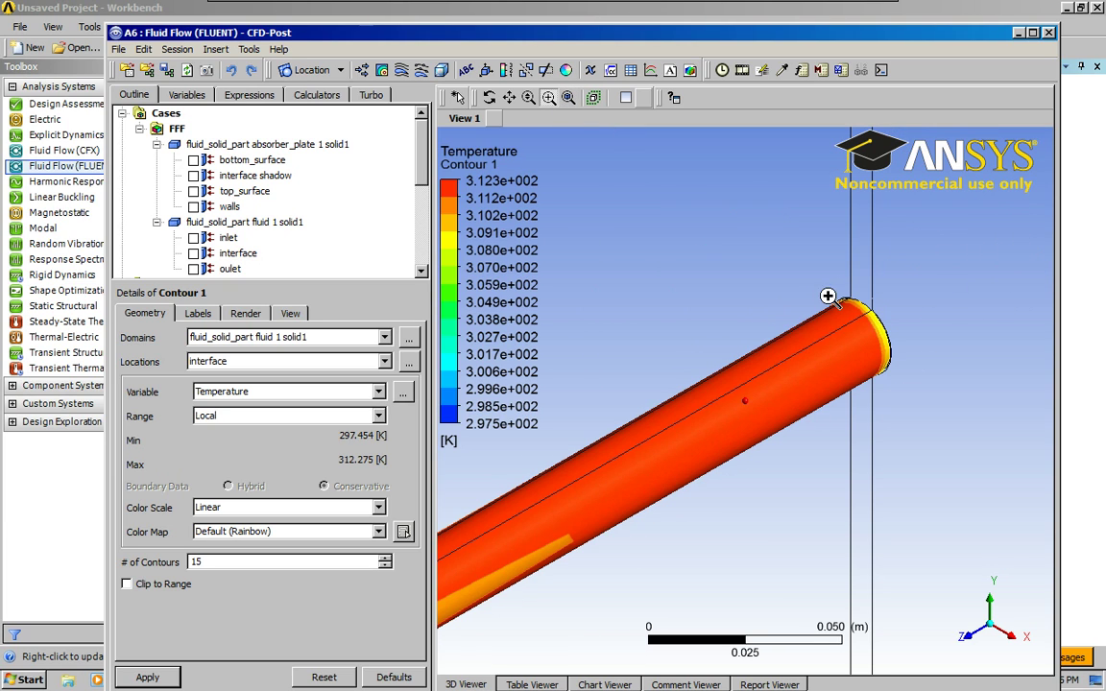
pyautogui.click(567, 97)
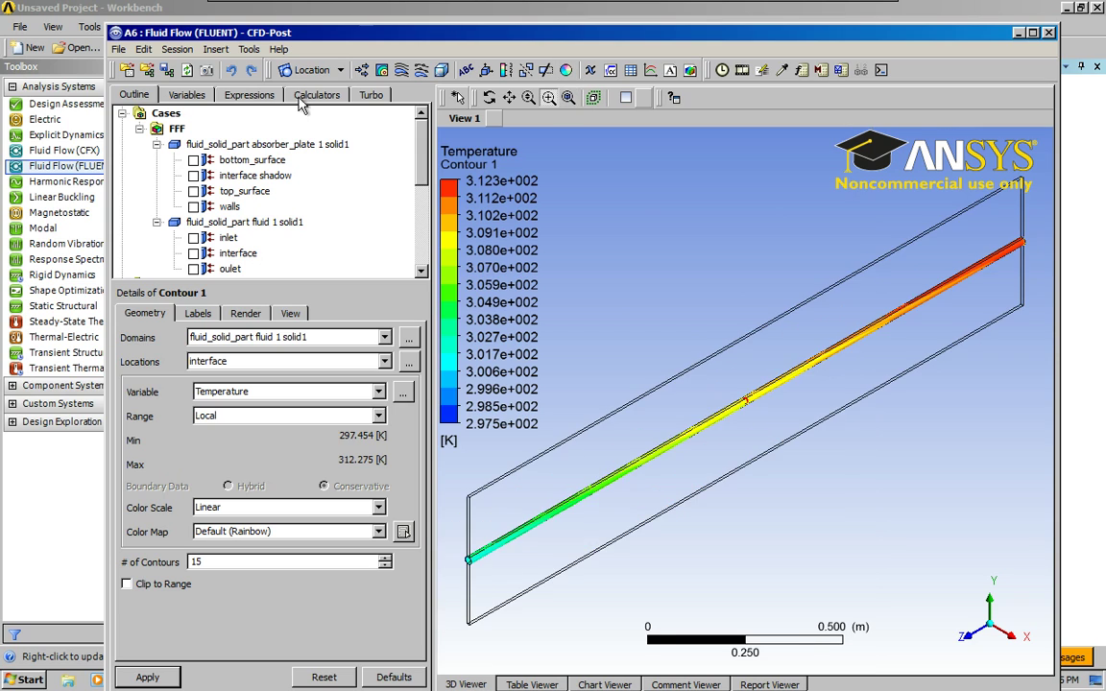
# Step: Insert a vector plot named Vector 1 with both its domain and its location set to fluid_solid_part fluid 1 solid1
pyautogui.click(362, 73)
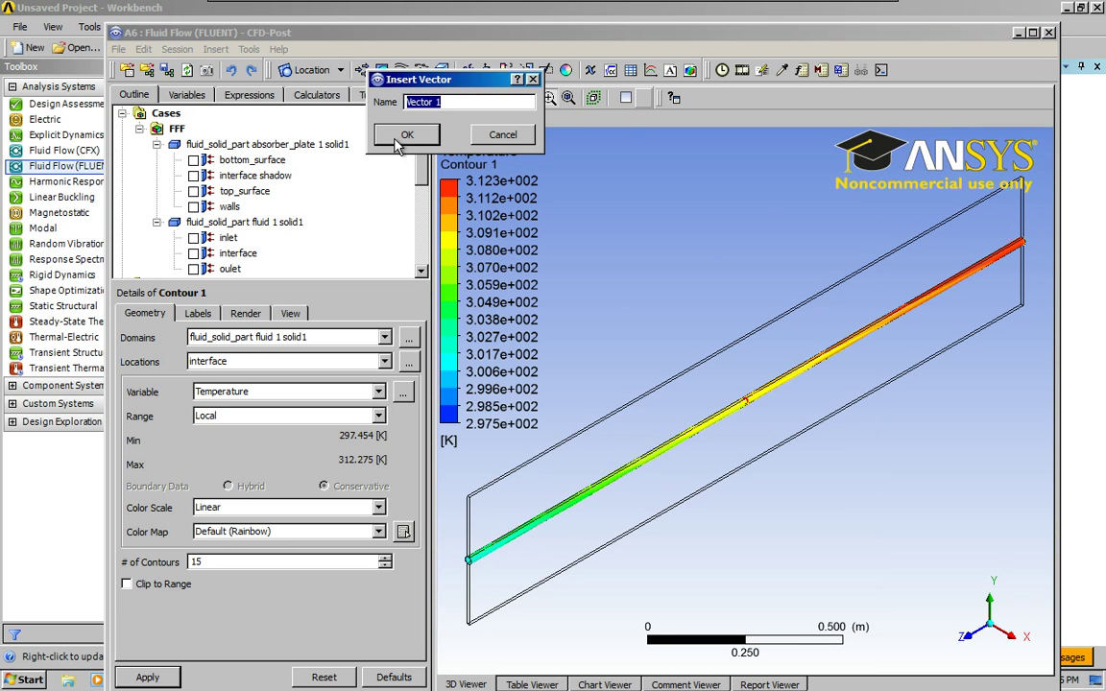
pyautogui.press('Return')
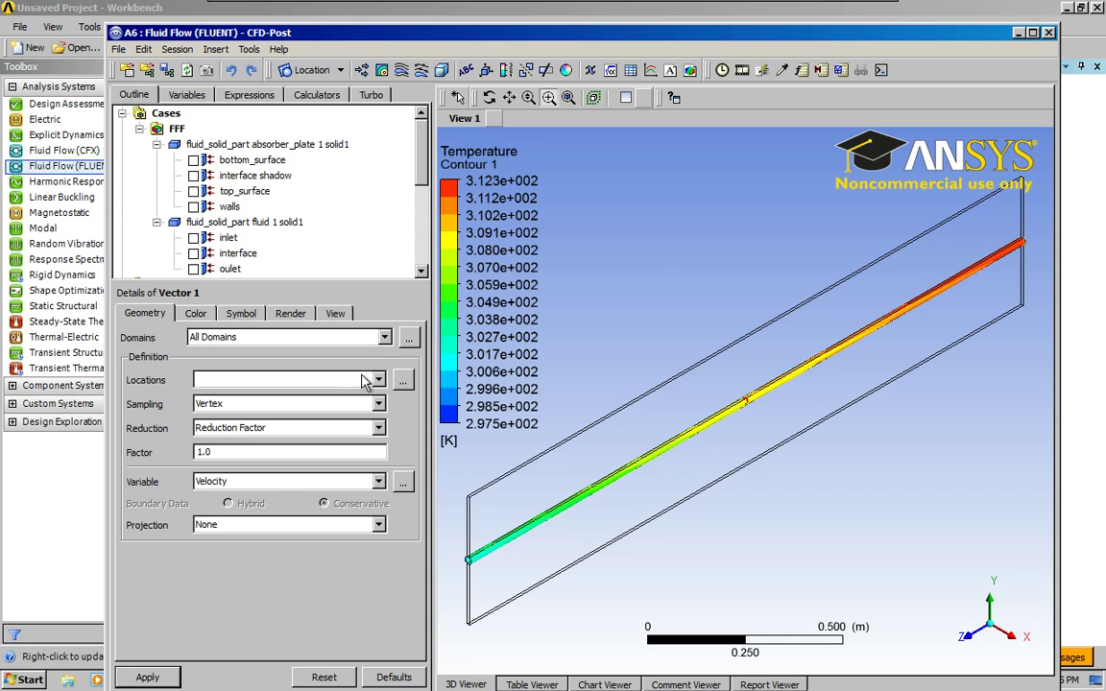
pyautogui.click(379, 337)
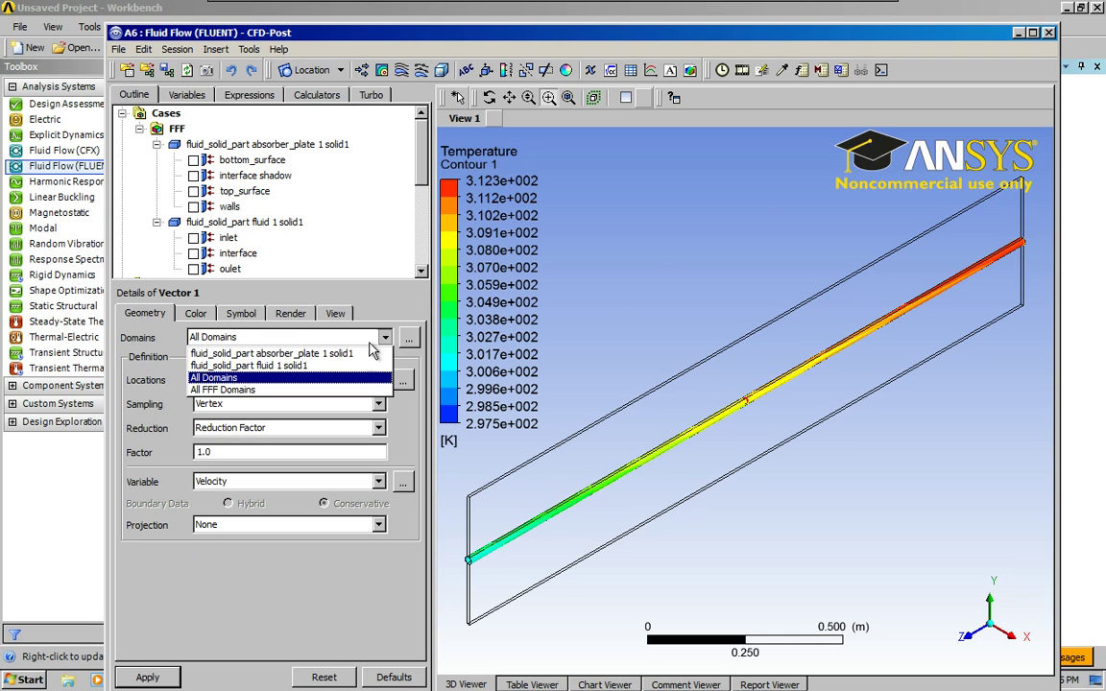
pyautogui.click(294, 366)
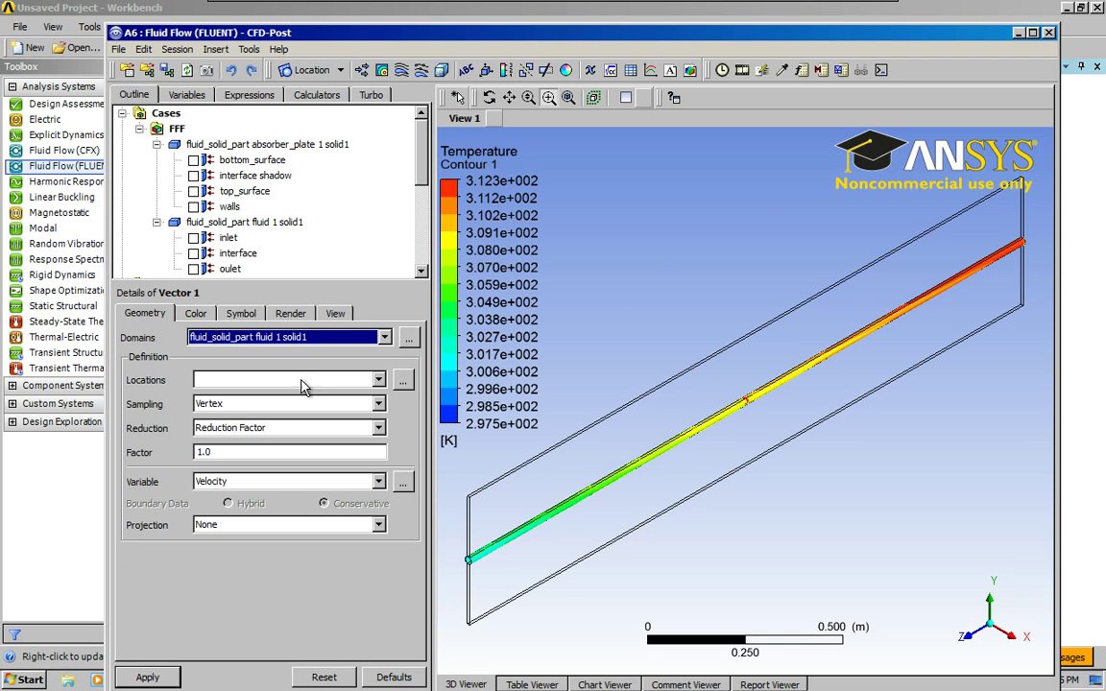
pyautogui.click(377, 382)
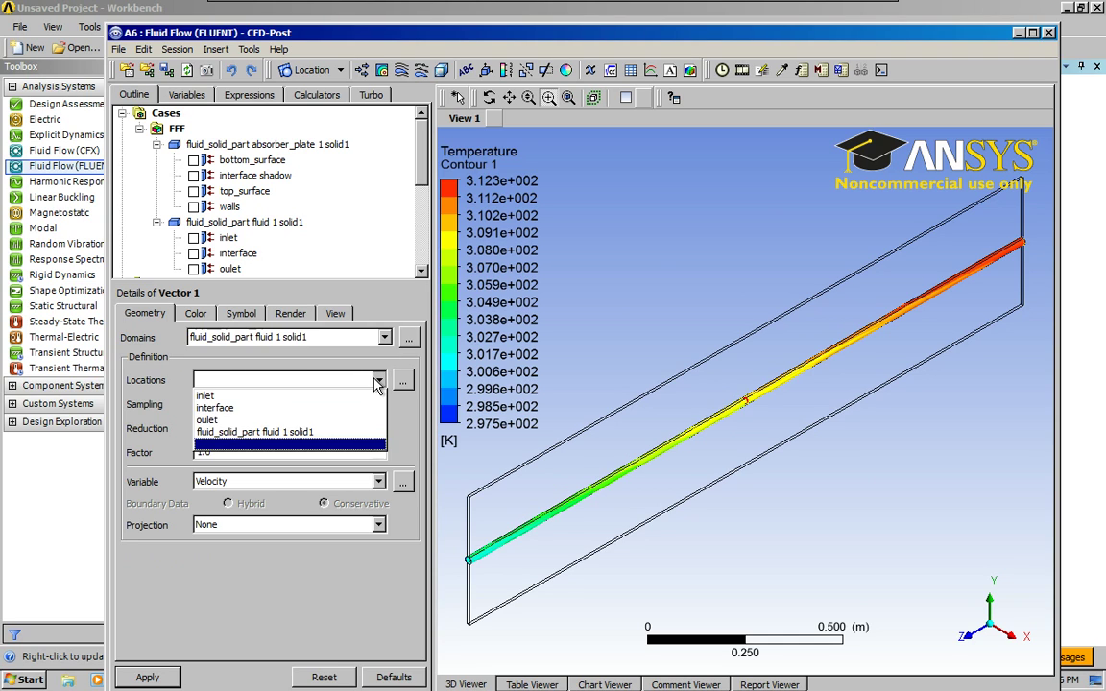
pyautogui.click(234, 434)
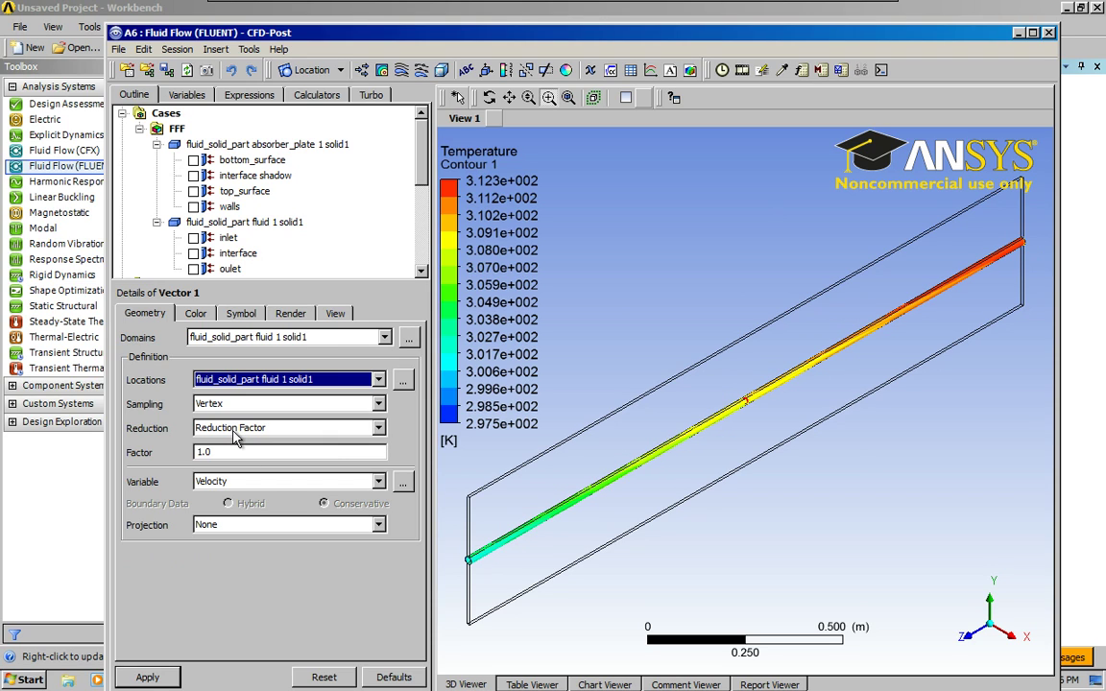
# Step: Keep Vertex sampling, Reduction Factor and the Velocity variable for the vectors, check the color settings, and display the vector plot
pyautogui.click(377, 406)
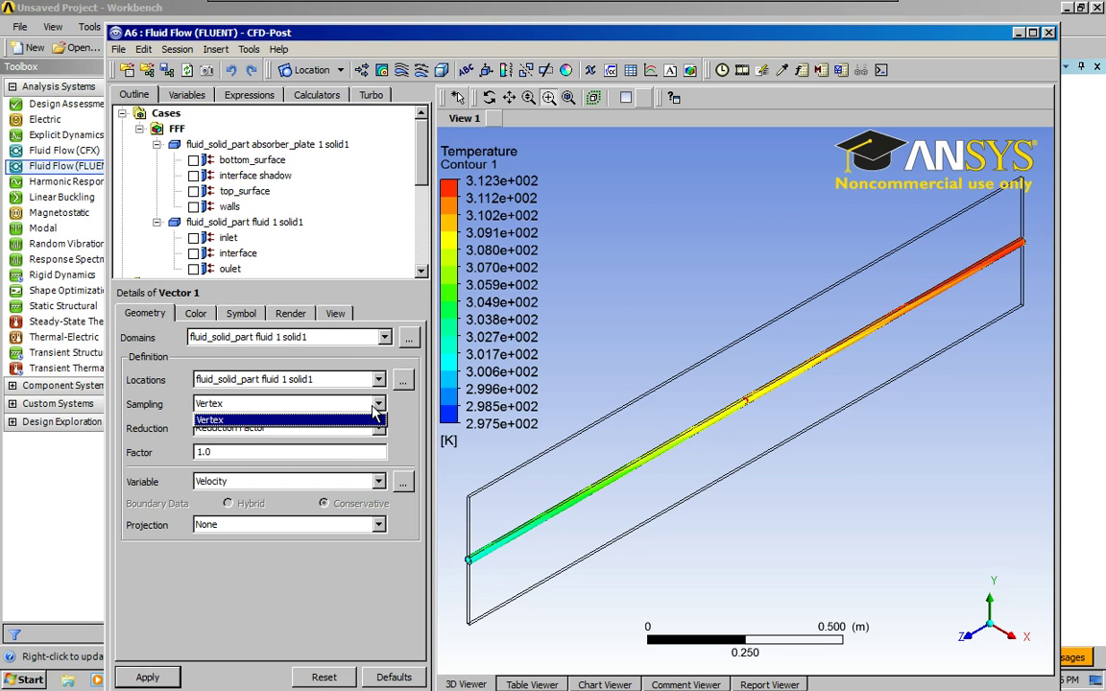
pyautogui.click(375, 420)
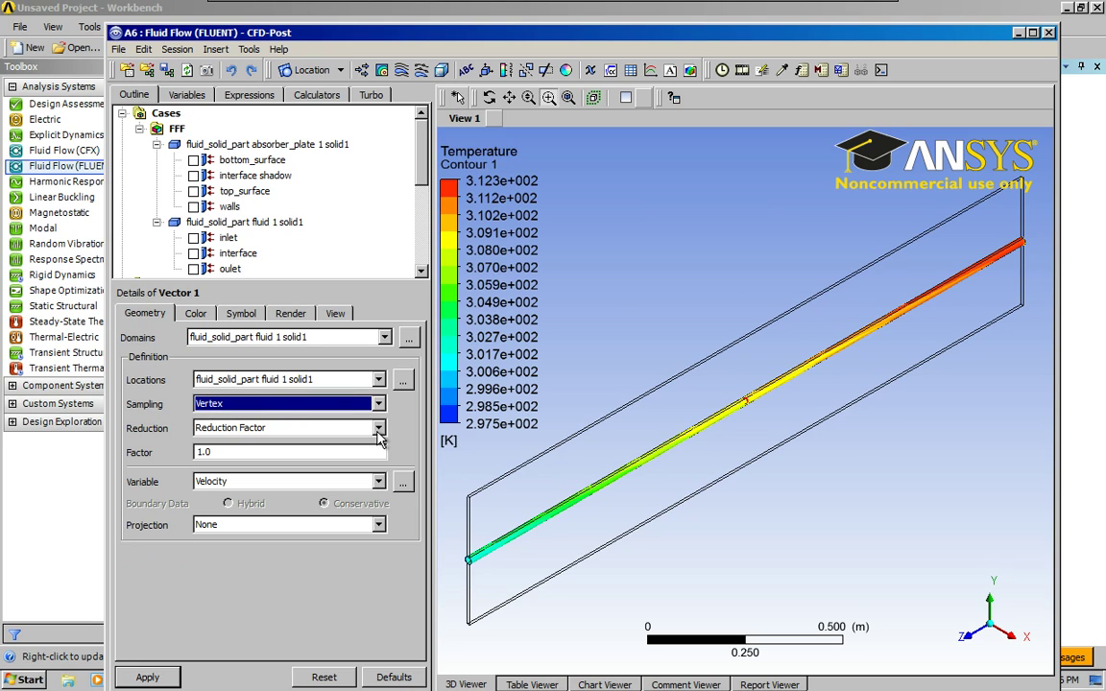
pyautogui.click(380, 429)
pyautogui.click(380, 428)
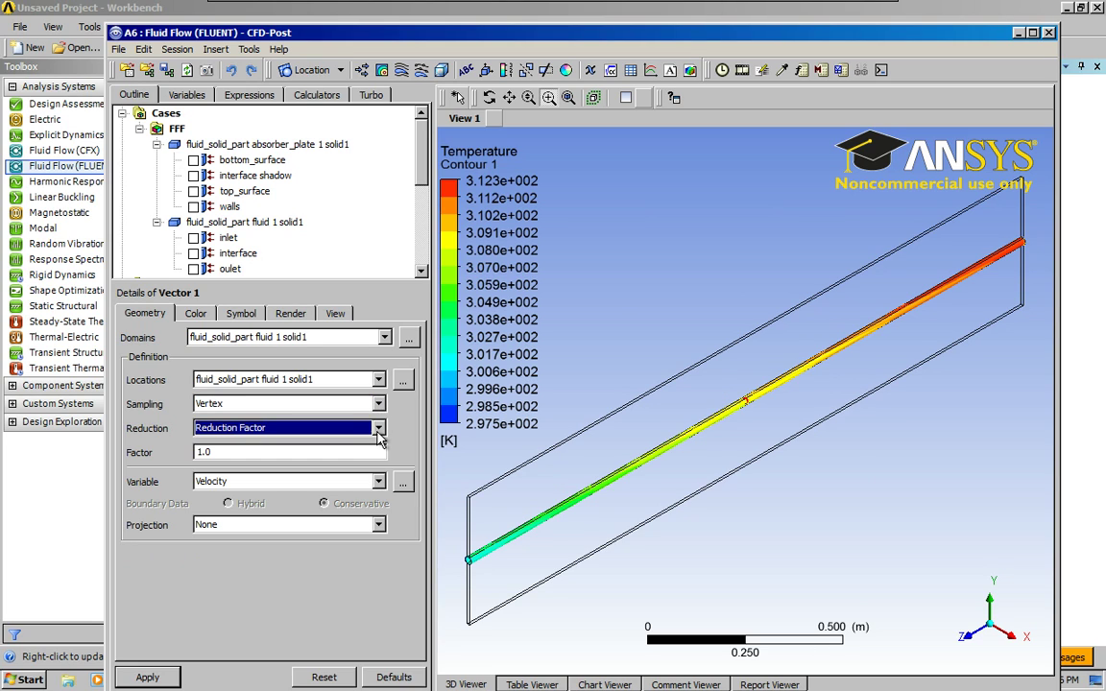
pyautogui.click(380, 483)
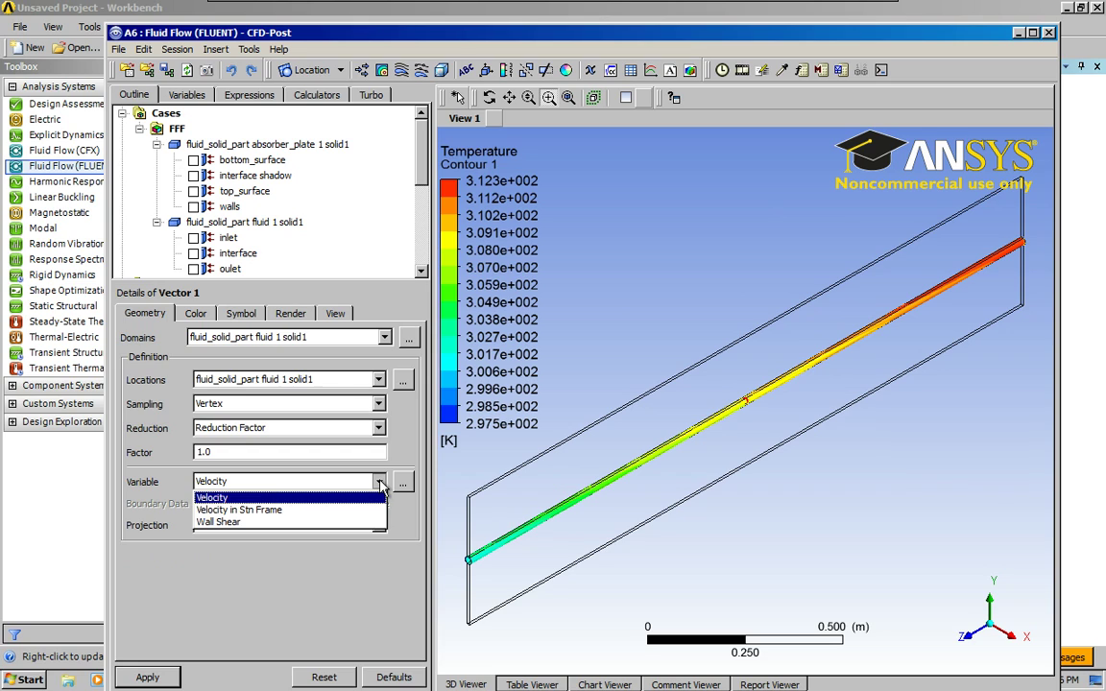
pyautogui.click(380, 485)
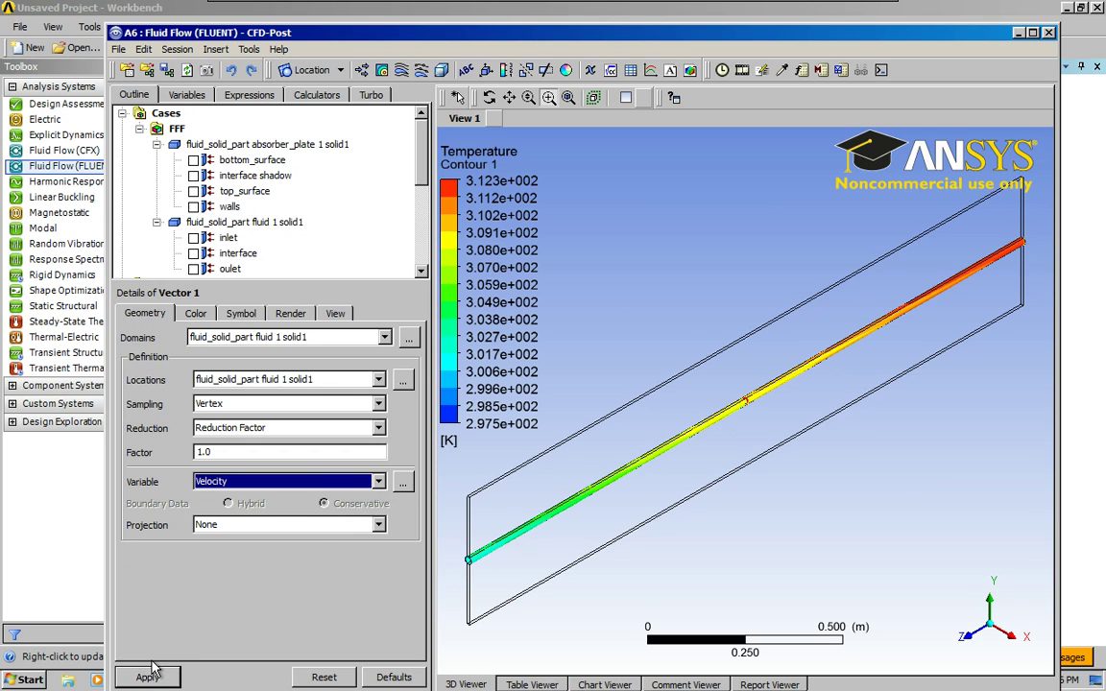
pyautogui.click(196, 315)
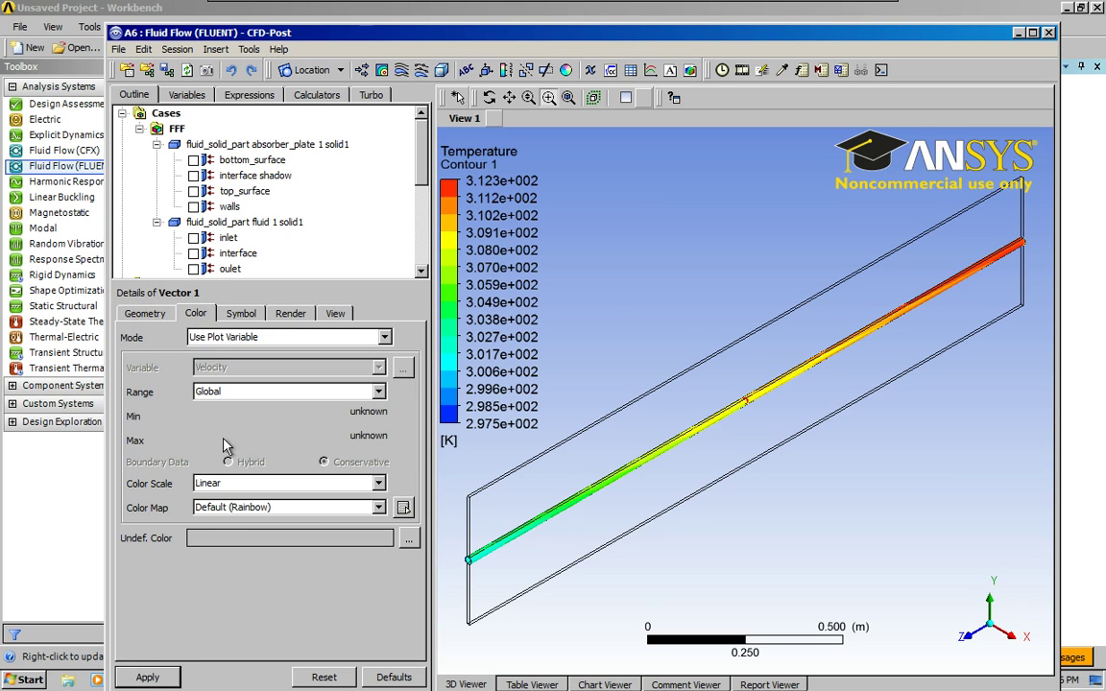
pyautogui.click(147, 676)
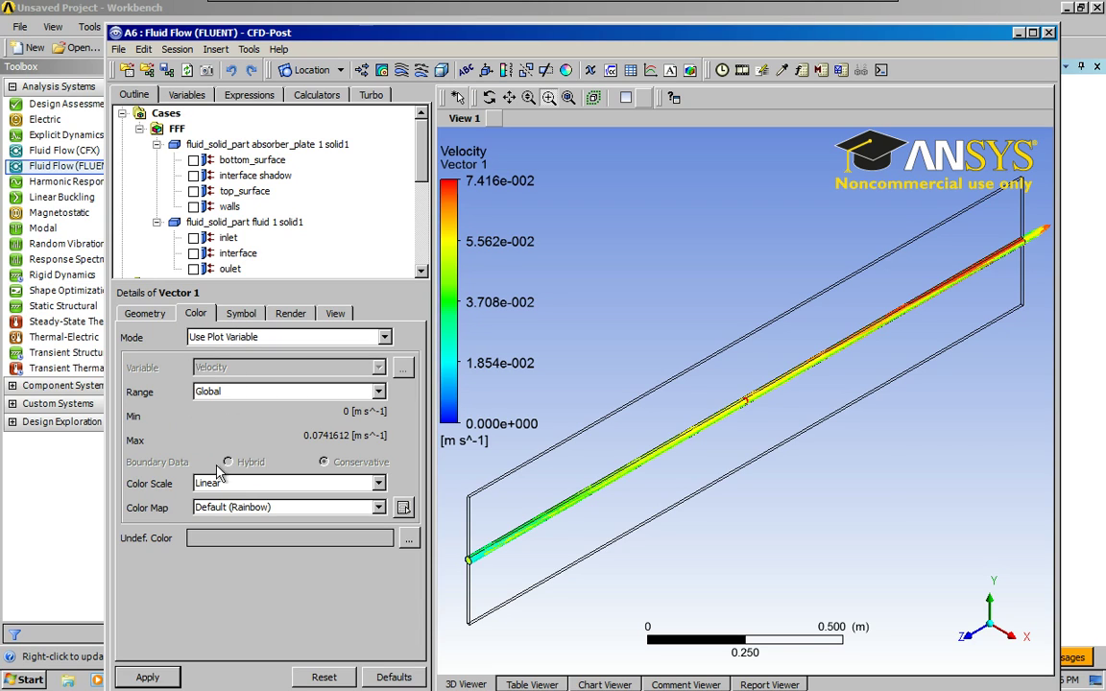
# Step: Enter a vector reduction factor of 1 and examine the velocity vectors at the inlet end of the pipe
pyautogui.click(145, 313)
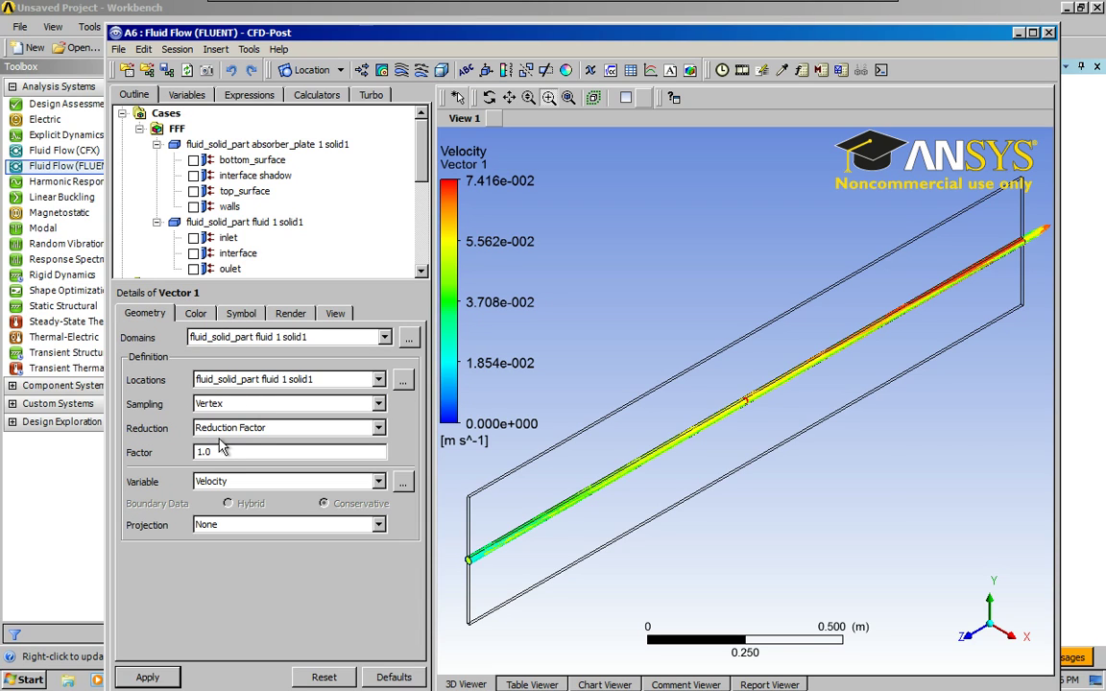
pyautogui.click(199, 452)
pyautogui.click(548, 97)
pyautogui.moveTo(463, 525); pyautogui.dragTo(541, 586)
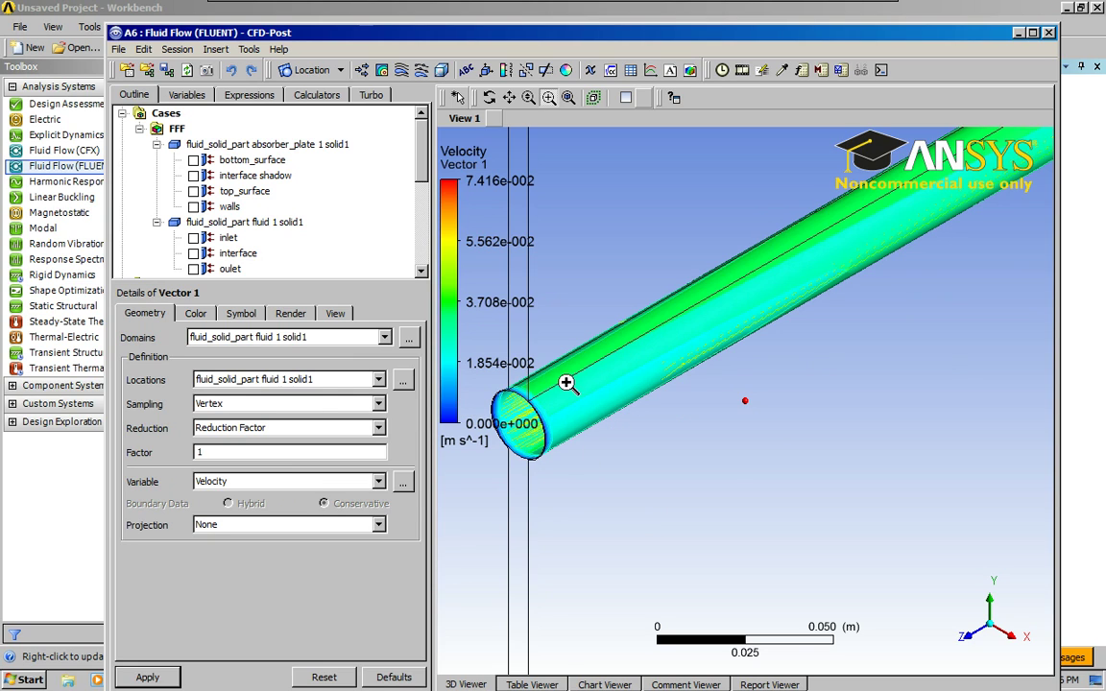
pyautogui.moveTo(485, 355); pyautogui.dragTo(635, 464)
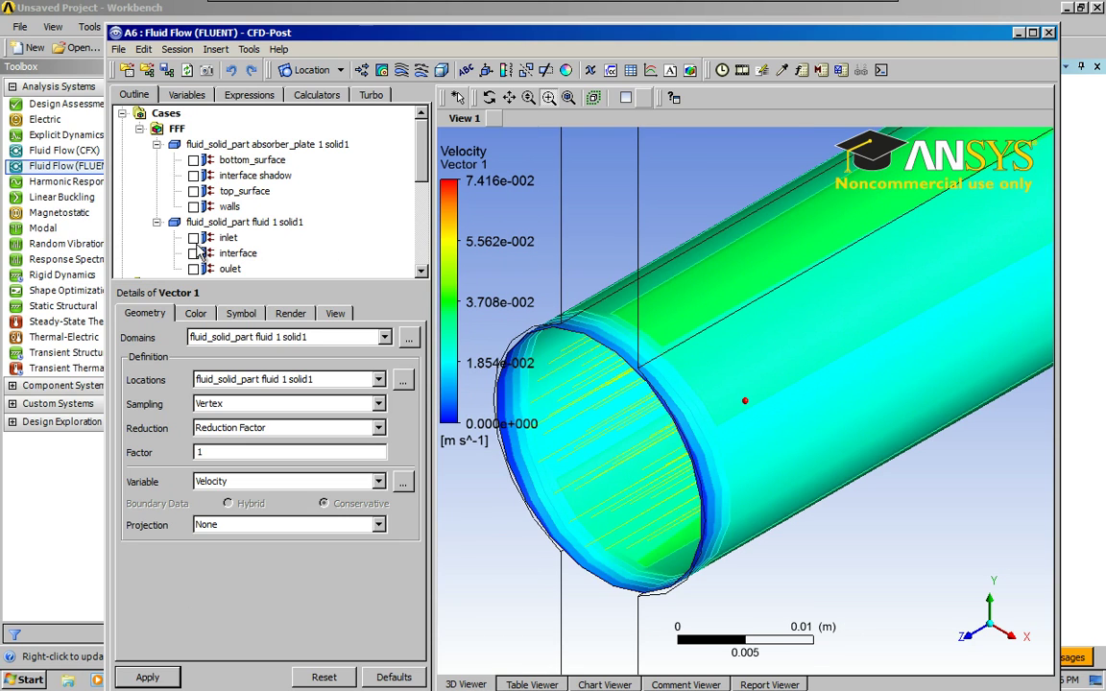
# Step: Toggle the absorber plate's bottom_surface on and off, and hide the model's wireframe
pyautogui.click(193, 160)
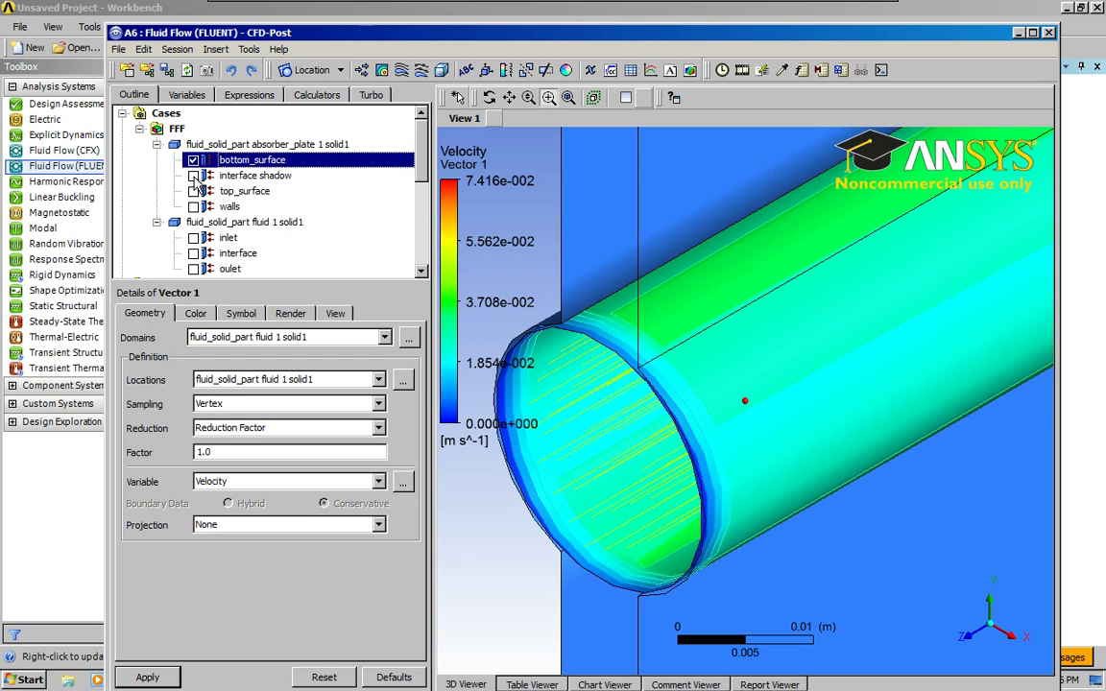
pyautogui.click(193, 160)
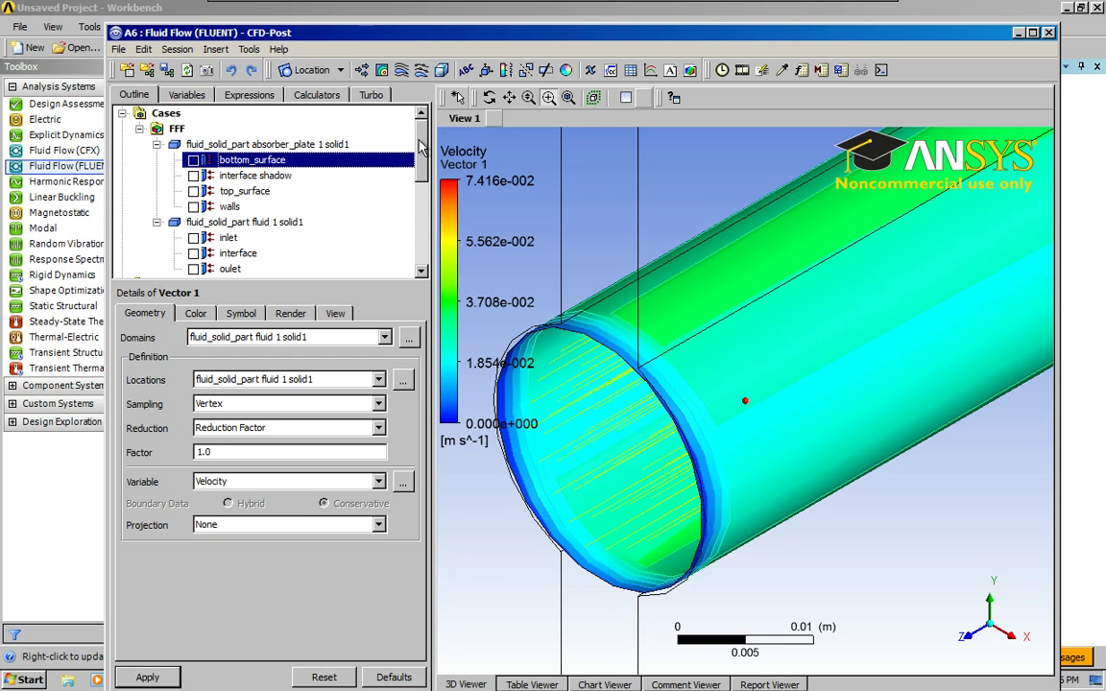
pyautogui.moveTo(420, 158); pyautogui.dragTo(402, 261)
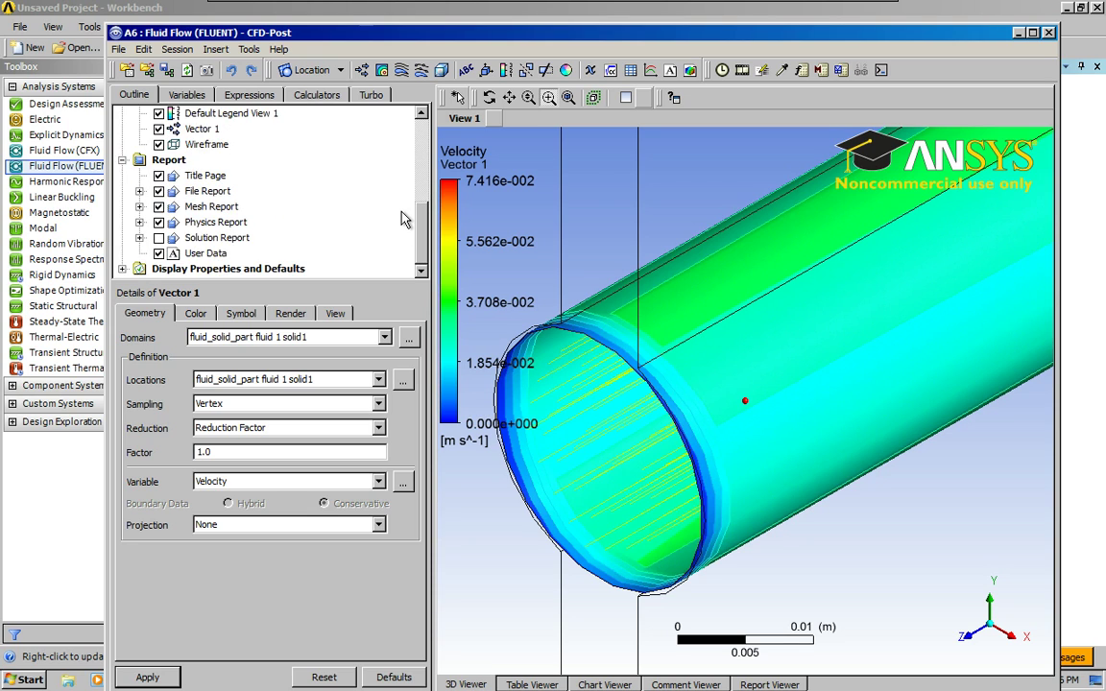
pyautogui.scroll(2, 399, 211)
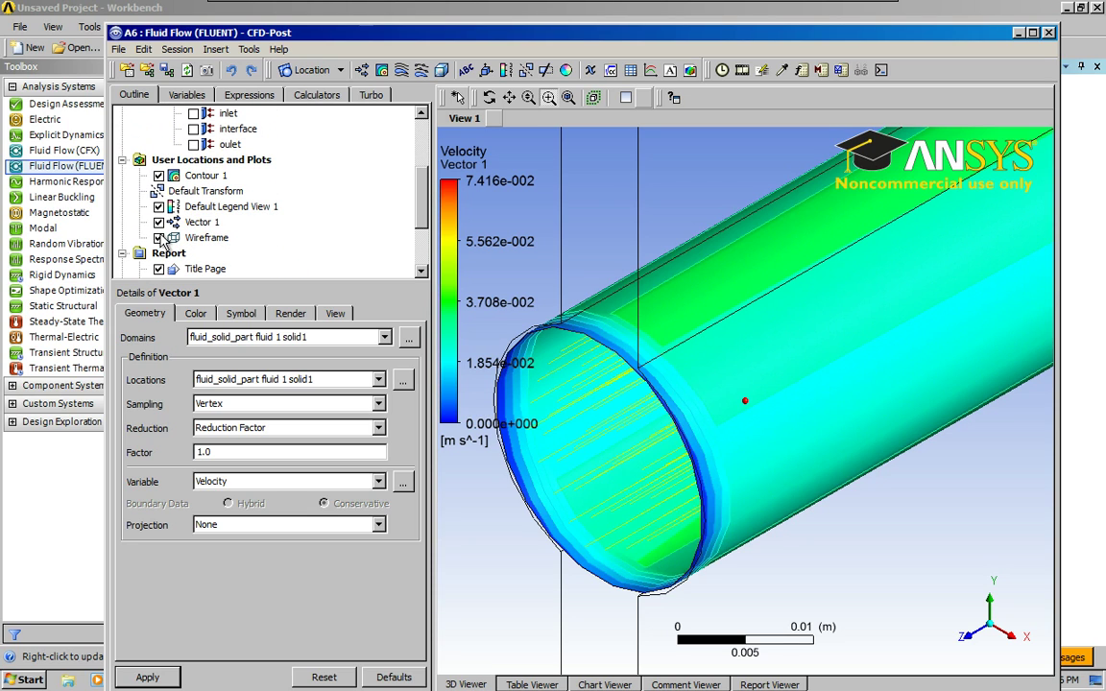
pyautogui.click(160, 238)
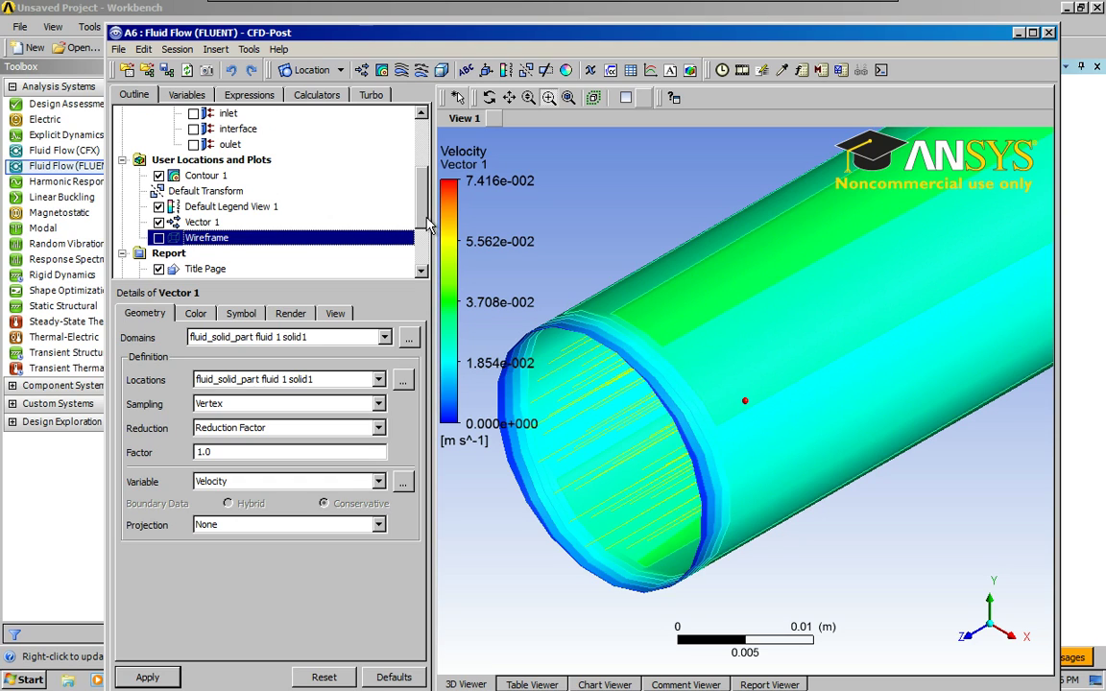
pyautogui.scroll(2, 422, 219)
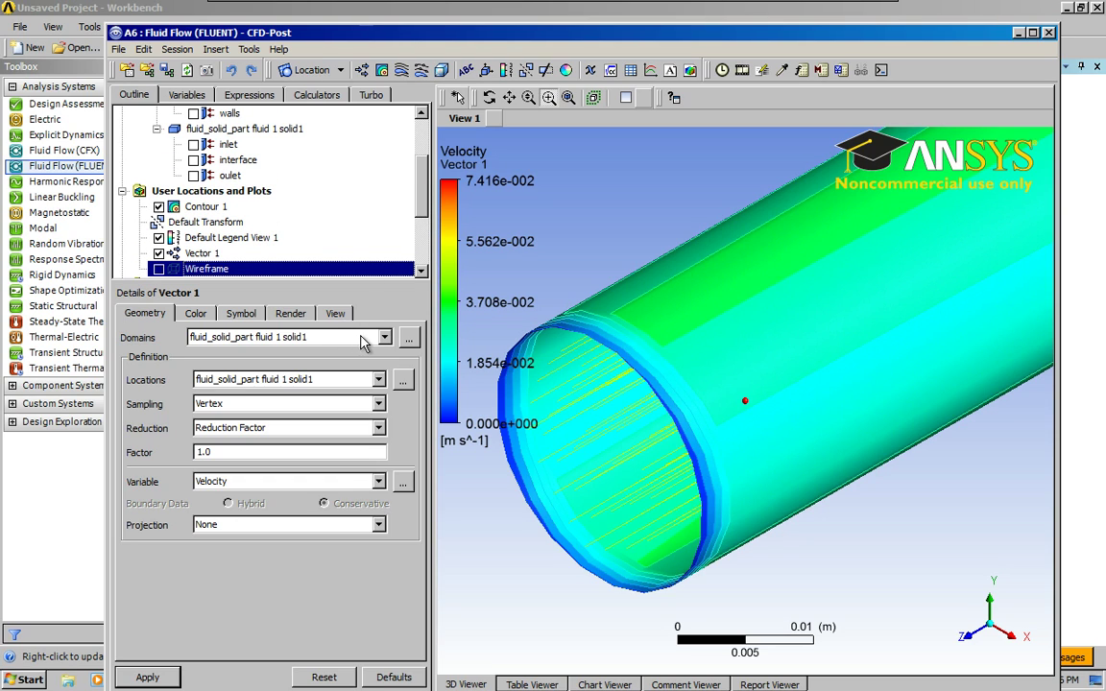
pyautogui.click(374, 380)
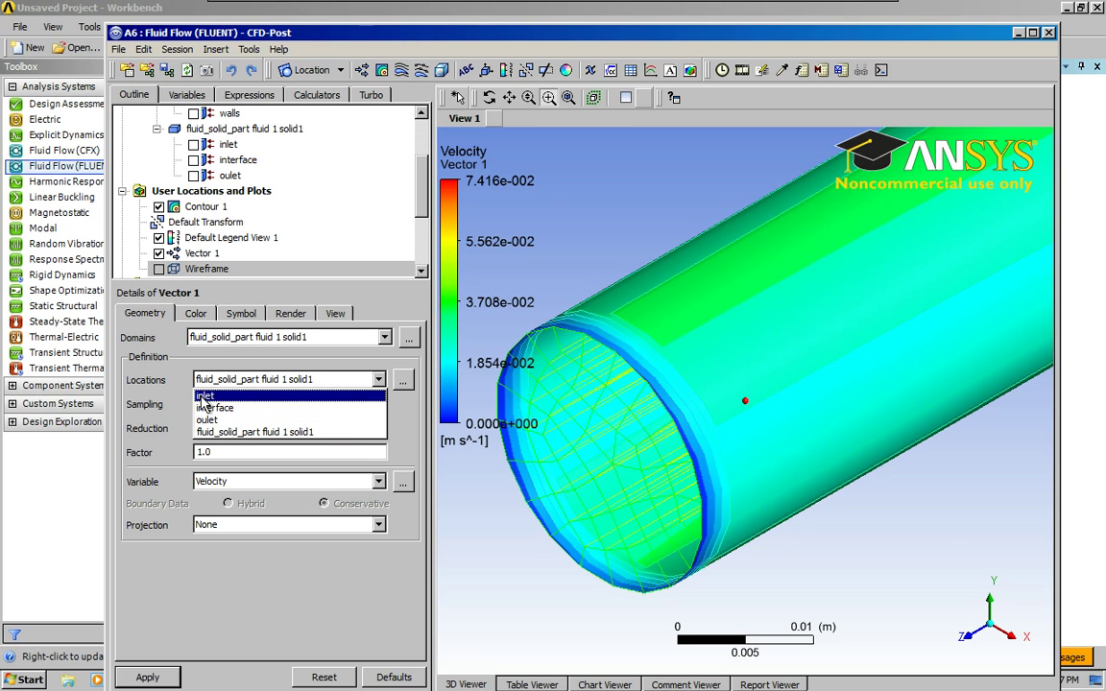
pyautogui.click(203, 398)
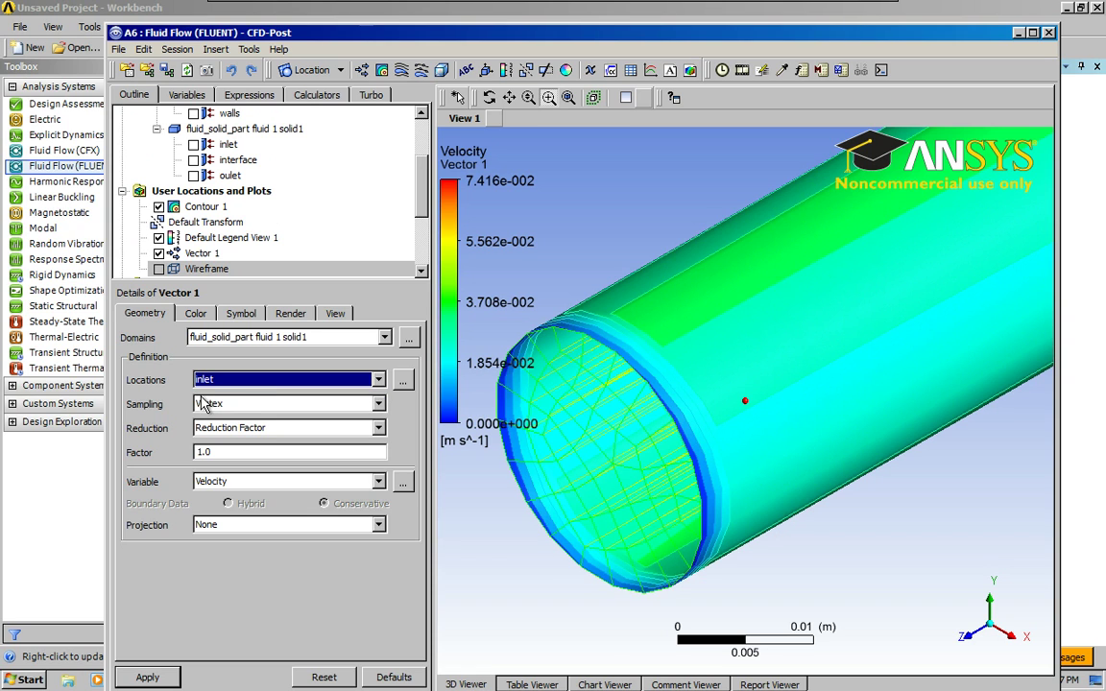
pyautogui.click(230, 384)
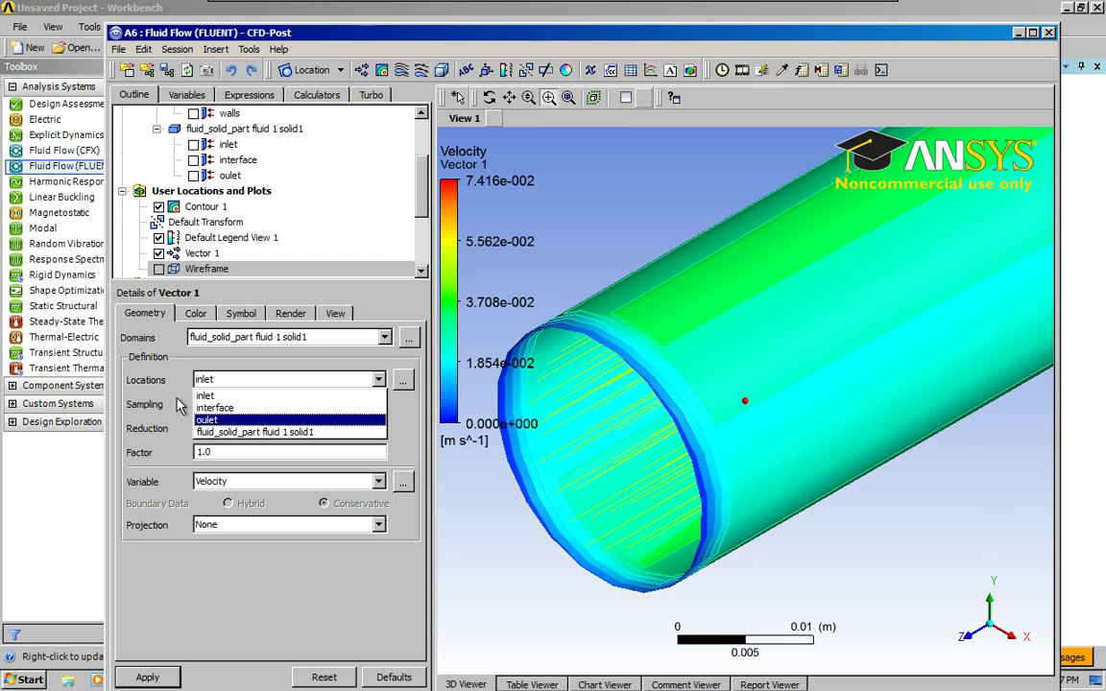
pyautogui.click(322, 382)
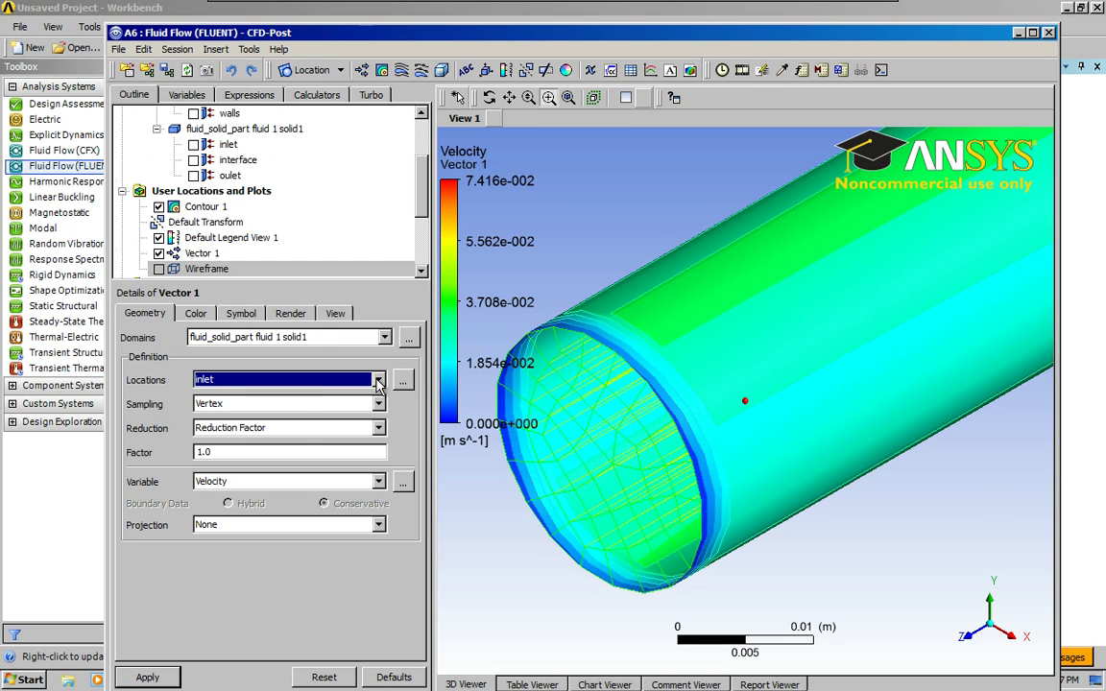
pyautogui.click(377, 383)
pyautogui.click(257, 431)
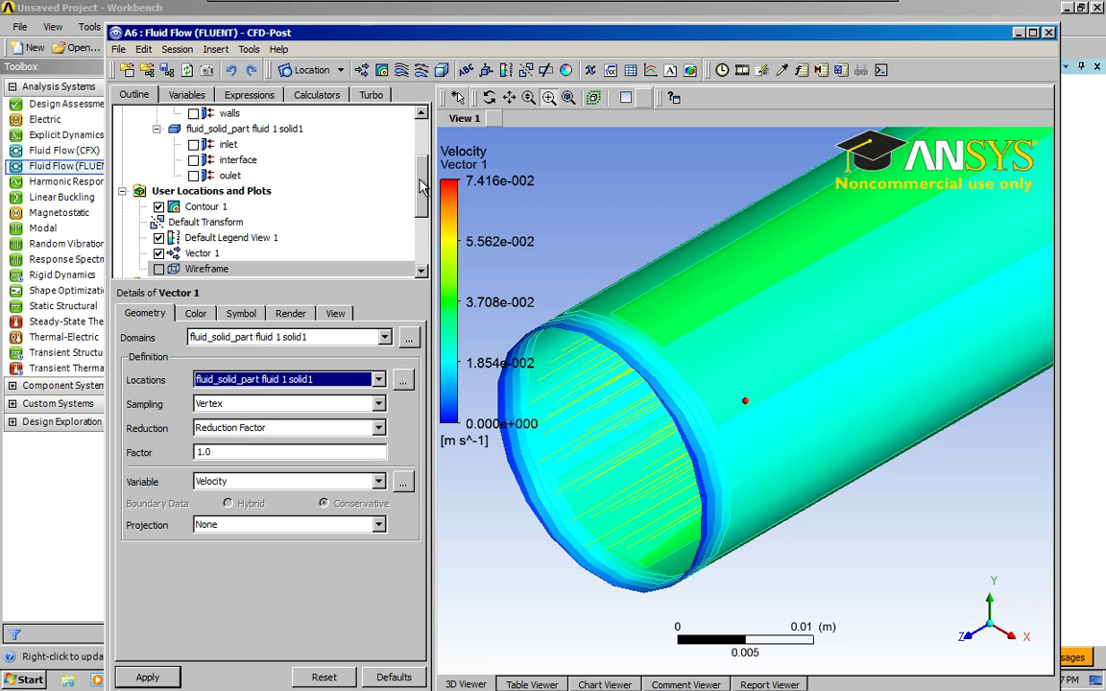
pyautogui.click(193, 160)
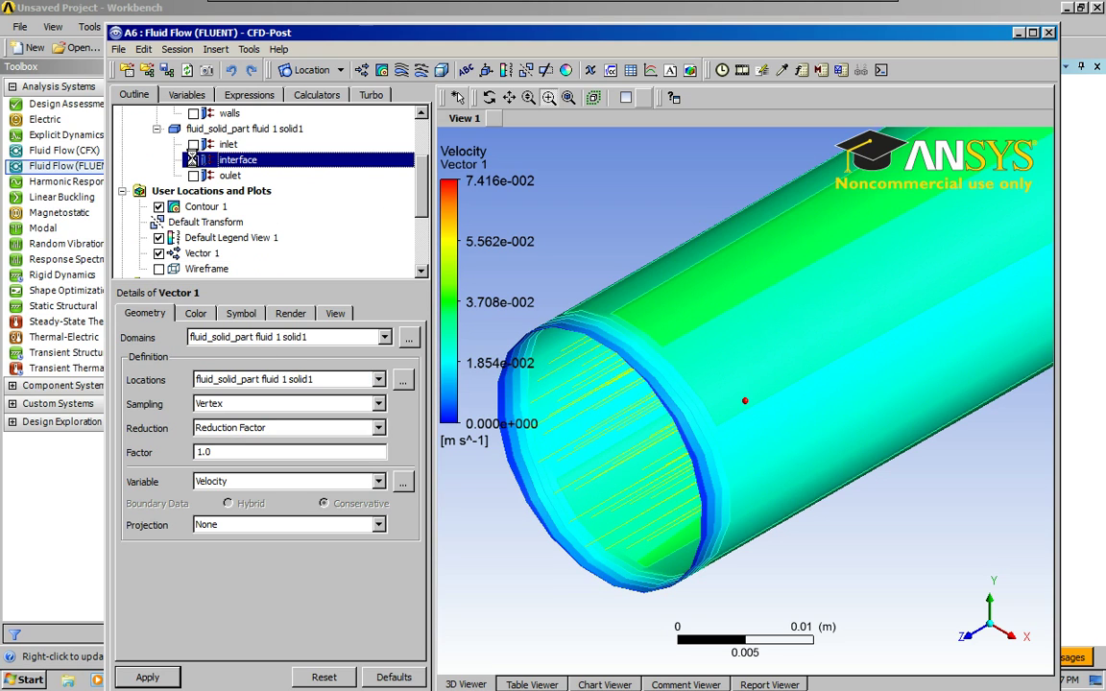
pyautogui.click(193, 160)
pyautogui.click(193, 161)
pyautogui.click(194, 175)
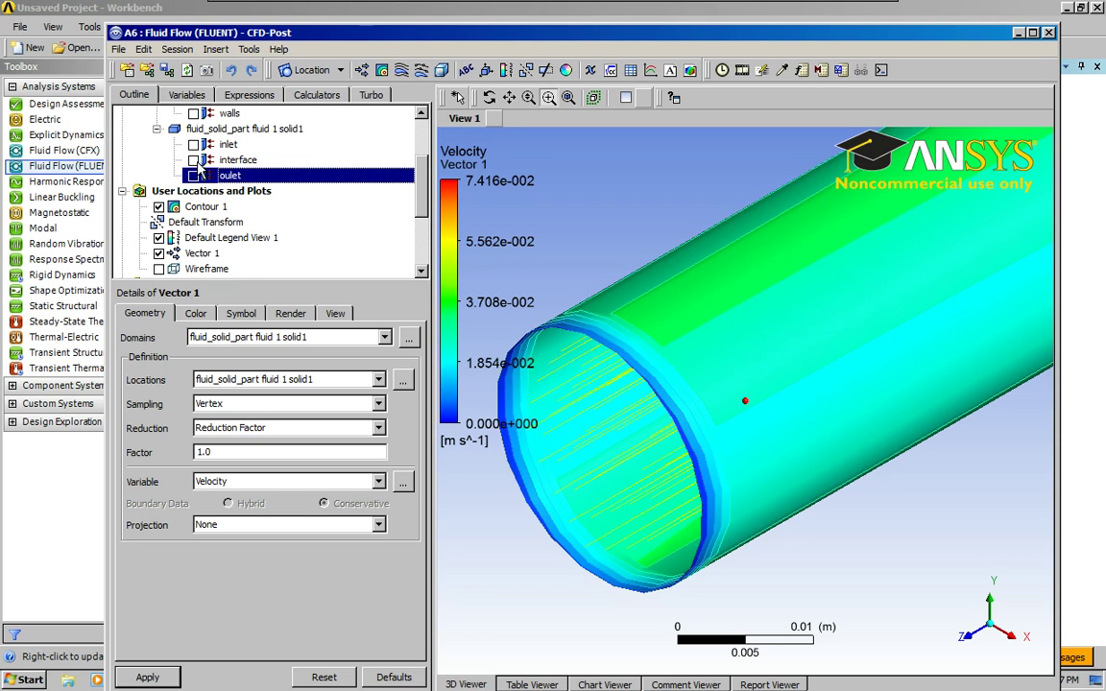
pyautogui.moveTo(420, 195); pyautogui.dragTo(415, 252)
pyautogui.scroll(5, 377, 229)
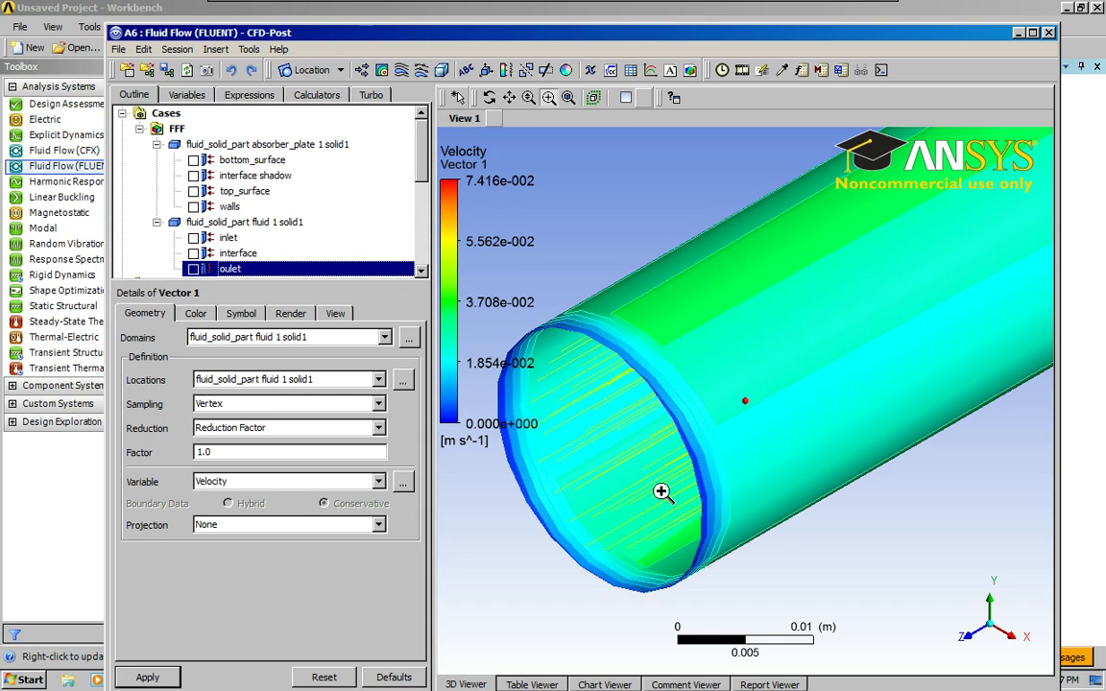
# Step: Examine the vectors inside the pipe's inlet end from another angle and review Vector 1's color, symbol, render and view settings
pyautogui.click(490, 98)
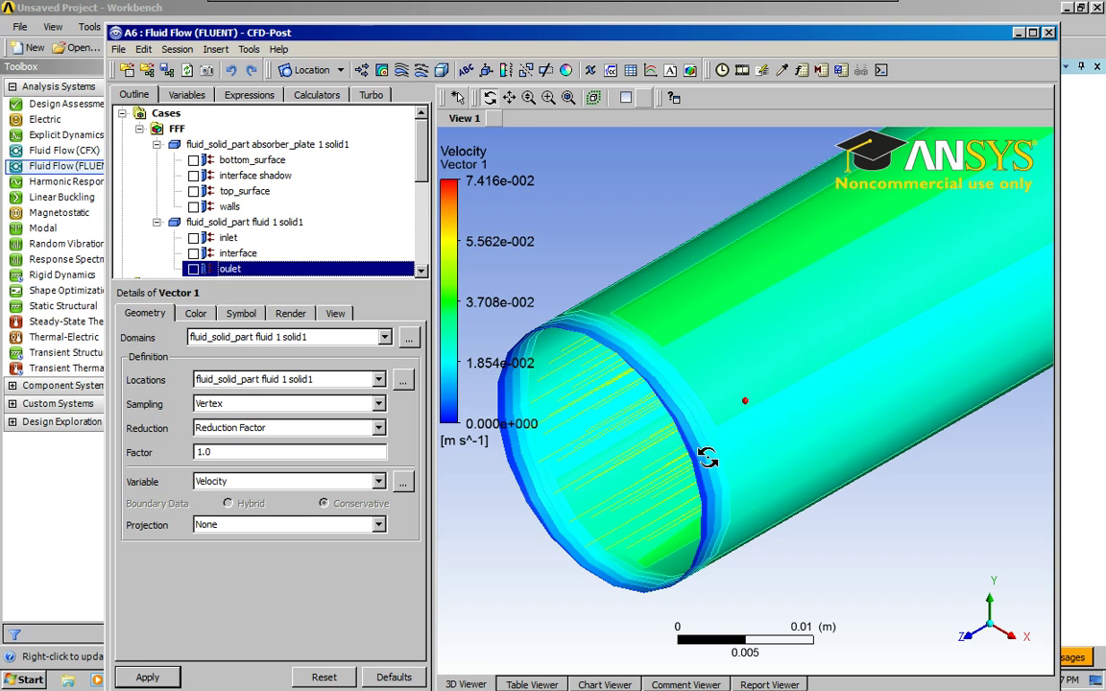
pyautogui.moveTo(736, 434); pyautogui.dragTo(667, 393)
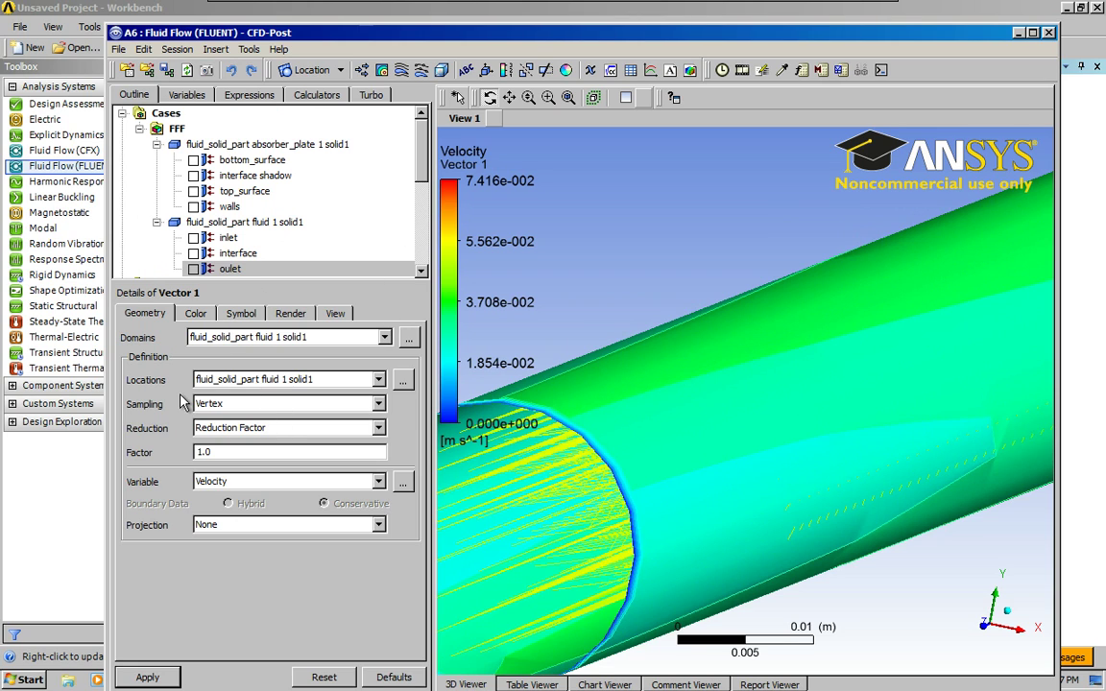
pyautogui.click(196, 314)
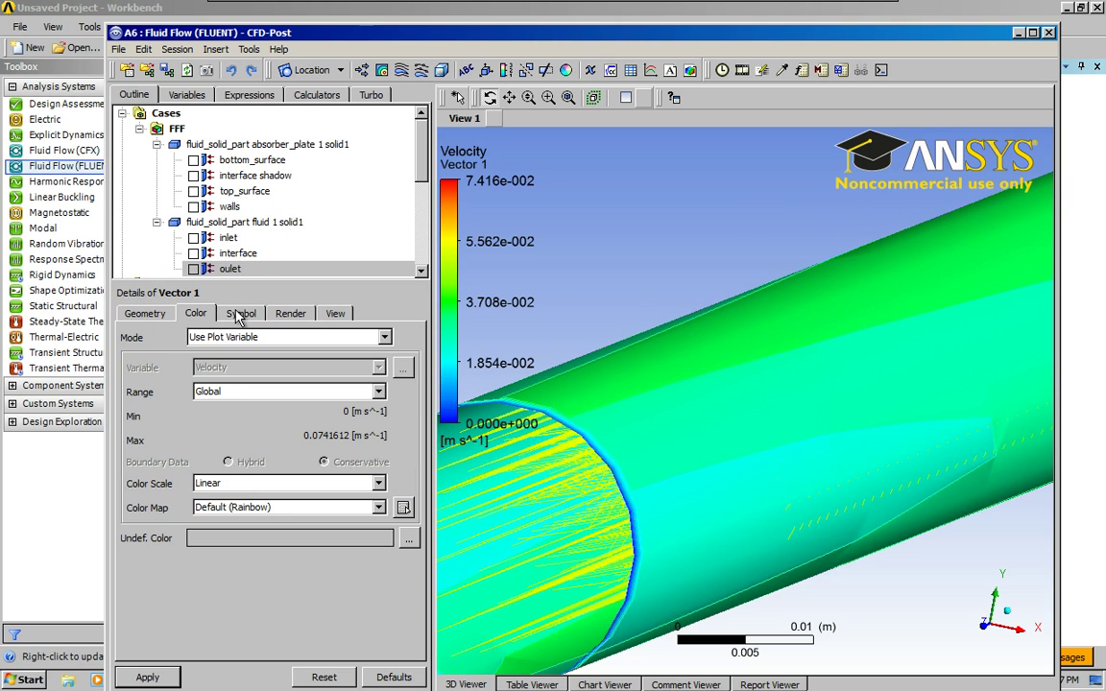
pyautogui.click(240, 315)
pyautogui.click(290, 314)
pyautogui.click(334, 315)
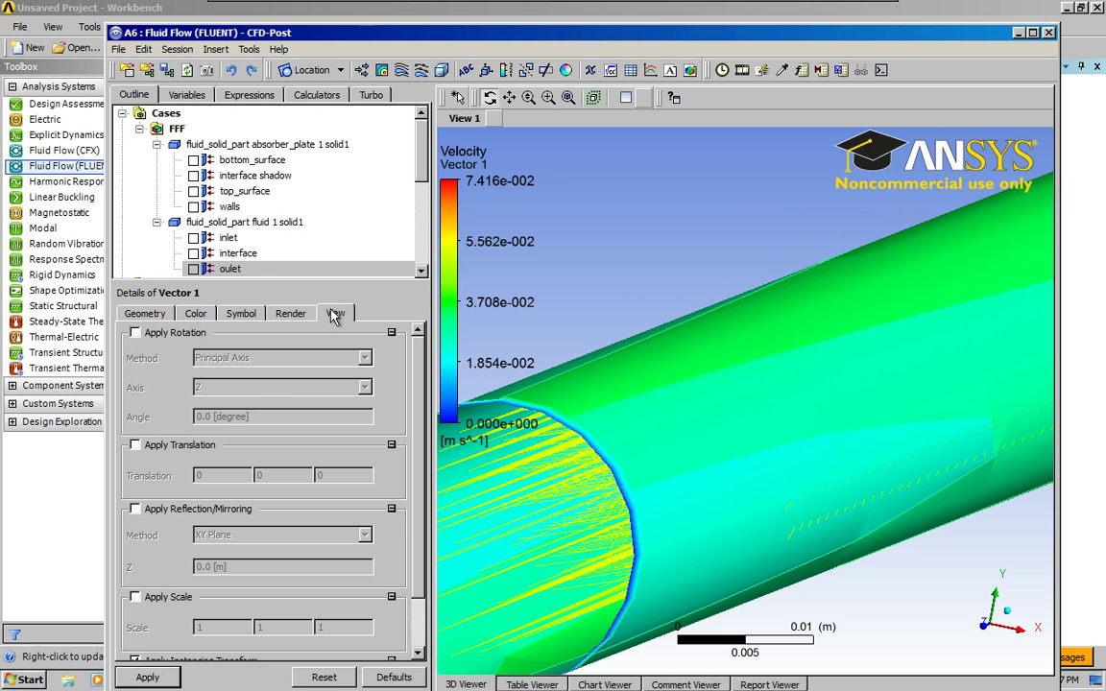
pyautogui.scroll(-2, 396, 420)
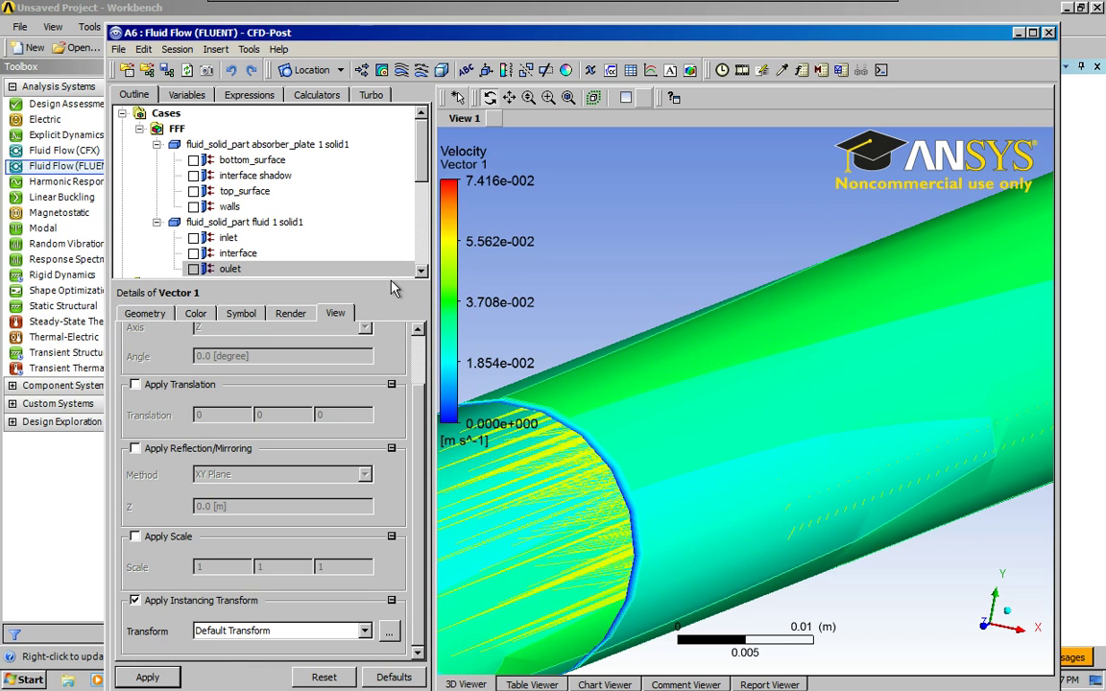
# Step: Hide Contour 1 so that only the velocity vectors are shown, and fit the whole pipe in view
pyautogui.moveTo(390, 278); pyautogui.dragTo(357, 361)
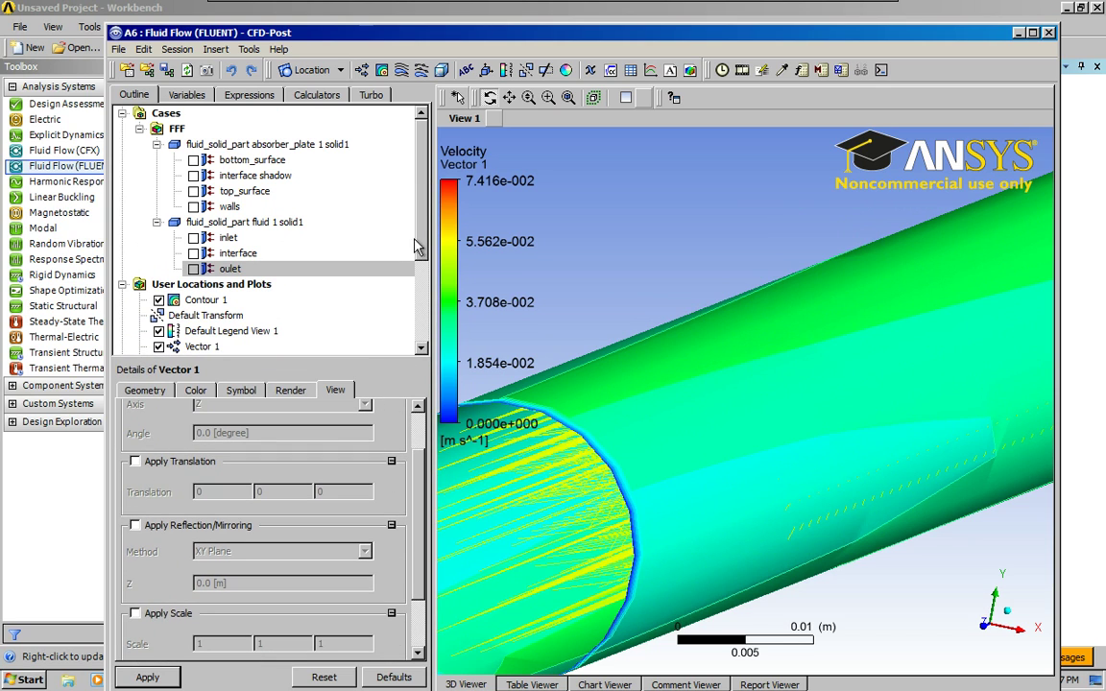
pyautogui.click(159, 300)
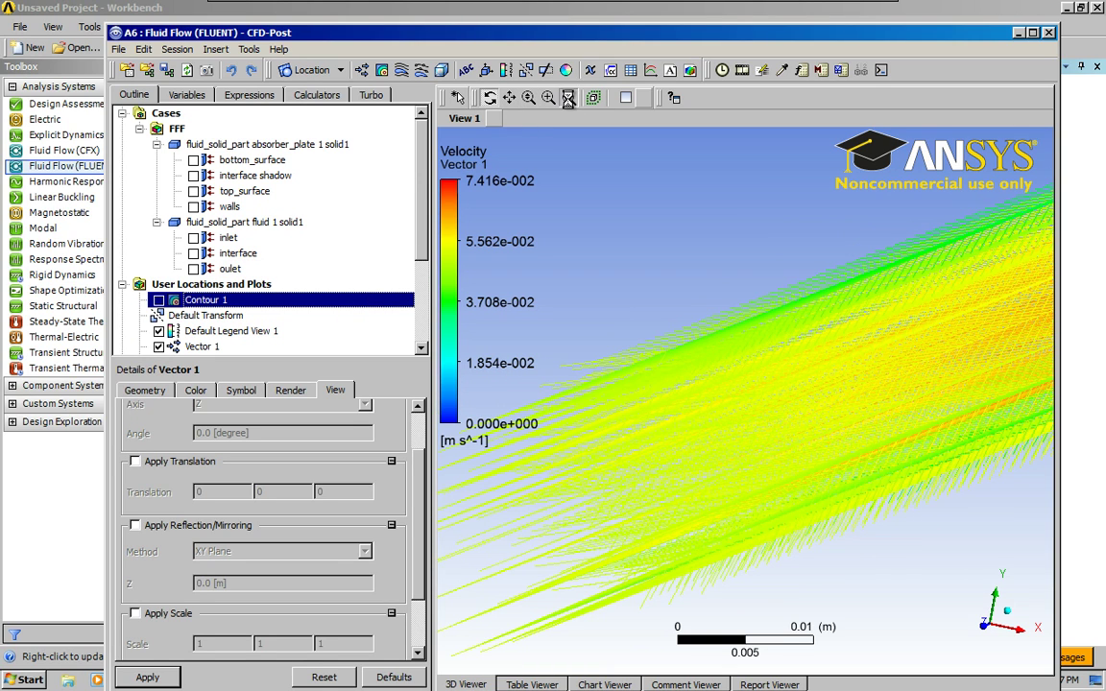
pyautogui.scroll(-5, 530, 168)
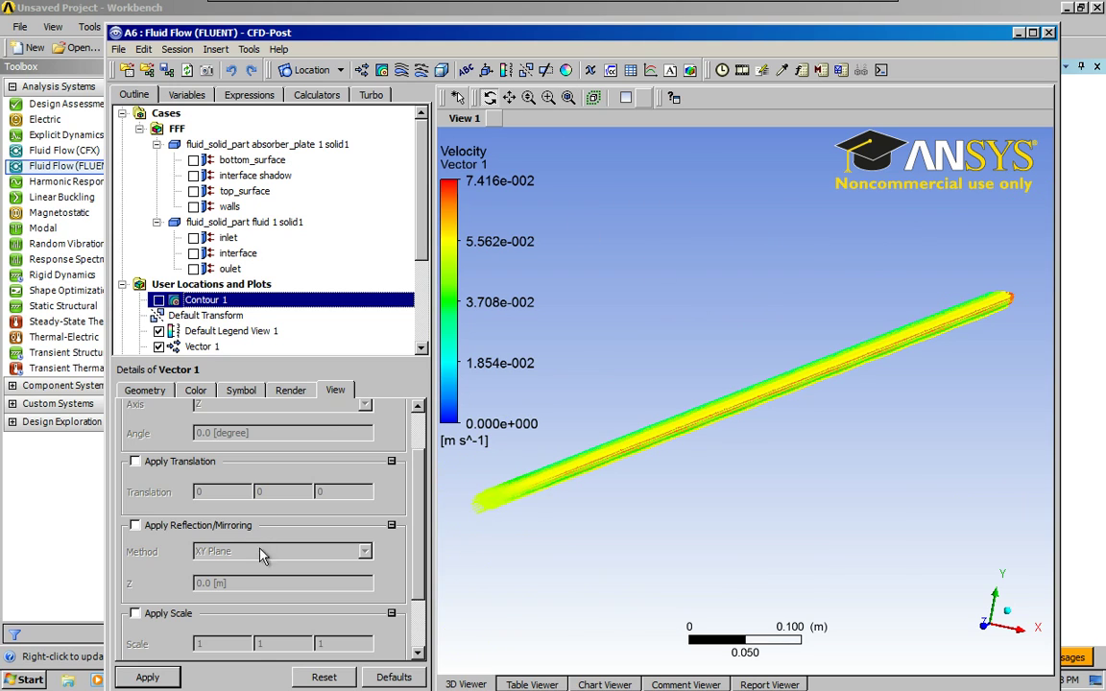
# Step: Set the reduction factor of Vector 1 to 10 and apply it to the vector plot
pyautogui.click(144, 390)
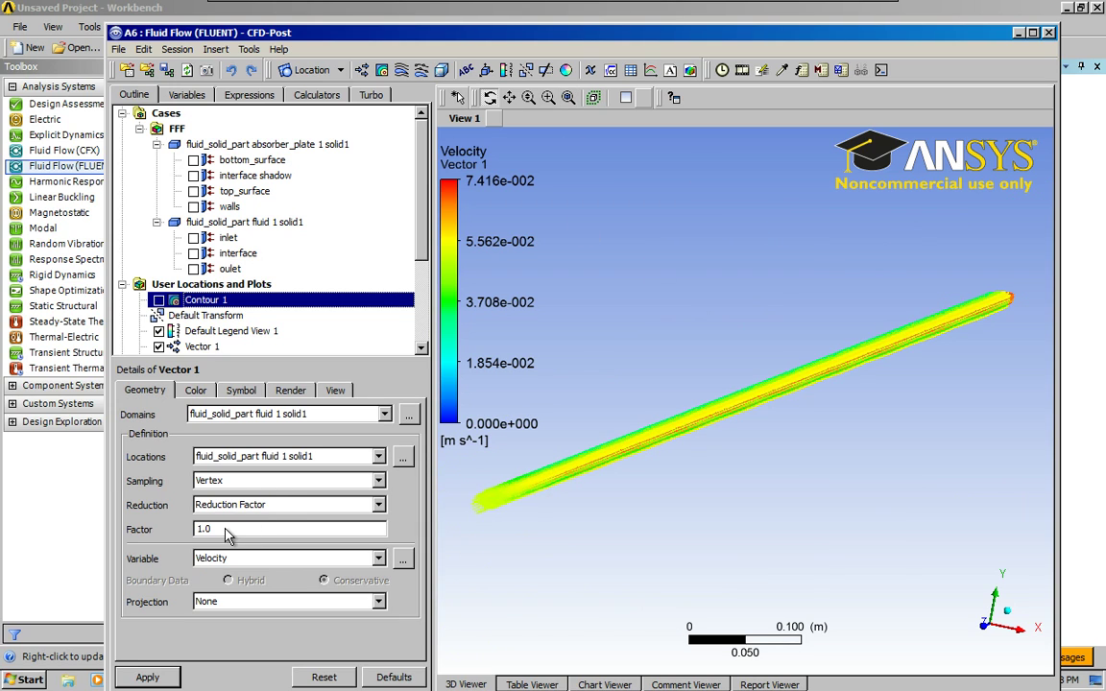
pyautogui.moveTo(230, 531); pyautogui.dragTo(165, 531)
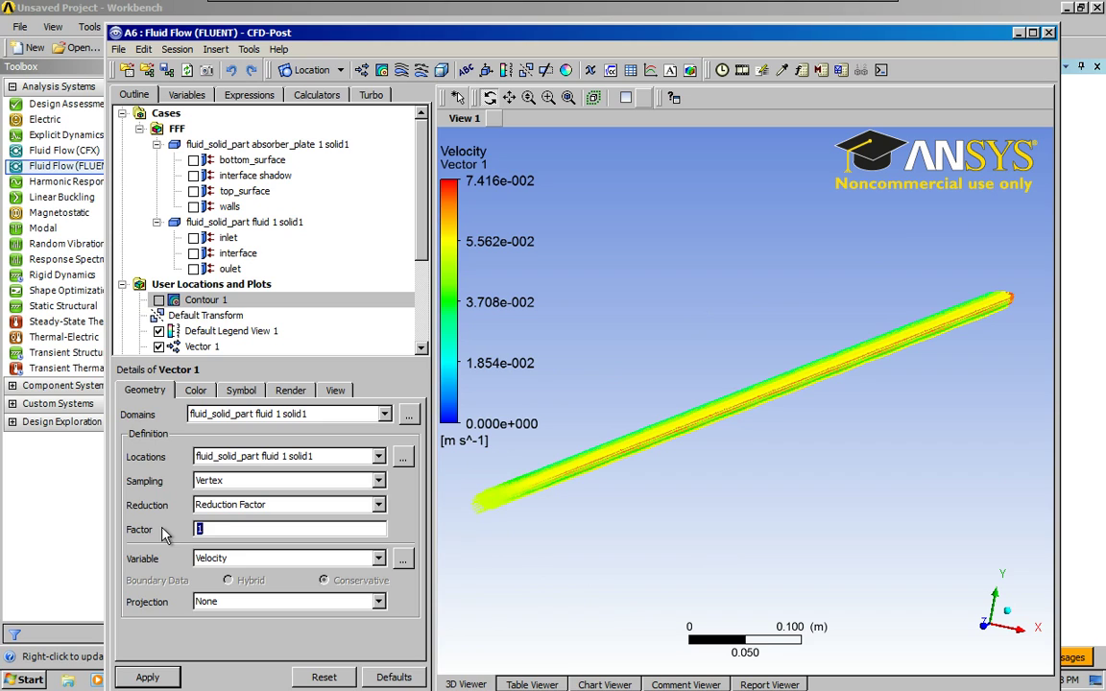
pyautogui.write('.1')
pyautogui.press('Left')
pyautogui.press('BackSpace')
pyautogui.moveTo(223, 536); pyautogui.dragTo(179, 535)
pyautogui.write('10')
pyautogui.click(145, 672)
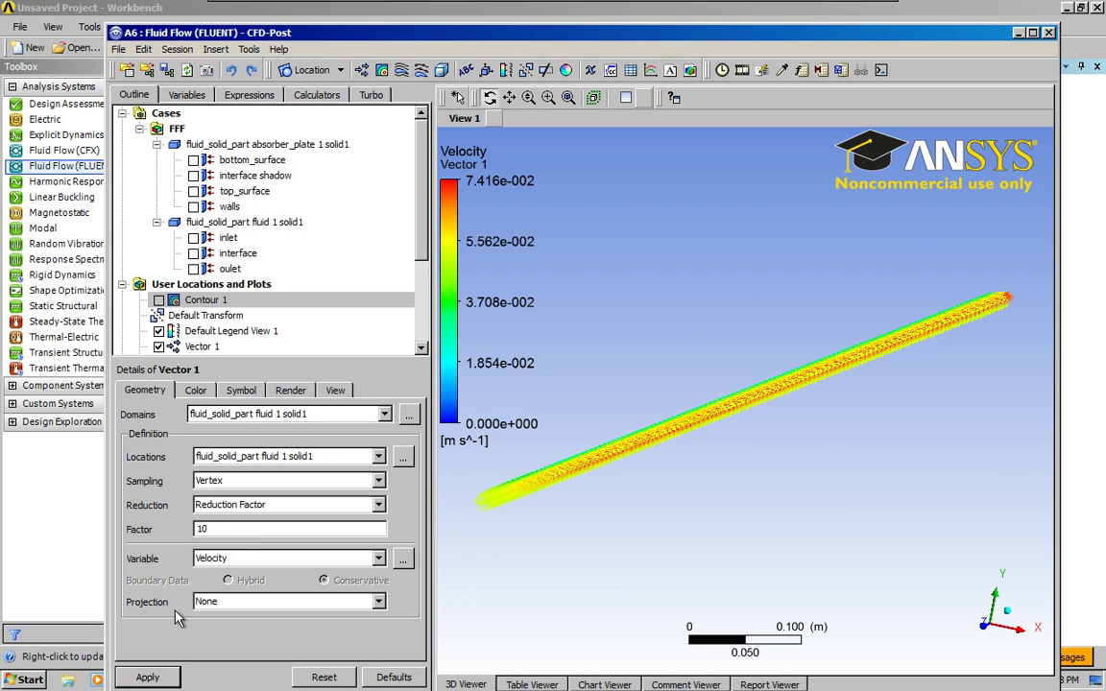
# Step: Set the reduction factor of Vector 1 to 20, apply it, and examine the vectors up close along the pipe
pyautogui.moveTo(217, 532); pyautogui.dragTo(179, 535)
pyautogui.click(147, 676)
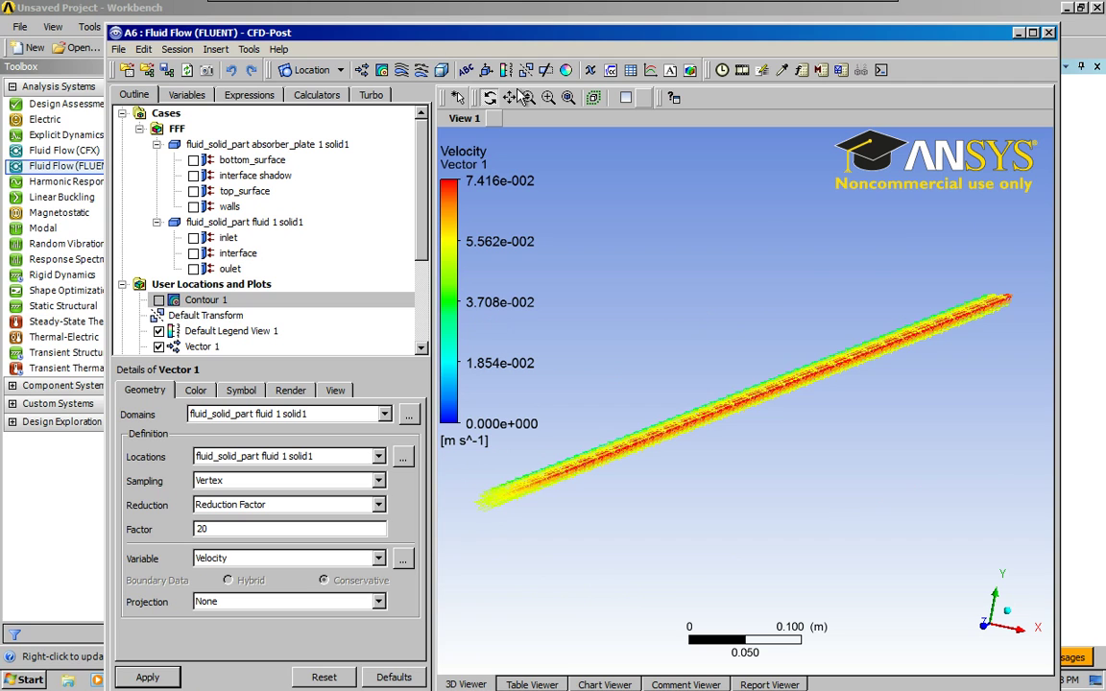
pyautogui.click(549, 97)
pyautogui.moveTo(652, 498); pyautogui.dragTo(504, 382)
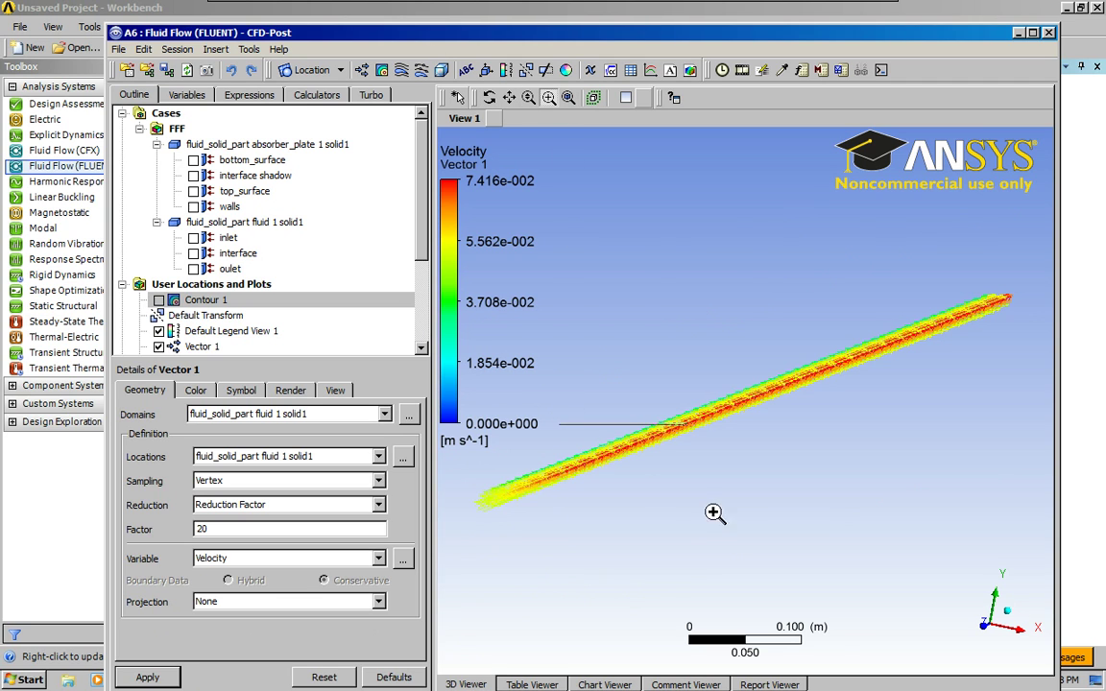
pyautogui.moveTo(545, 248); pyautogui.dragTo(790, 371)
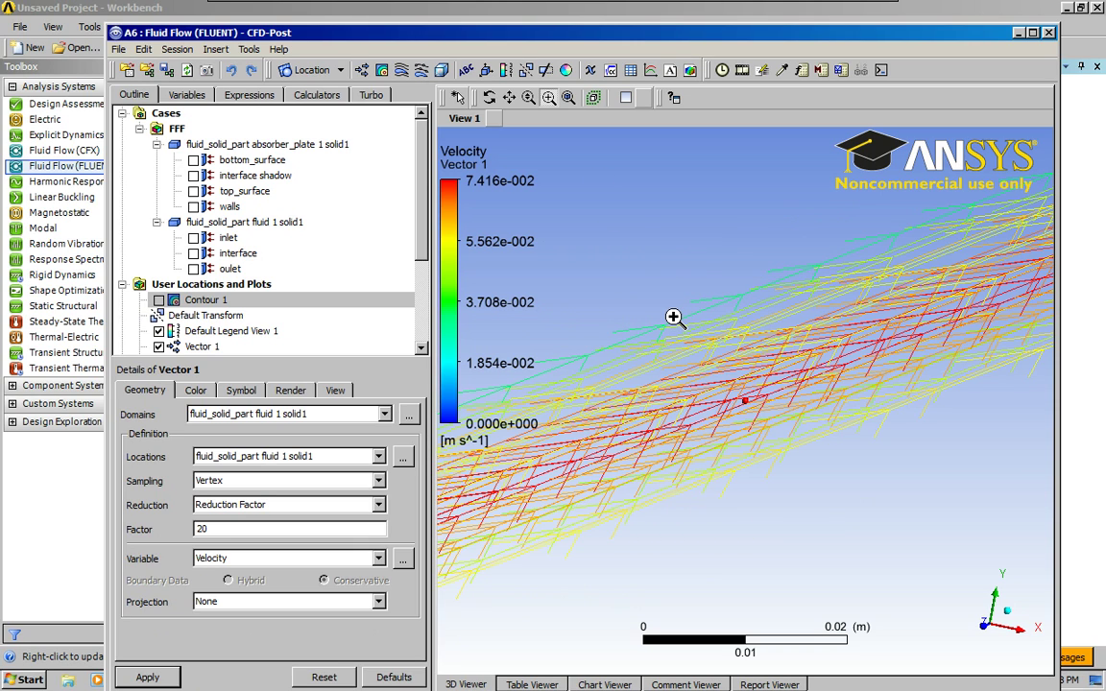
# Step: Insert a volume rendering with the default name and review its geometry and transparency settings
pyautogui.click(441, 73)
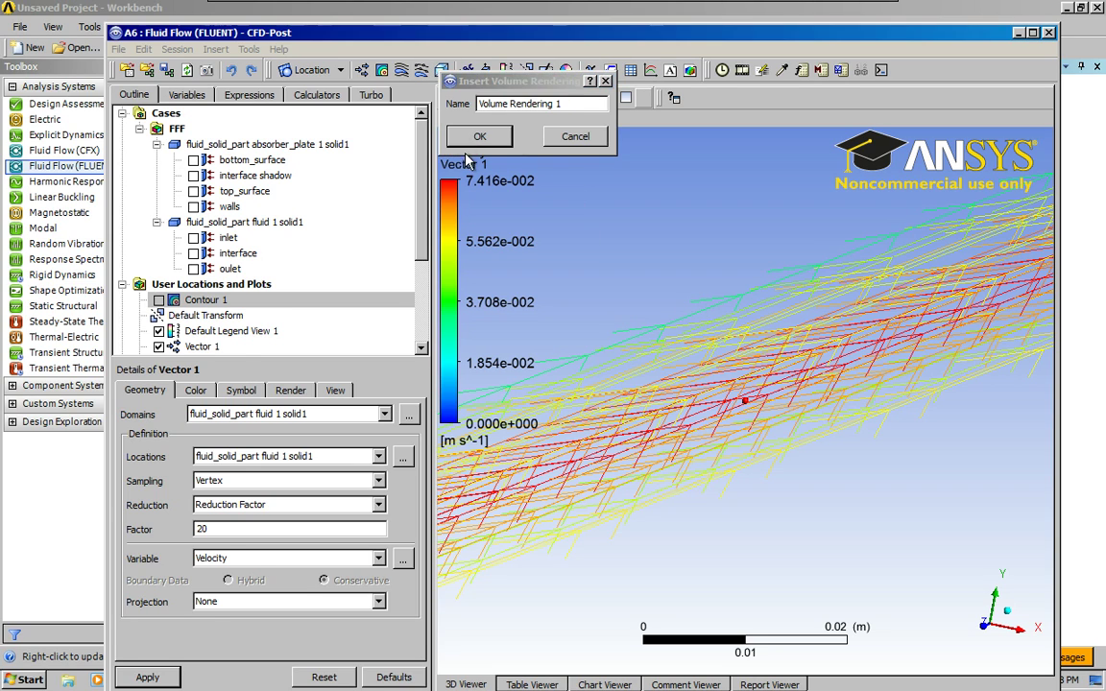
pyautogui.click(472, 138)
pyautogui.moveTo(419, 240); pyautogui.dragTo(423, 314)
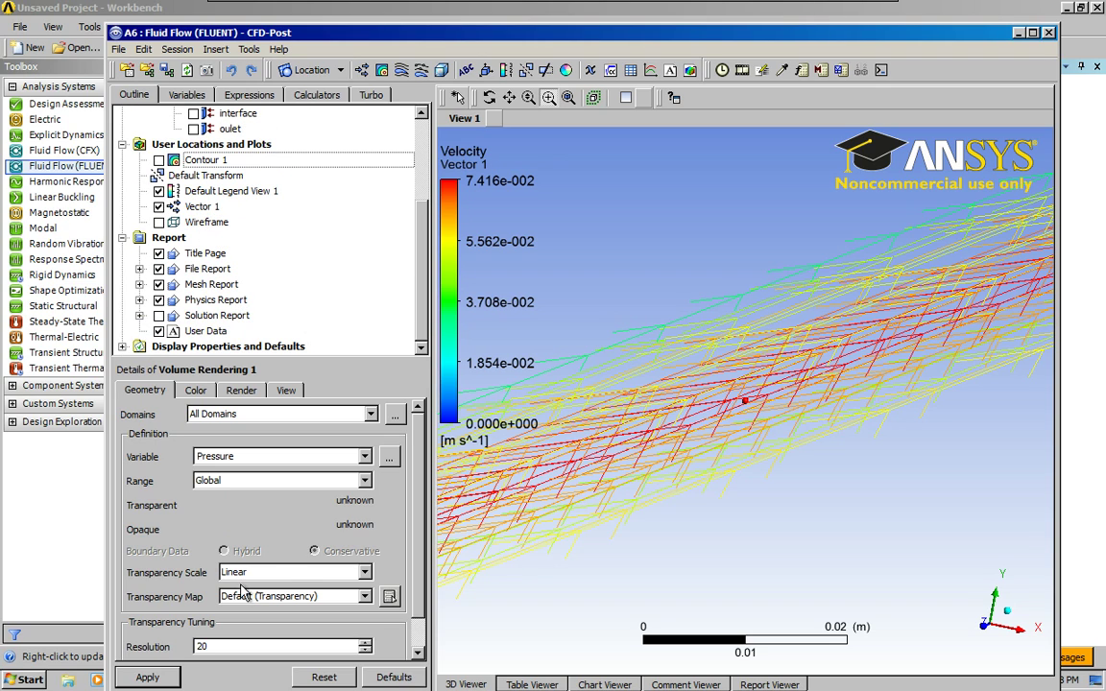
pyautogui.scroll(-1, 384, 519)
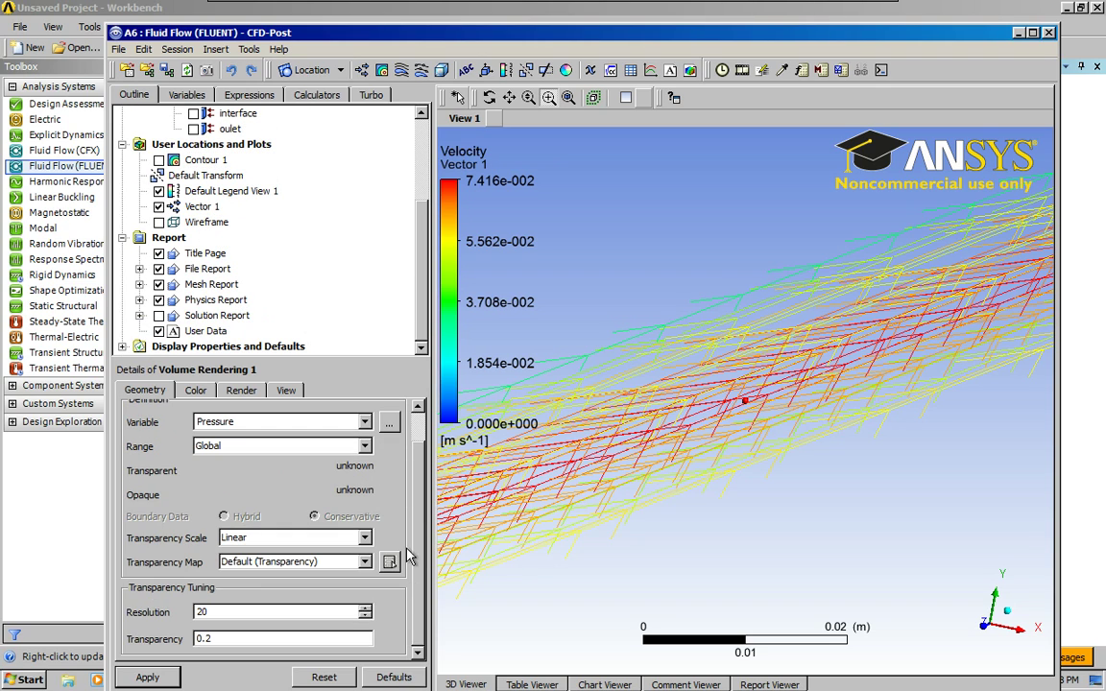
pyautogui.scroll(1, 372, 481)
# Step: Set the volume rendering's domain to fluid_solid_part absorber_plate 1 solid1 and its variable to Temperature
pyautogui.click(355, 414)
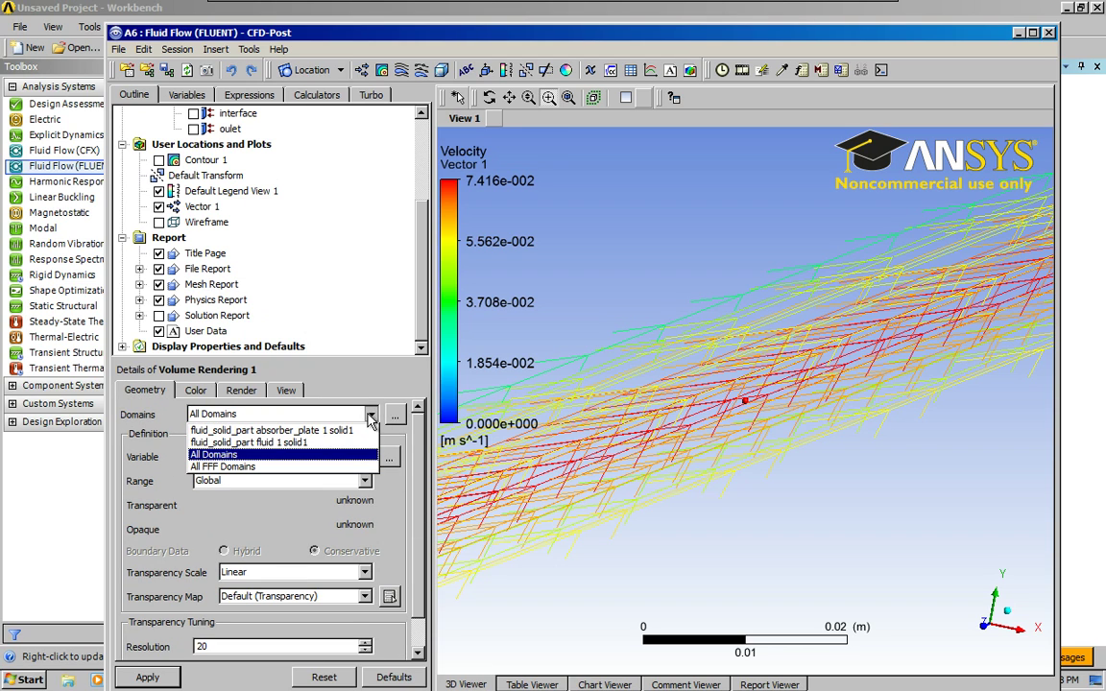
pyautogui.click(313, 431)
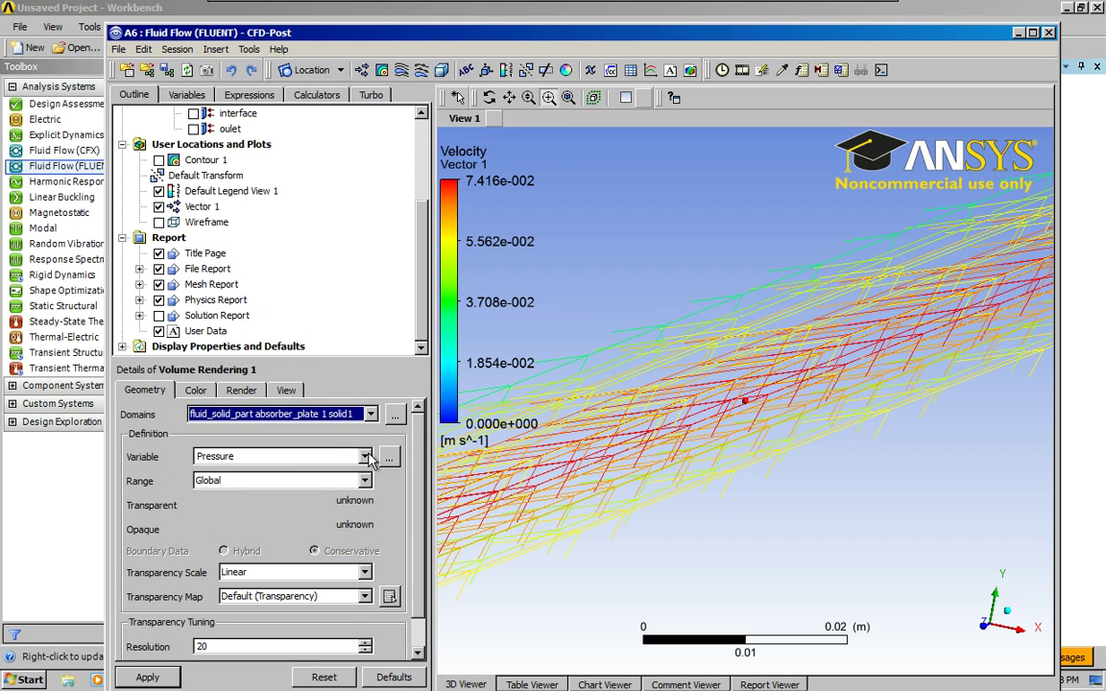
pyautogui.click(326, 456)
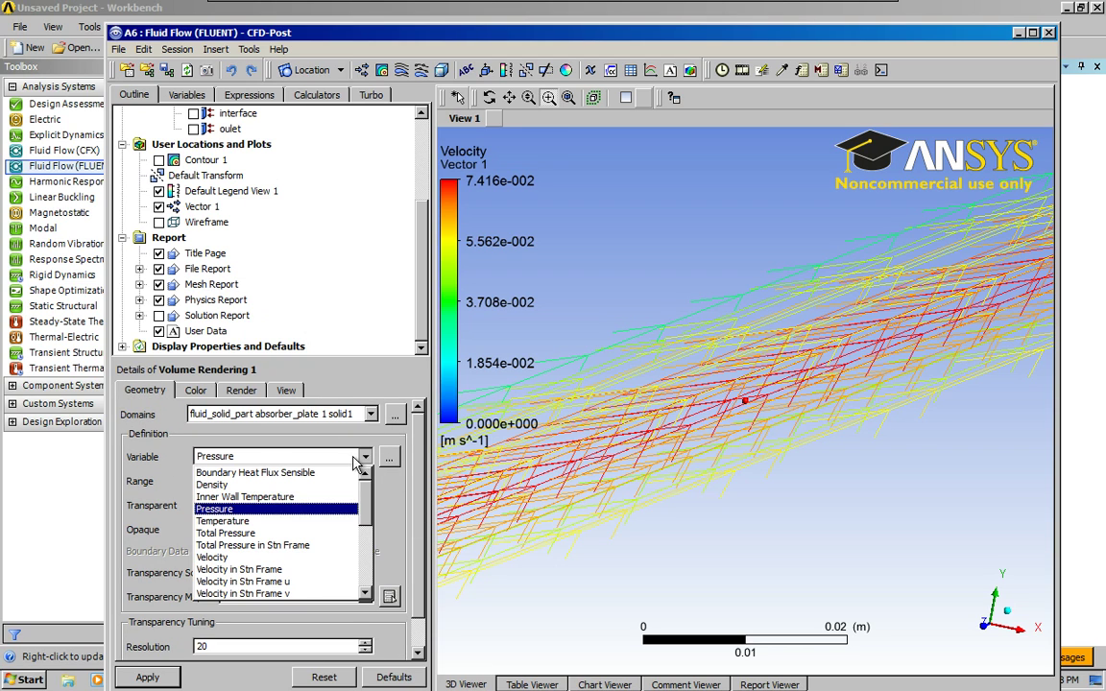
pyautogui.click(265, 520)
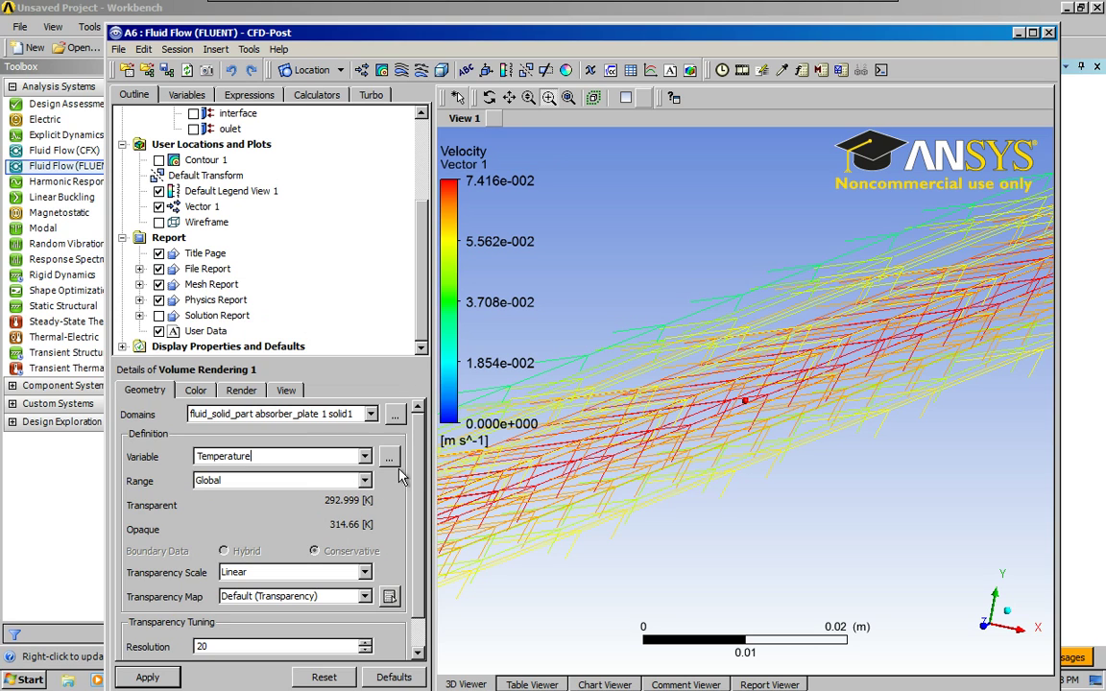
# Step: Apply the temperature volume rendering to the absorber plate and hide Vector 1
pyautogui.scroll(-1, 415, 488)
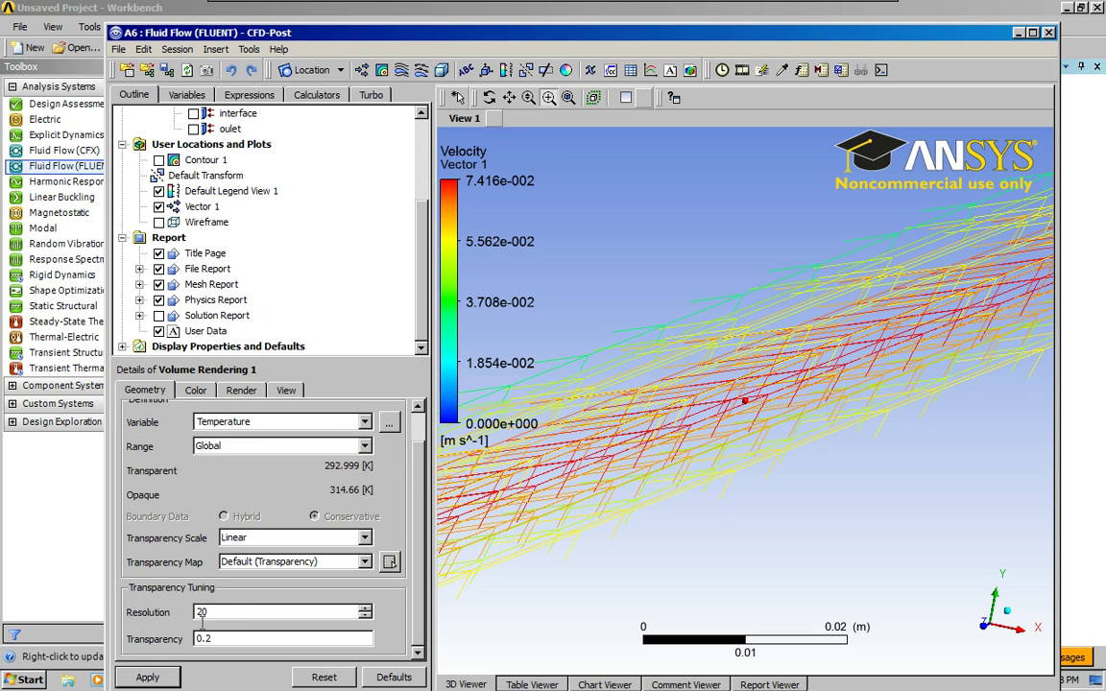
pyautogui.click(147, 678)
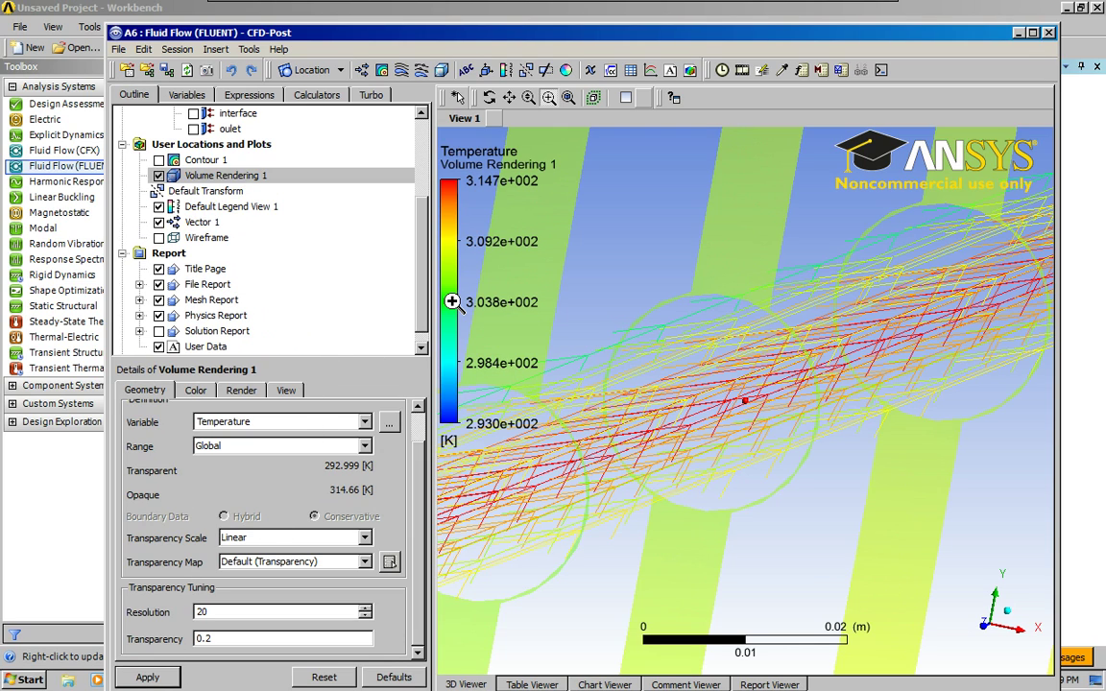
pyautogui.click(551, 101)
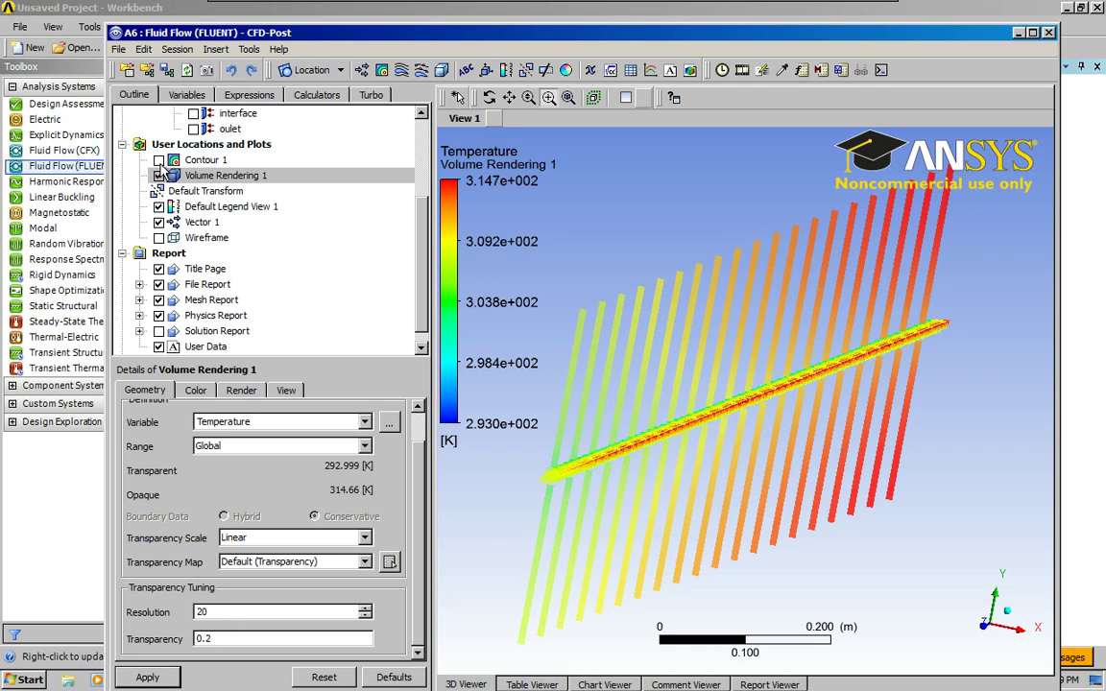
pyautogui.click(159, 222)
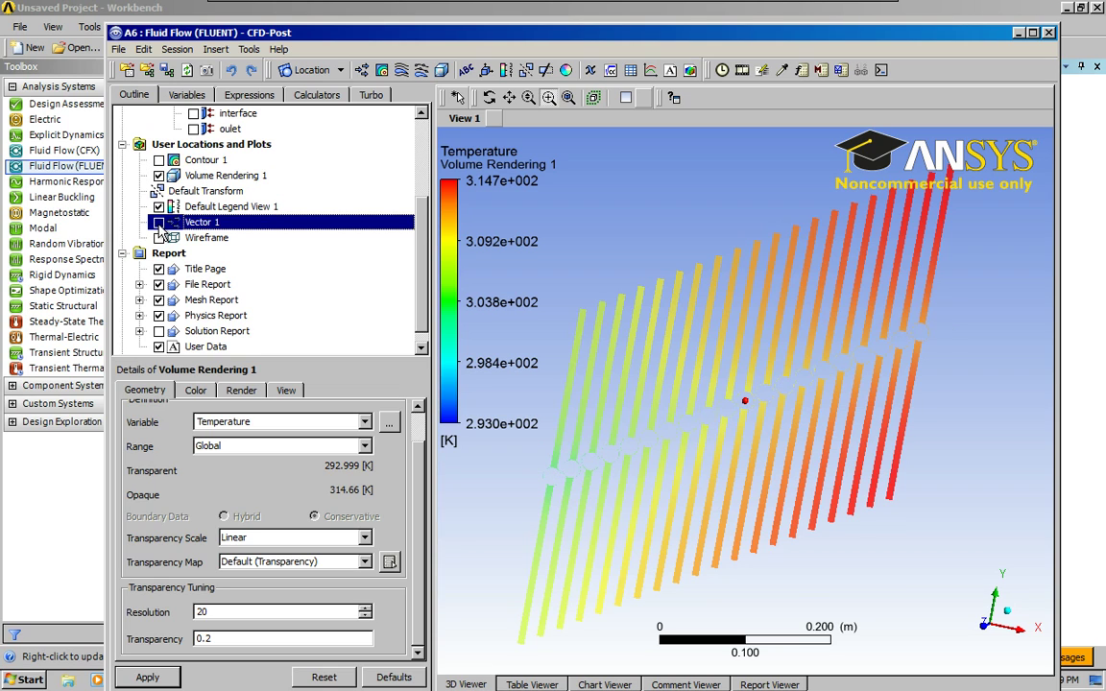
# Step: Show the absorber plate's top_surface, interface shadow, walls and bottom_surface boundaries together with the volume rendering
pyautogui.scroll(3, 377, 248)
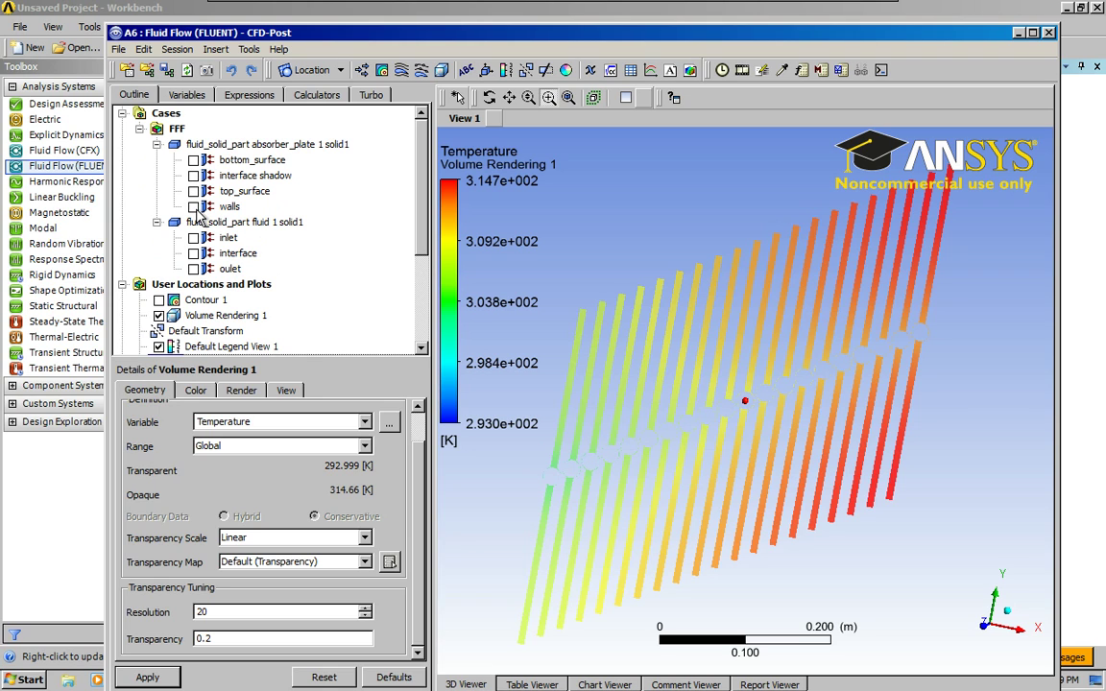
pyautogui.click(192, 191)
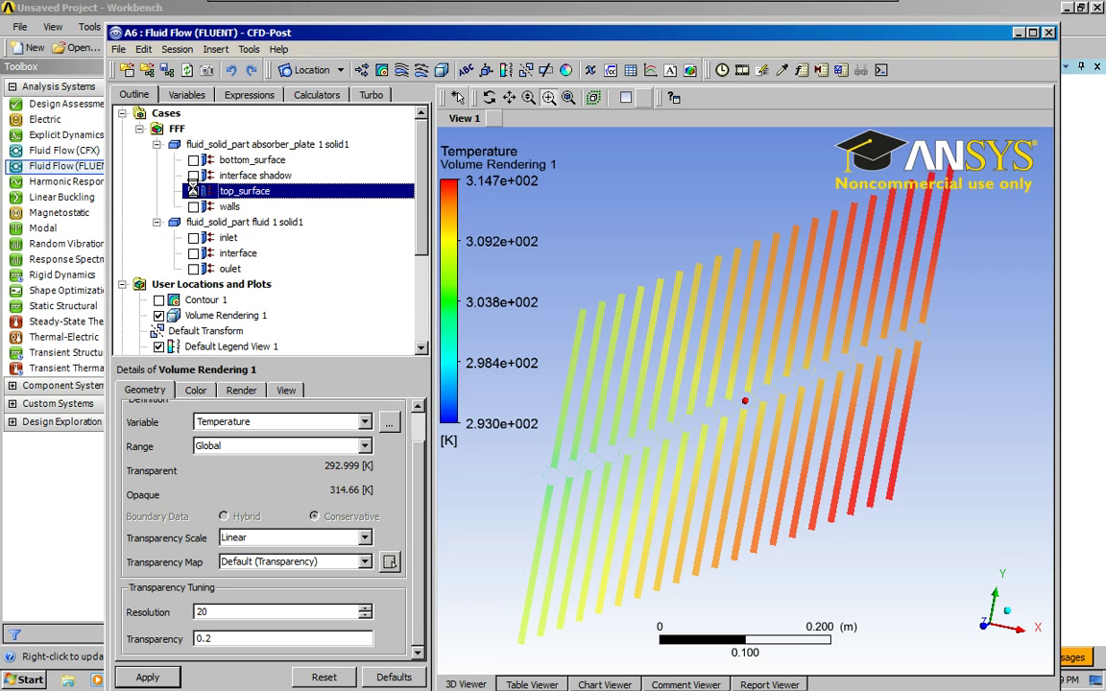
pyautogui.click(194, 190)
pyautogui.click(195, 175)
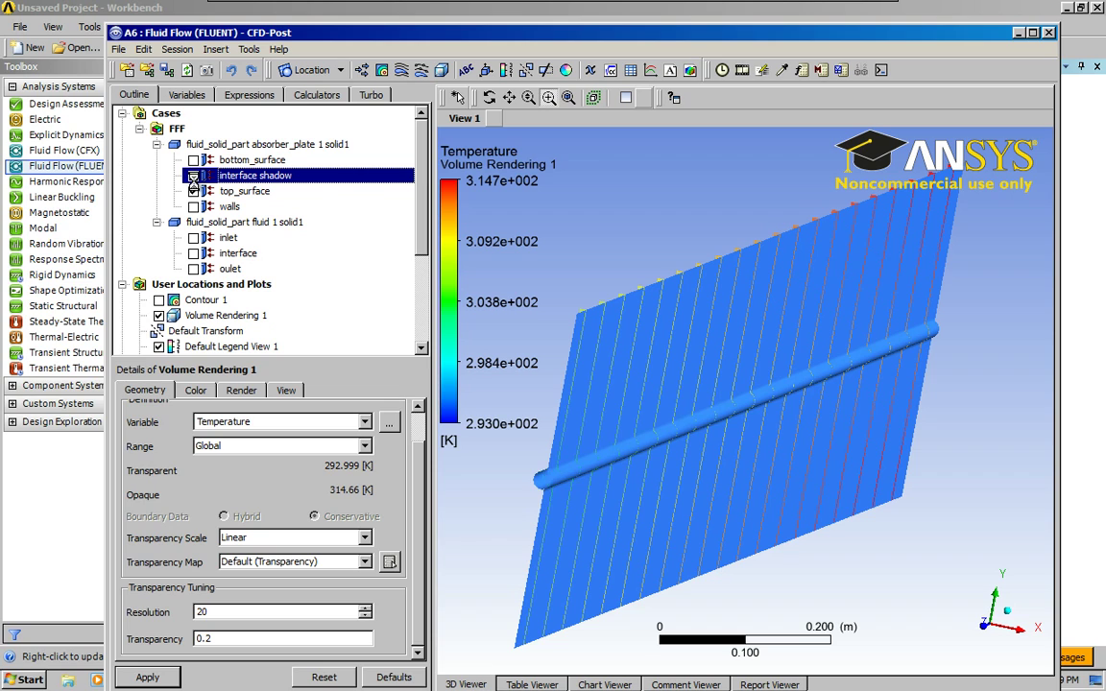
pyautogui.click(194, 207)
pyautogui.click(195, 175)
pyautogui.click(194, 159)
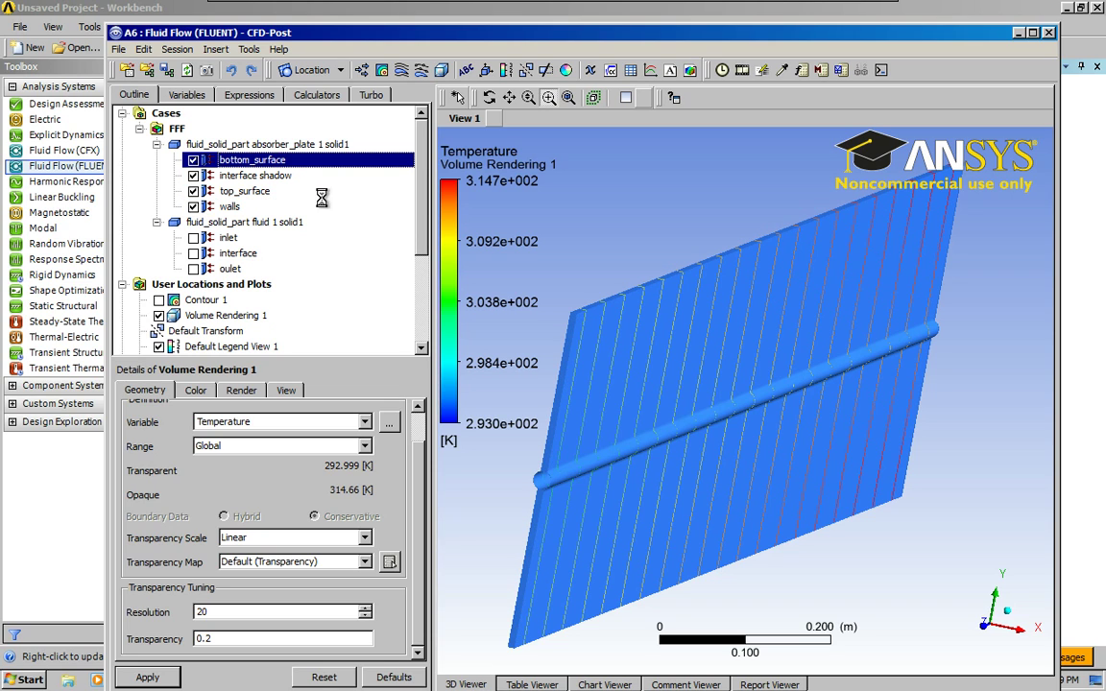
# Step: Set the volume rendering's resolution to 100, and hide bottom_surface, interface shadow and top_surface so only the plate's walls stay shown
pyautogui.moveTo(420, 216); pyautogui.dragTo(420, 285)
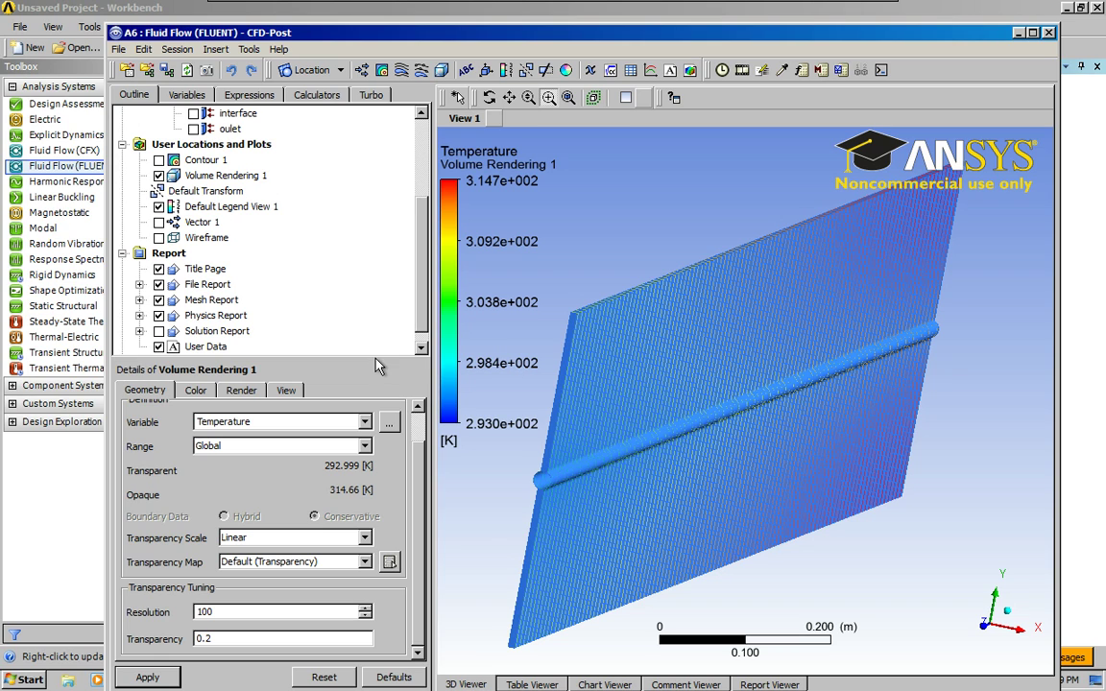
pyautogui.moveTo(425, 294); pyautogui.dragTo(425, 158)
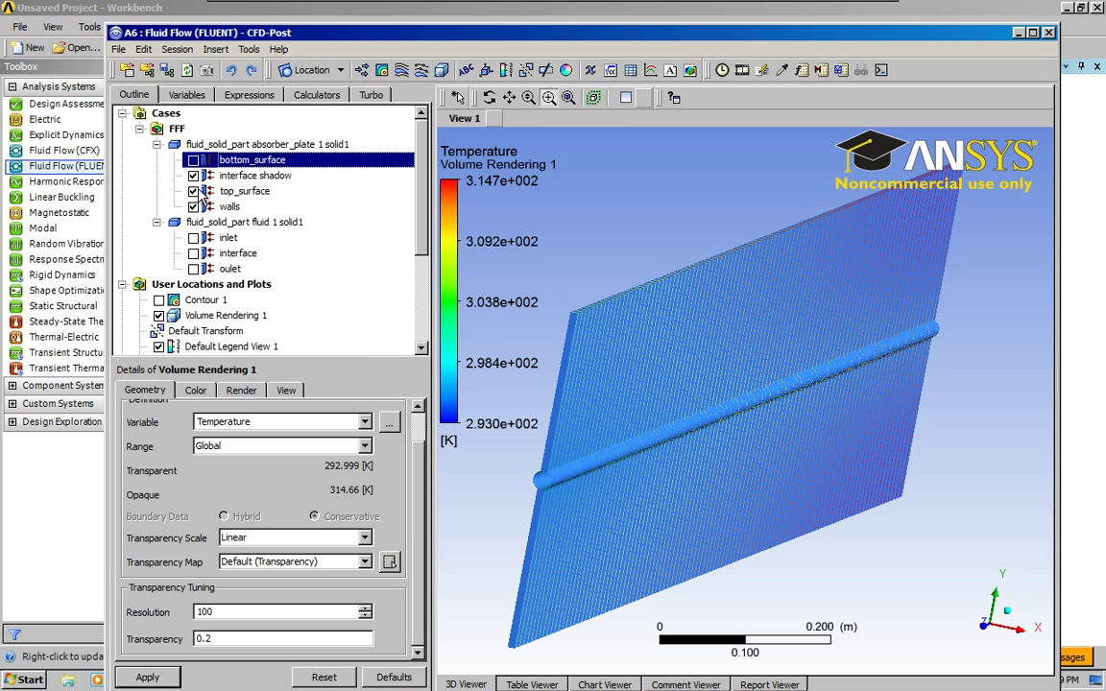
pyautogui.press('Down')
pyautogui.press('Down')
pyautogui.click(193, 191)
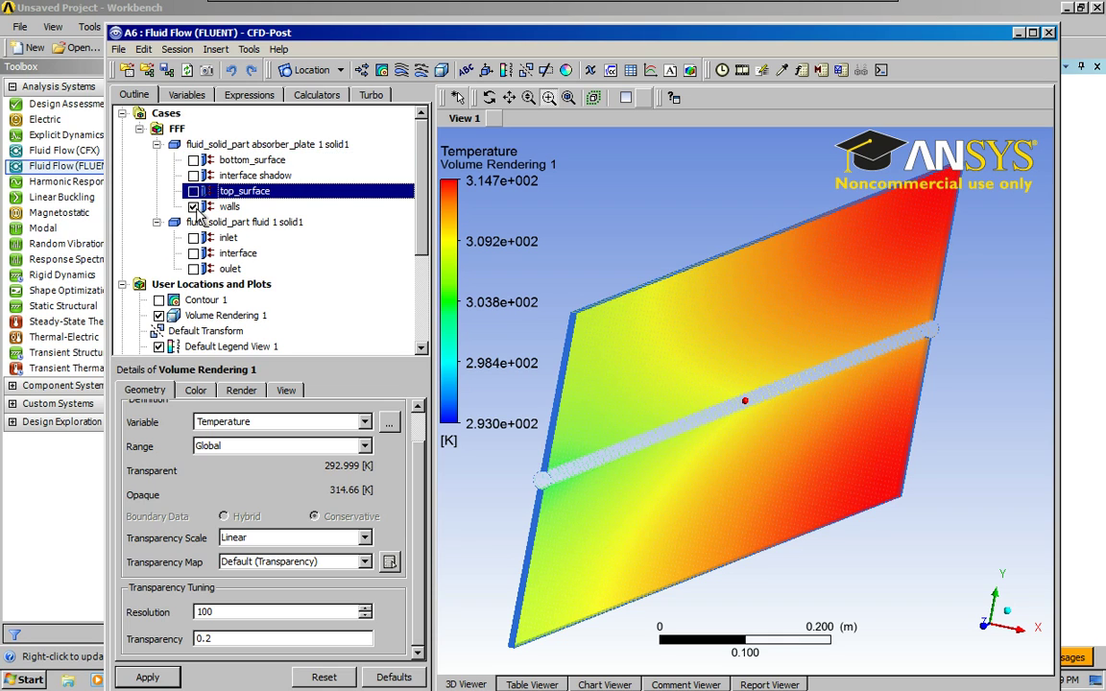
pyautogui.click(194, 206)
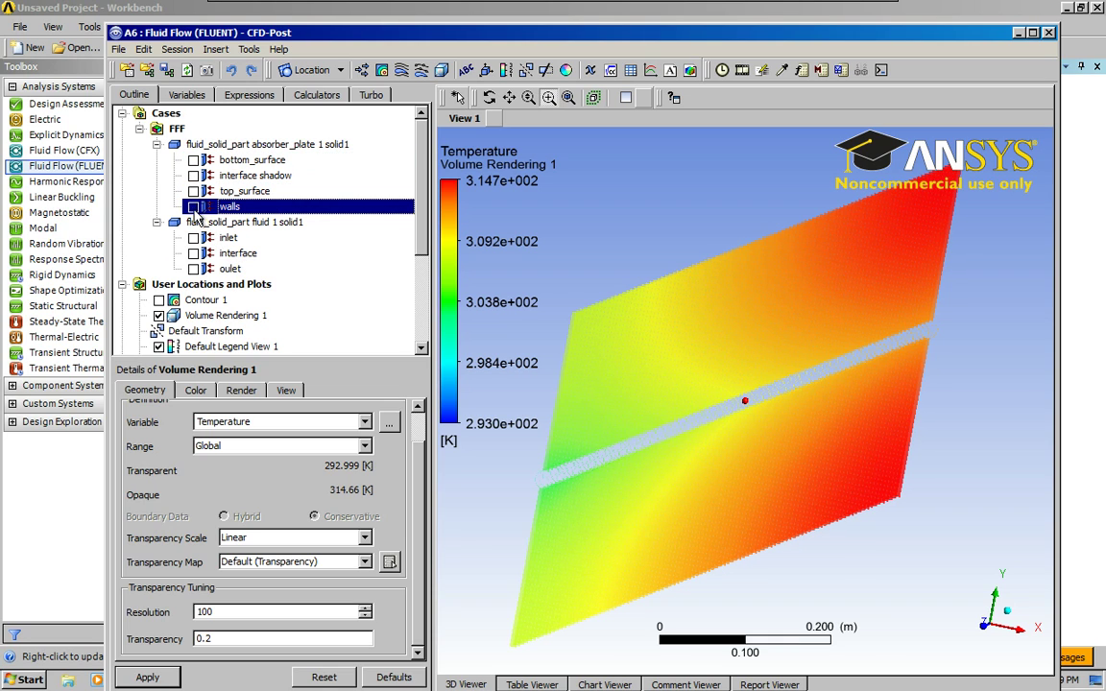
pyautogui.click(193, 206)
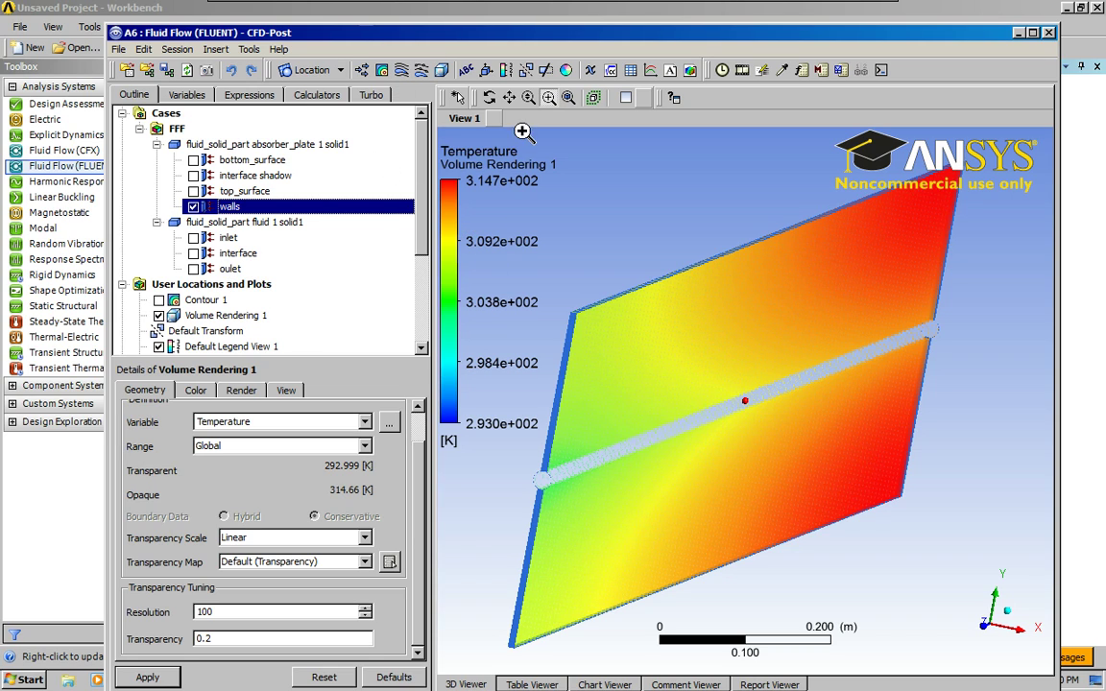
# Step: Examine the temperature distribution along the full plate from the X-axis view and from oblique angles
pyautogui.click(490, 97)
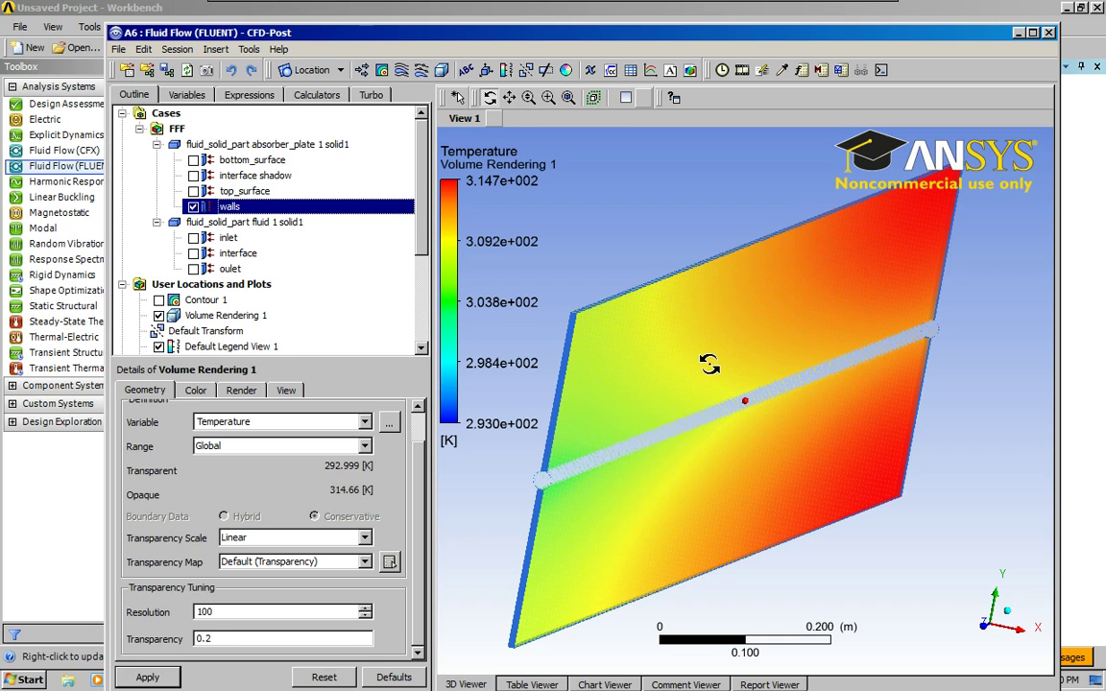
pyautogui.moveTo(641, 336); pyautogui.dragTo(889, 579)
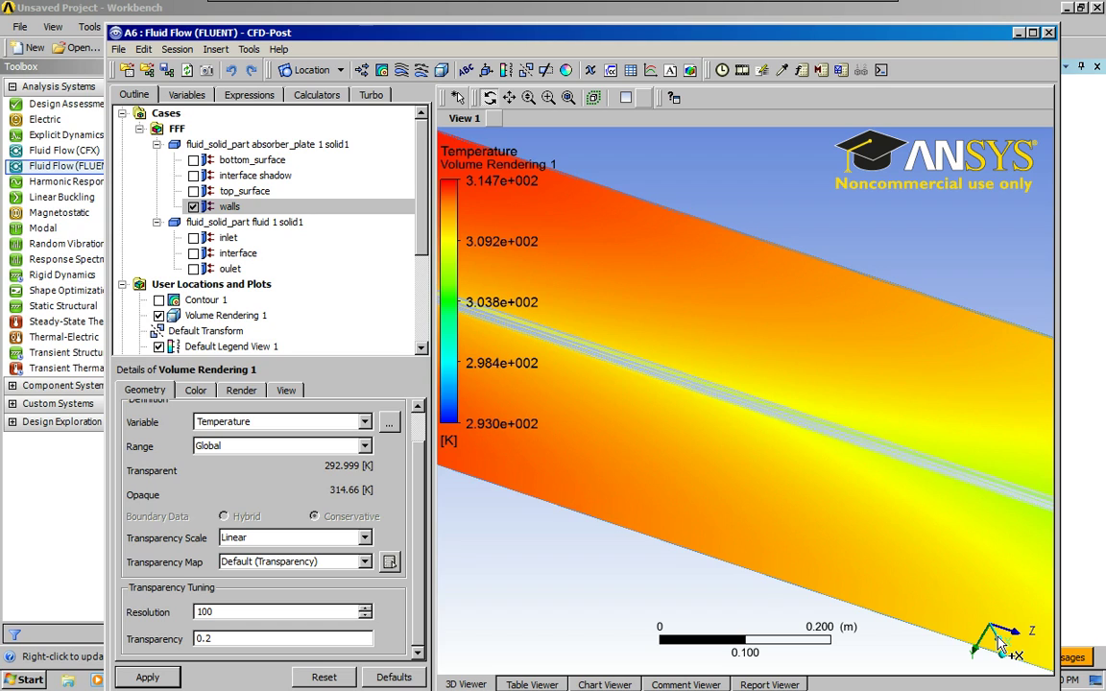
pyautogui.click(999, 643)
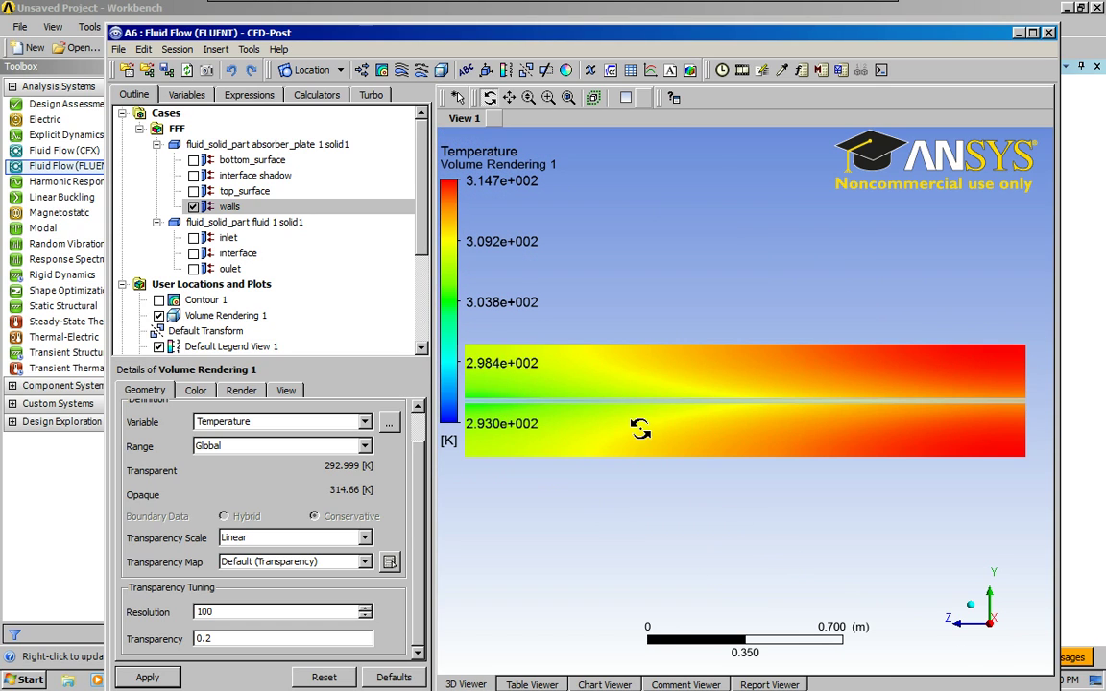
pyautogui.moveTo(703, 493)
pyautogui.mouseDown()
pyautogui.moveTo(705, 443)
pyautogui.moveTo(645, 447)
pyautogui.moveTo(641, 523)
pyautogui.moveTo(643, 462)
pyautogui.moveTo(699, 487)
pyautogui.mouseUp()
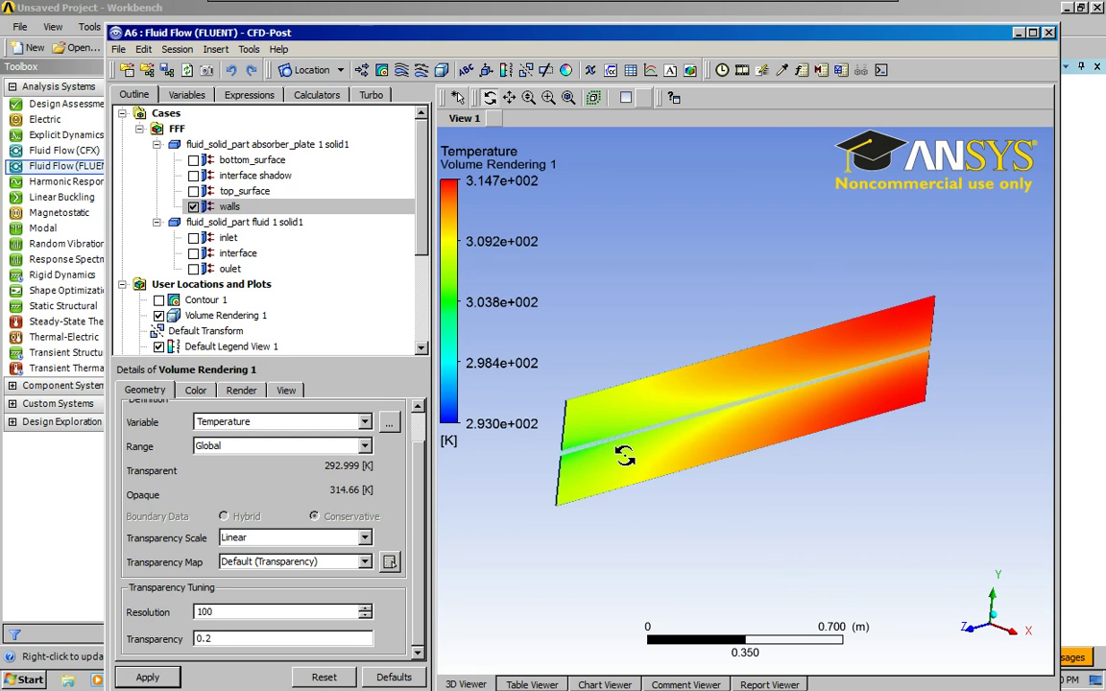
pyautogui.moveTo(567, 413); pyautogui.dragTo(636, 453)
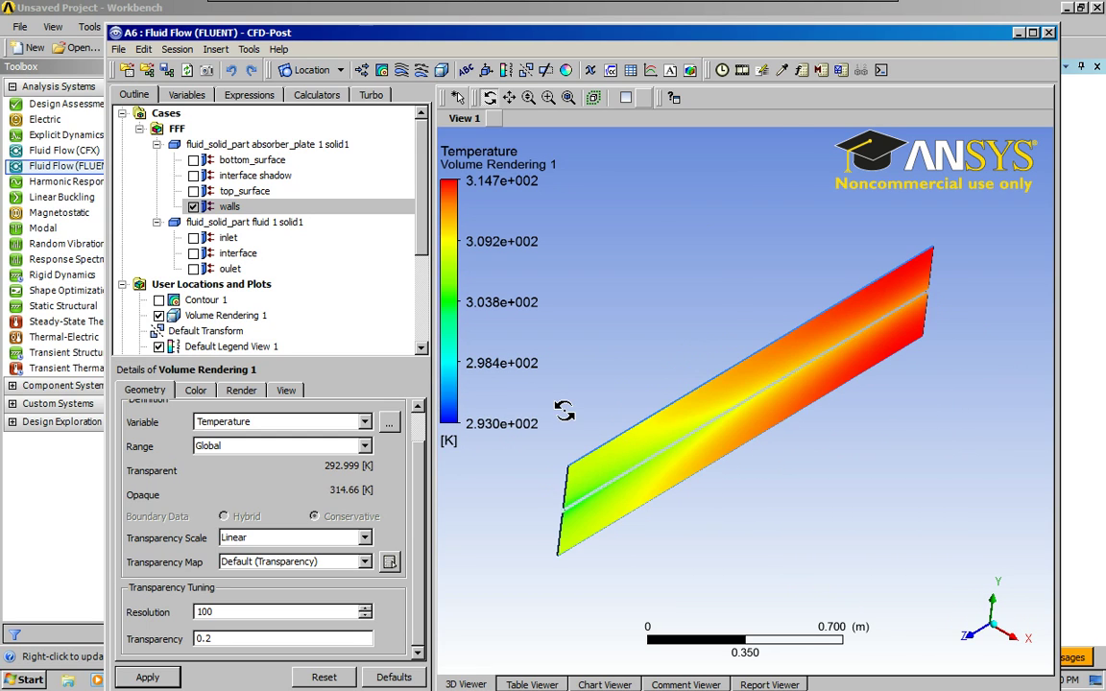